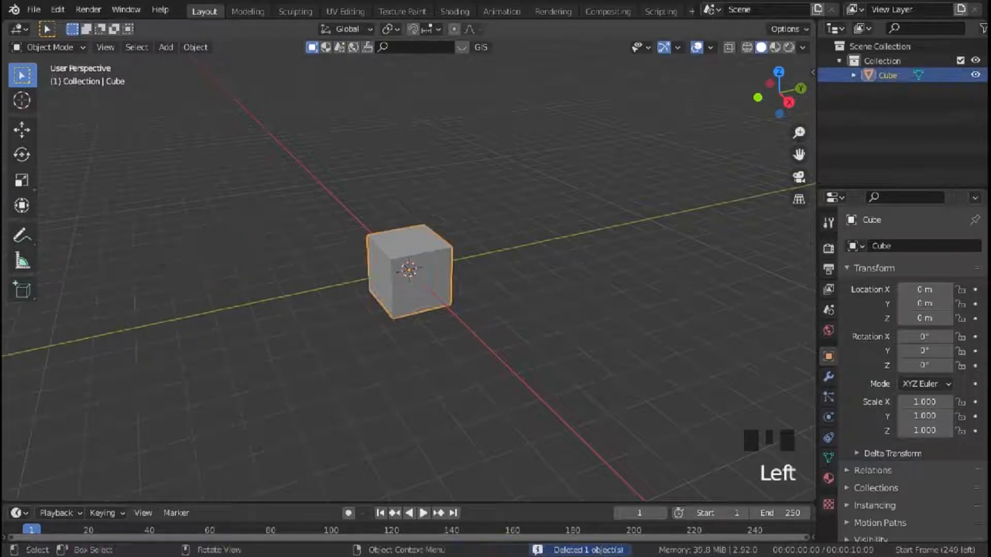
Step: Replace the default cube with a subdivided UV sphere and shade it smooth
{"action": "key", "text": "Delete"}
{"action": "key", "text": "shift+a"}
{"action": "mouse_move", "coordinate": [356, 52]}
{"action": "left_click", "coordinate": [487, 96]}
{"action": "right_click", "coordinate": [411, 184]}
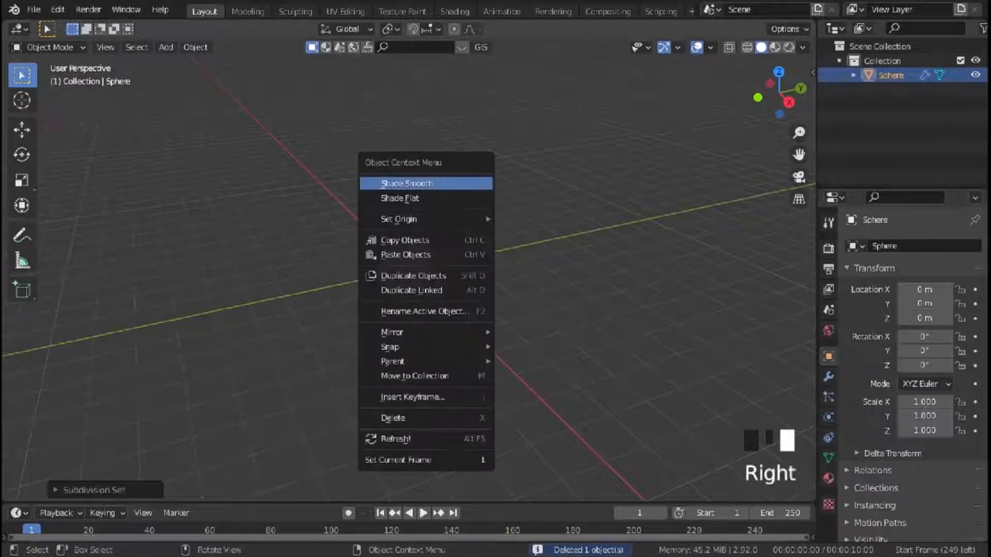
{"action": "left_click", "coordinate": [410, 185]}
Step: In the Shading workspace, give the sphere a material with an orange base color and metallic set to 1.000
{"action": "left_click", "coordinate": [455, 11]}
{"action": "left_click", "coordinate": [829, 172]}
{"action": "middle_click_drag", "start_coordinate": [465, 258], "coordinate": [474, 175], "text": "shift"}
{"action": "left_click", "coordinate": [470, 384]}
{"action": "left_click", "coordinate": [490, 302]}
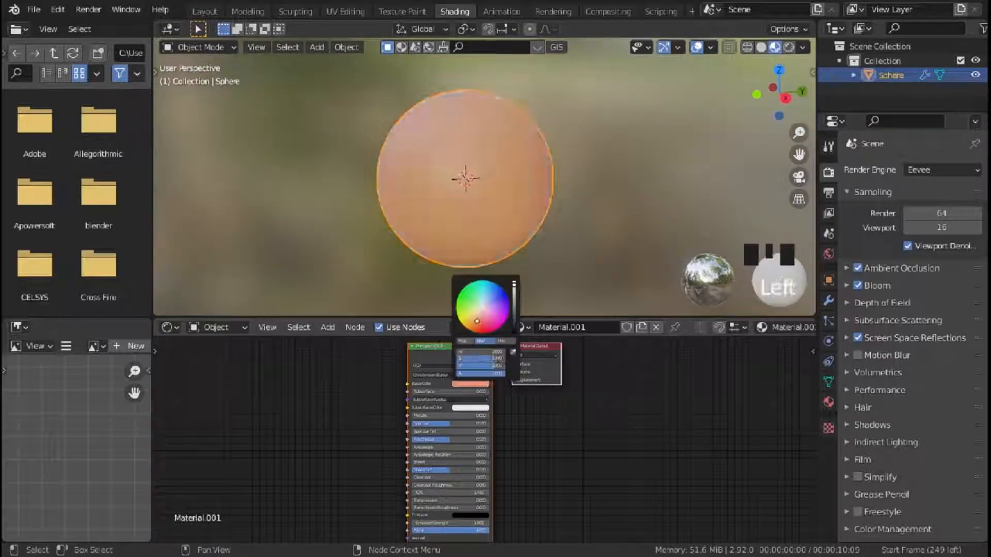
{"action": "left_click_drag", "start_coordinate": [423, 415], "coordinate": [487, 416]}
Step: Add a Wave Texture node and connect its Color output to the Principled BSDF's Normal input
{"action": "scroll", "coordinate": [486, 440], "scroll_direction": "up", "scroll_amount": 7}
{"action": "key", "text": "shift+a"}
{"action": "left_click", "coordinate": [257, 375]}
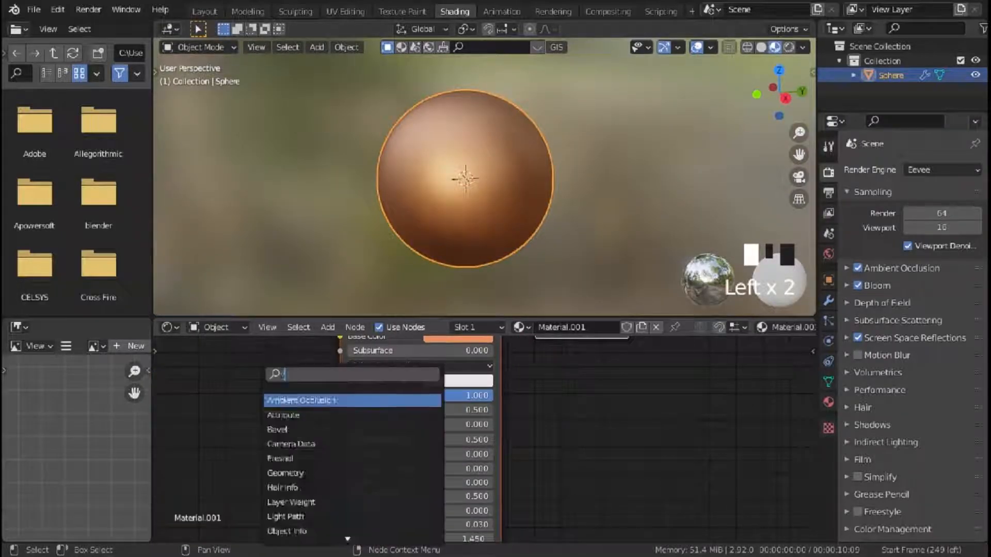
{"action": "type", "text": "wave"}
{"action": "key", "text": "Return"}
{"action": "left_click", "coordinate": [181, 458]}
{"action": "middle_click_drag", "start_coordinate": [181, 459], "coordinate": [364, 361]}
{"action": "left_click_drag", "start_coordinate": [522, 525], "coordinate": [523, 526]}
{"action": "left_click_drag", "start_coordinate": [412, 362], "coordinate": [288, 355]}
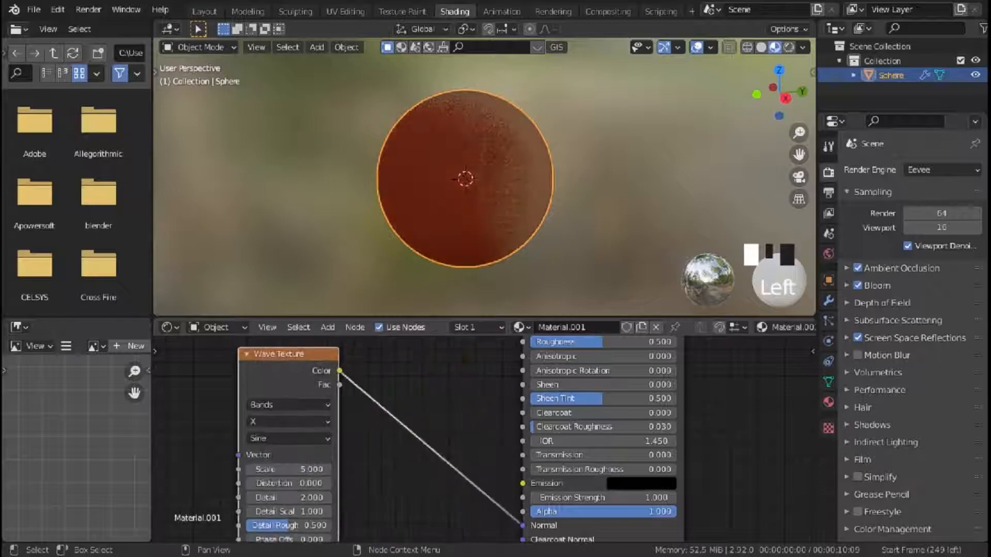
Step: Insert a Bump node between the Wave Texture and the Principled BSDF, with the wave Color feeding its Height
{"action": "key", "text": "shift+a"}
{"action": "left_click", "coordinate": [415, 361]}
{"action": "type", "text": "bump"}
{"action": "key", "text": "Return"}
{"action": "left_click", "coordinate": [403, 428]}
{"action": "left_click_drag", "start_coordinate": [393, 525], "coordinate": [393, 511]}
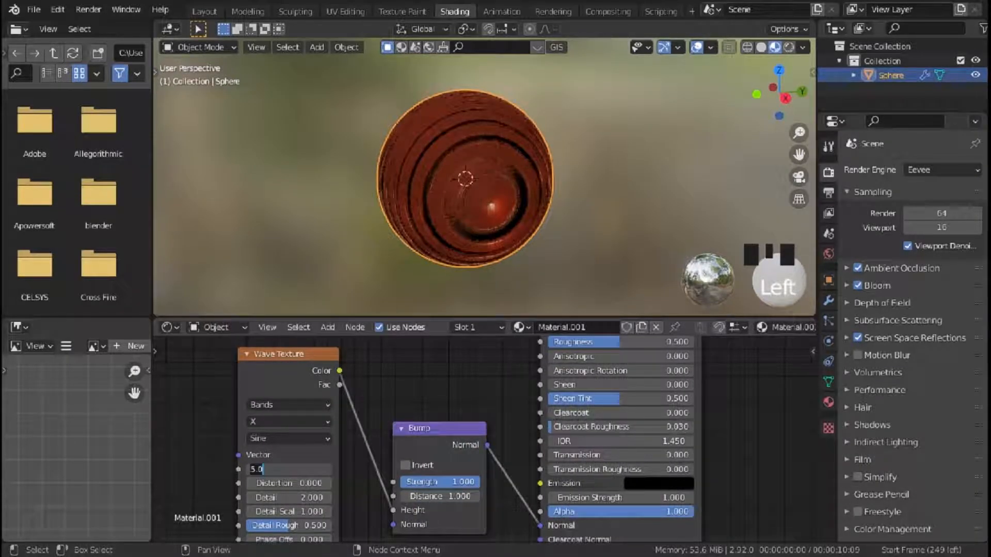
Step: Set the Wave Texture's scale to 10 and its bands direction to Z
{"action": "type", "text": "10"}
{"action": "key", "text": "Return"}
{"action": "left_click", "coordinate": [289, 422]}
{"action": "left_click", "coordinate": [284, 466]}
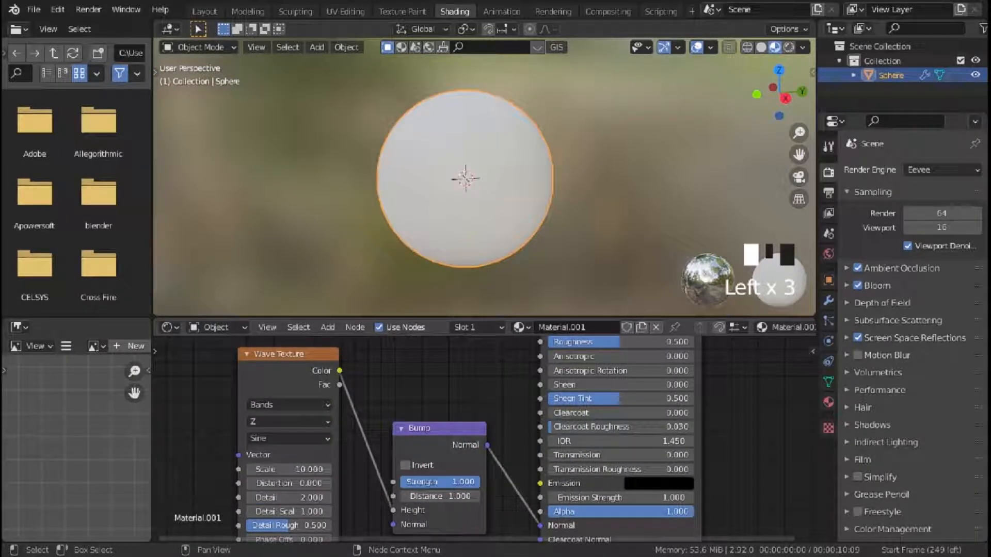
Step: Lower the Bump node's strength to 0.025
{"action": "left_click_drag", "start_coordinate": [454, 482], "coordinate": [377, 482]}
{"action": "scroll", "coordinate": [449, 206], "scroll_direction": "up", "scroll_amount": 1}
{"action": "middle_click_drag", "start_coordinate": [449, 206], "coordinate": [429, 190]}
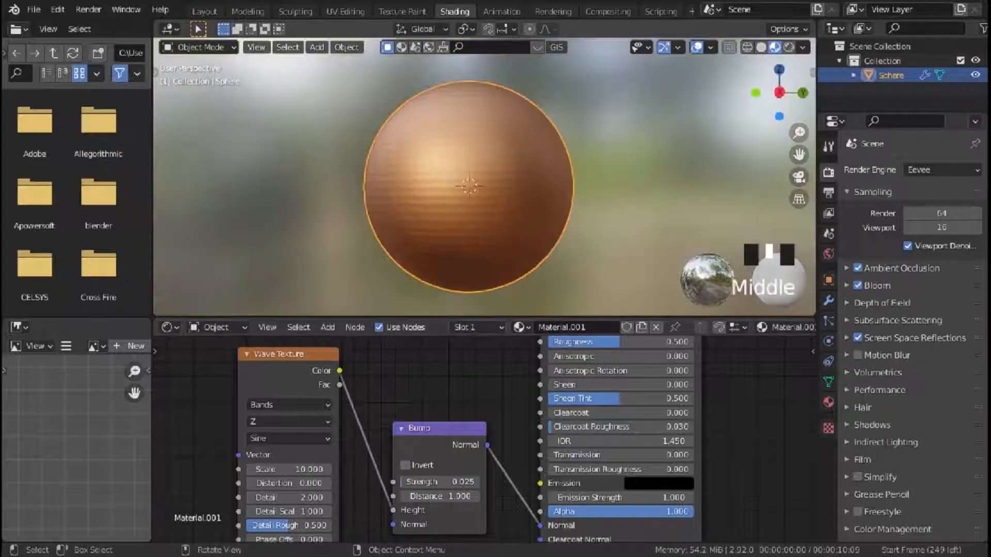
Step: Set the Wave Texture's Detail to 15.3, Detail Scale to 10.2 and Detail Roughness to 0.7
{"action": "left_click_drag", "start_coordinate": [289, 498], "coordinate": [336, 511]}
{"action": "scroll", "coordinate": [480, 180], "scroll_direction": "up", "scroll_amount": 6}
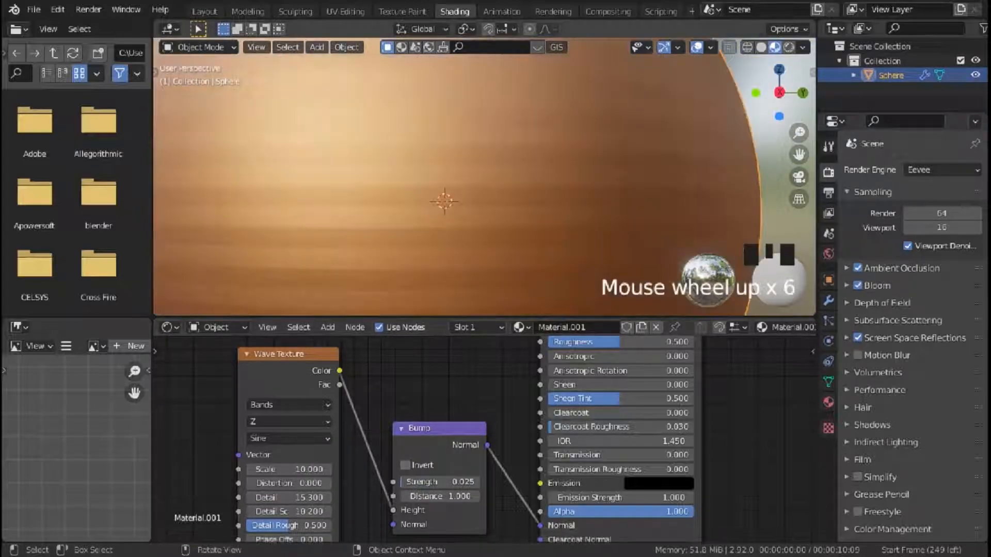
{"action": "middle_click_drag", "start_coordinate": [284, 488], "coordinate": [421, 444]}
{"action": "scroll", "coordinate": [422, 444], "scroll_direction": "up", "scroll_amount": 3}
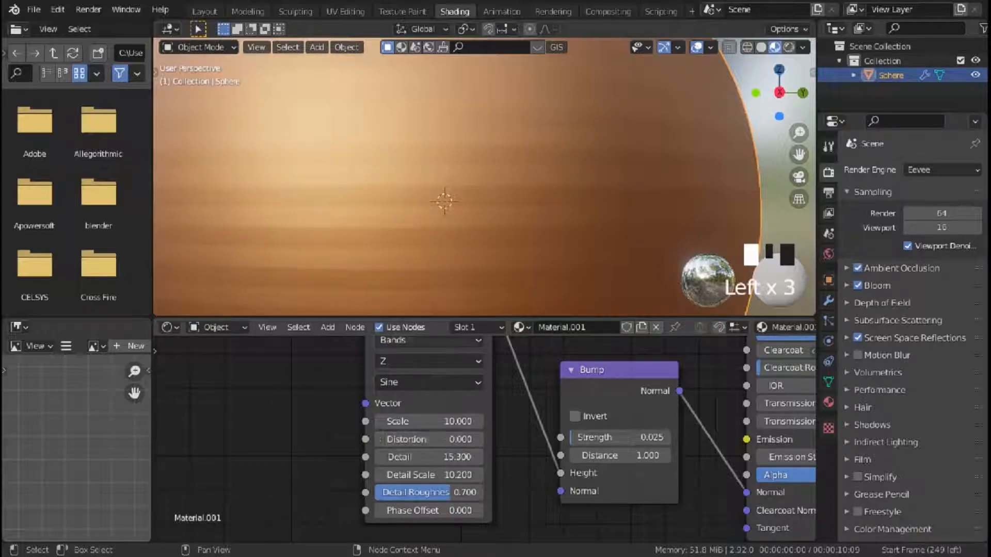
Step: Set the Bump node's strength to 0.083 and check the ridges around the sphere
{"action": "scroll", "coordinate": [444, 201], "scroll_direction": "up", "scroll_amount": 9}
{"action": "left_click_drag", "start_coordinate": [619, 438], "coordinate": [627, 437]}
{"action": "middle_click_drag", "start_coordinate": [465, 206], "coordinate": [516, 185]}
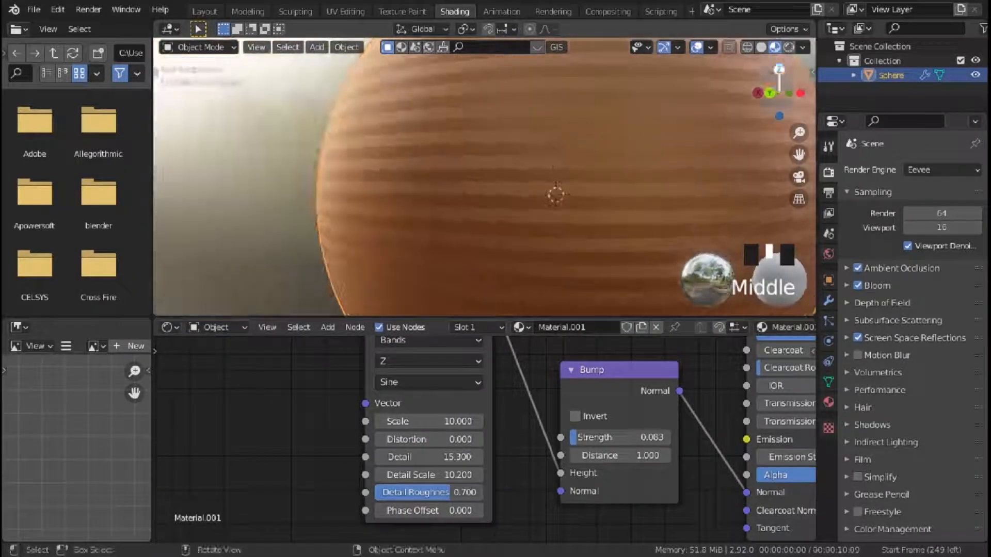
{"action": "left_click", "coordinate": [788, 47]}
{"action": "left_click", "coordinate": [774, 47]}
{"action": "scroll", "coordinate": [384, 173], "scroll_direction": "down", "scroll_amount": 4}
{"action": "middle_click_drag", "start_coordinate": [384, 173], "coordinate": [474, 181]}
Step: Switch the viewport to rendered shading and load the vignaioli night HDRI from the Hdri folder as the world's environment texture
{"action": "left_click", "coordinate": [789, 47]}
{"action": "left_click", "coordinate": [828, 254]}
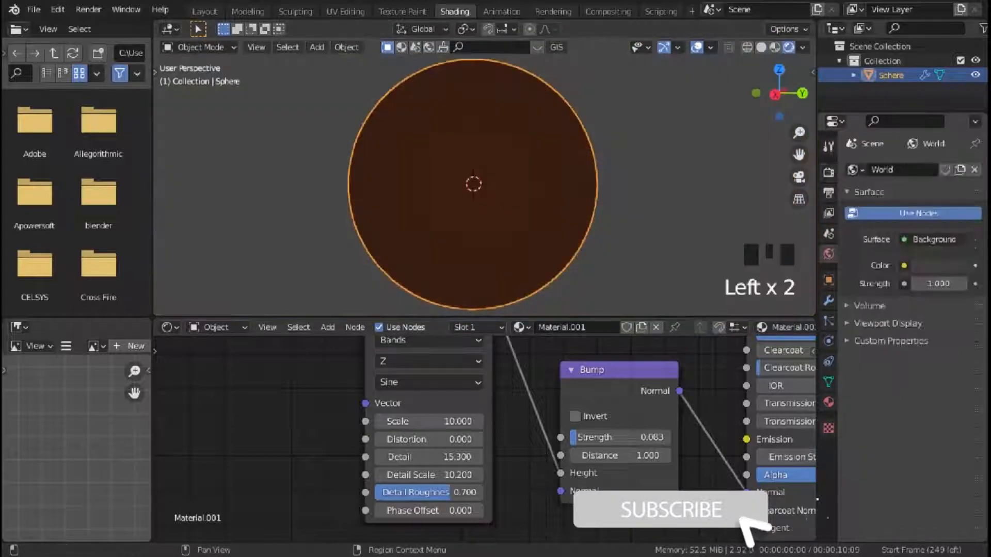
{"action": "left_click", "coordinate": [904, 265]}
{"action": "left_click", "coordinate": [640, 330]}
{"action": "left_click", "coordinate": [959, 283]}
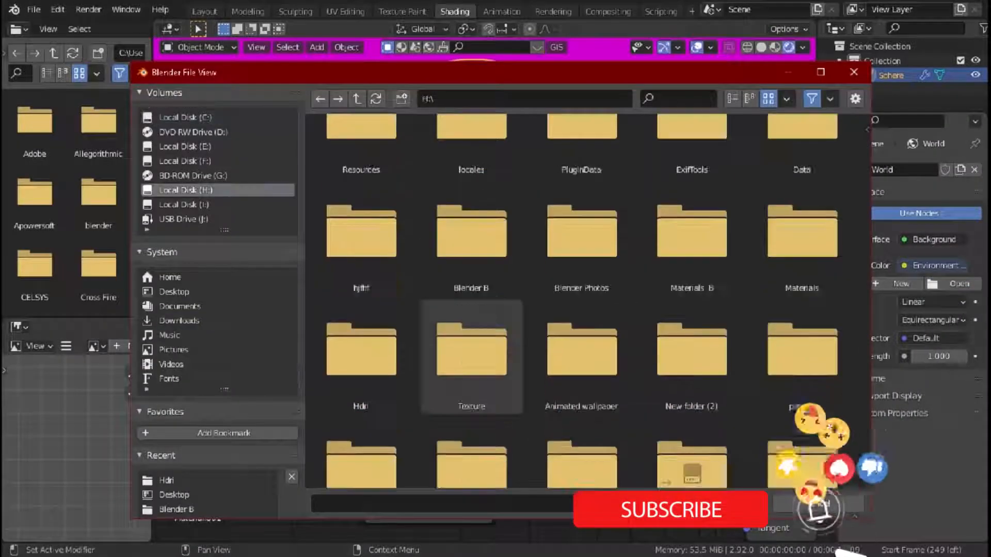
{"action": "double_click", "coordinate": [361, 351]}
{"action": "double_click", "coordinate": [690, 165]}
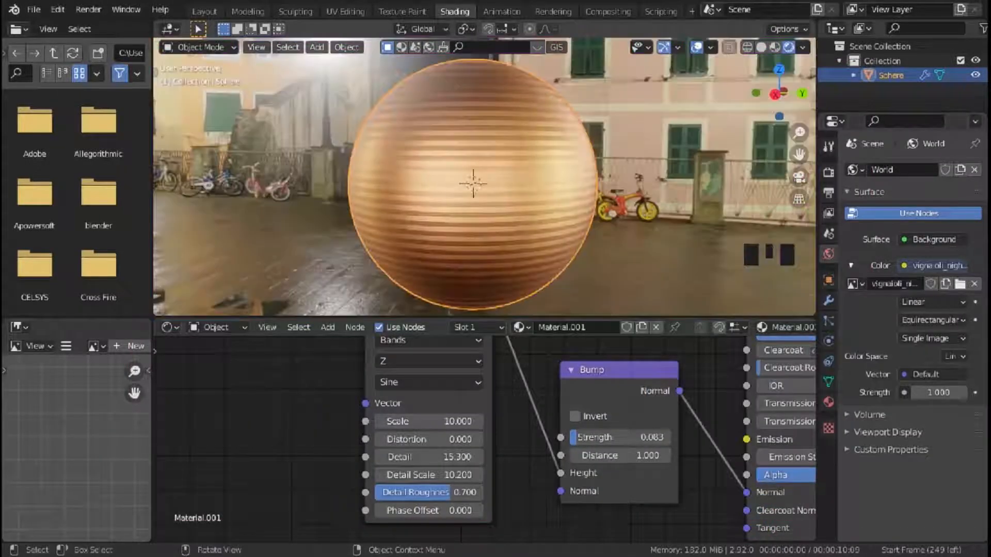
Step: Add a camera to the scene and look through it
{"action": "key", "text": "KP_3"}
{"action": "key", "text": "shift+a"}
{"action": "left_click", "coordinate": [492, 428]}
{"action": "key", "text": "KP_0"}
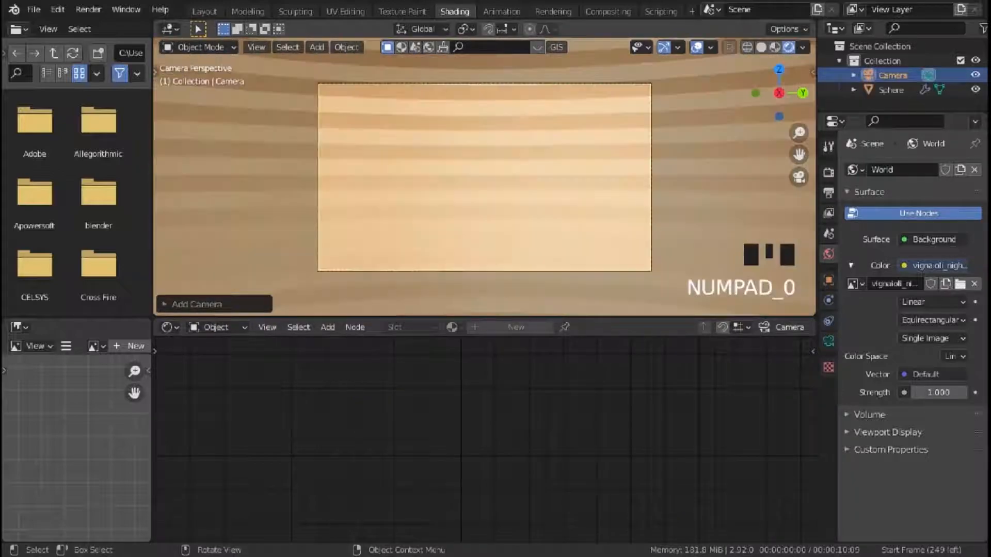
Step: Lock the camera to the view and pull it back so more of the sphere fits in the frame
{"action": "scroll", "coordinate": [439, 175], "scroll_direction": "up", "scroll_amount": 2}
{"action": "key", "text": "n"}
{"action": "left_click", "coordinate": [808, 124]}
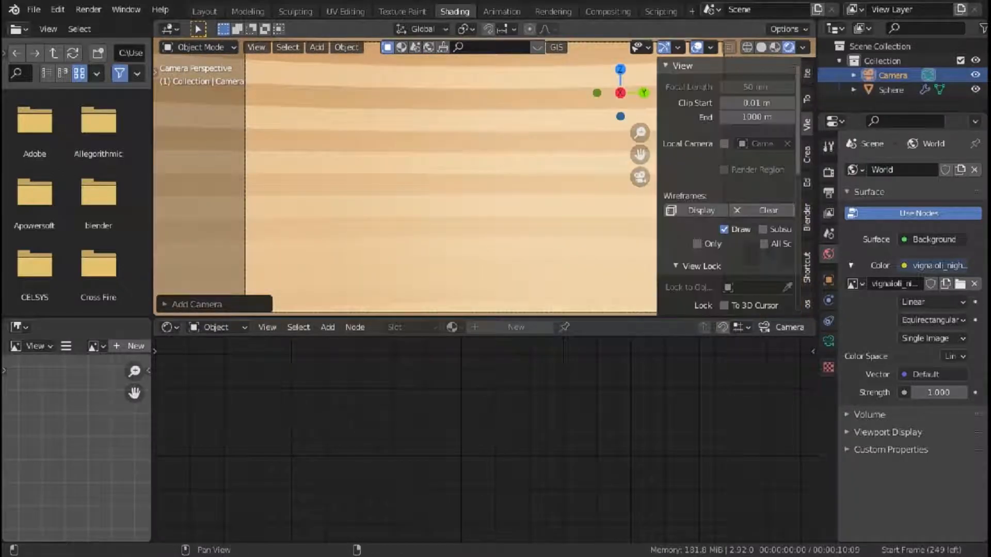
{"action": "left_click", "coordinate": [807, 216]}
{"action": "left_click", "coordinate": [808, 182]}
{"action": "key", "text": "n"}
{"action": "key", "text": "n"}
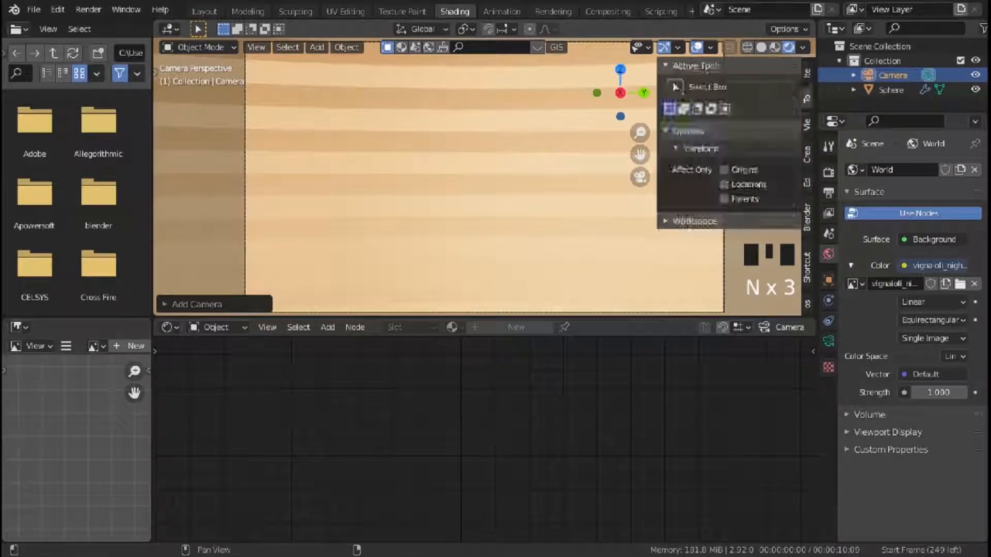
{"action": "key", "text": "n"}
{"action": "scroll", "coordinate": [484, 176], "scroll_direction": "down", "scroll_amount": 7}
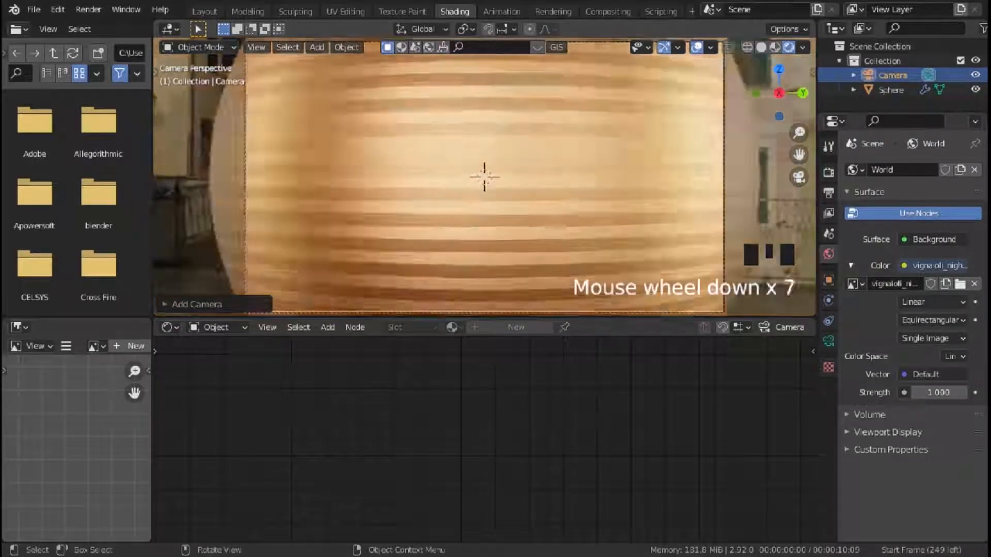
{"action": "scroll", "coordinate": [484, 176], "scroll_direction": "up", "scroll_amount": 1}
{"action": "scroll", "coordinate": [484, 177], "scroll_direction": "down", "scroll_amount": 1}
Step: Leave the camera view, select the sphere and move its Wave Texture and Bump nodes farther from the Principled BSDF
{"action": "key", "text": "KP_0"}
{"action": "middle_click_drag", "start_coordinate": [474, 165], "coordinate": [394, 177]}
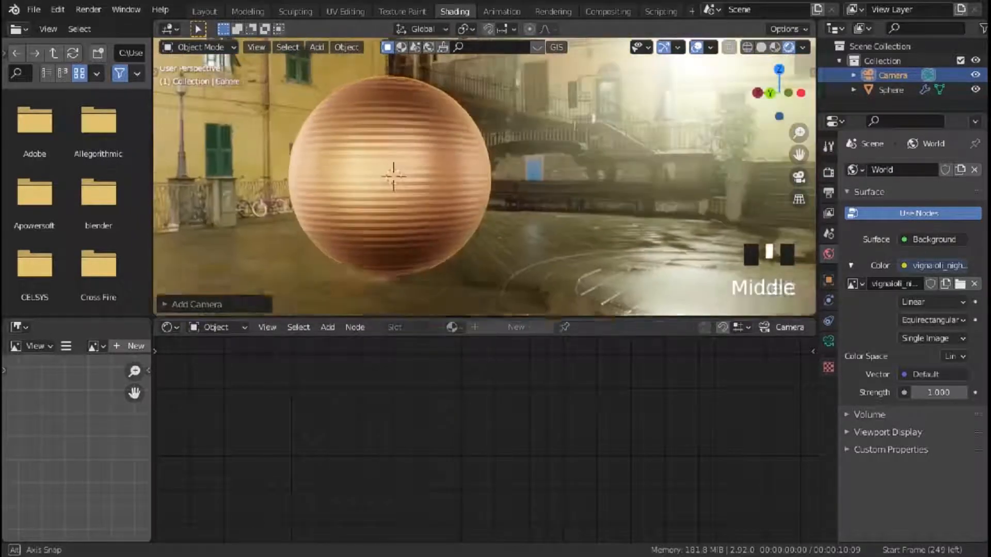
{"action": "left_click", "coordinate": [394, 177]}
{"action": "scroll", "coordinate": [659, 173], "scroll_direction": "up", "scroll_amount": 7}
{"action": "middle_click_drag", "start_coordinate": [517, 434], "coordinate": [462, 443]}
{"action": "left_click_drag", "start_coordinate": [402, 361], "coordinate": [308, 375]}
{"action": "left_click_drag", "start_coordinate": [498, 412], "coordinate": [438, 421]}
{"action": "scroll", "coordinate": [488, 439], "scroll_direction": "up", "scroll_amount": 3}
{"action": "scroll", "coordinate": [280, 470], "scroll_direction": "up", "scroll_amount": 3}
{"action": "middle_click_drag", "start_coordinate": [279, 469], "coordinate": [362, 419]}
{"action": "scroll", "coordinate": [480, 490], "scroll_direction": "down", "scroll_amount": 9}
Step: Add a Noise Texture node above the Wave Texture, moving the Wave Texture and Bump nodes down to make room
{"action": "key", "text": "shift+a"}
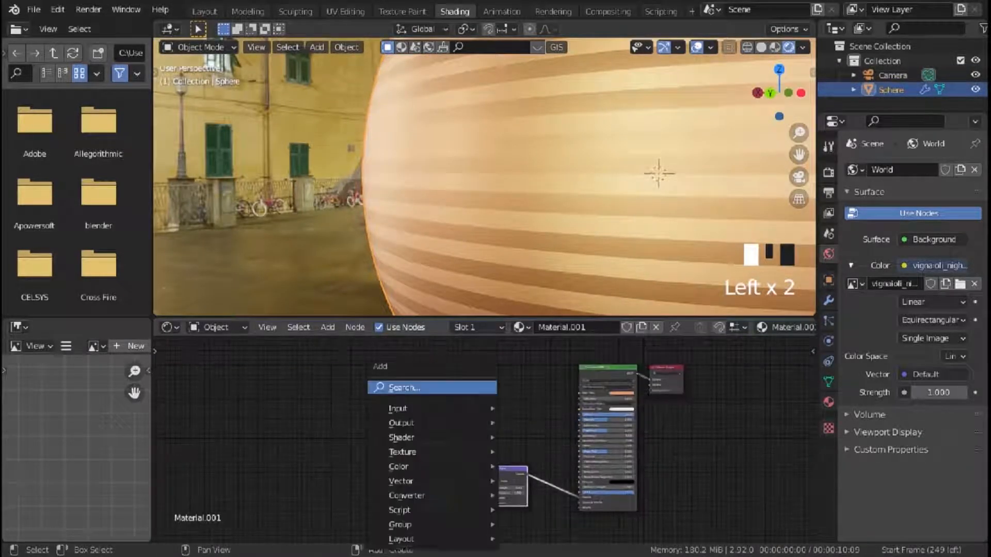
{"action": "left_click", "coordinate": [473, 388]}
{"action": "type", "text": "no"}
{"action": "key", "text": "Return"}
{"action": "left_click", "coordinate": [372, 423]}
{"action": "left_click_drag", "start_coordinate": [436, 452], "coordinate": [432, 494]}
{"action": "left_click", "coordinate": [510, 477]}
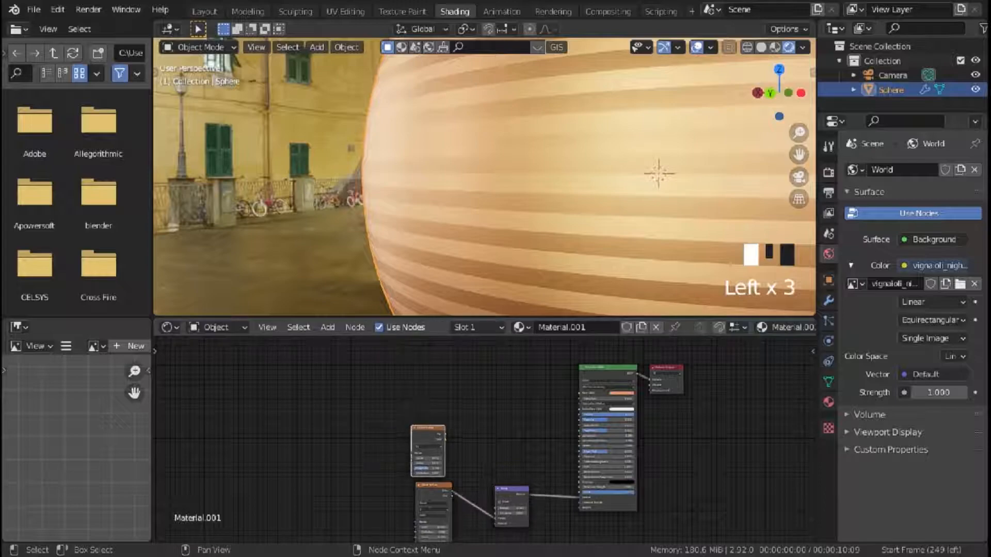
Step: Duplicate the Bump node and connect the Noise Texture's Color to the copy's Height input
{"action": "scroll", "coordinate": [482, 439], "scroll_direction": "up", "scroll_amount": 2}
{"action": "key", "text": "shift+d"}
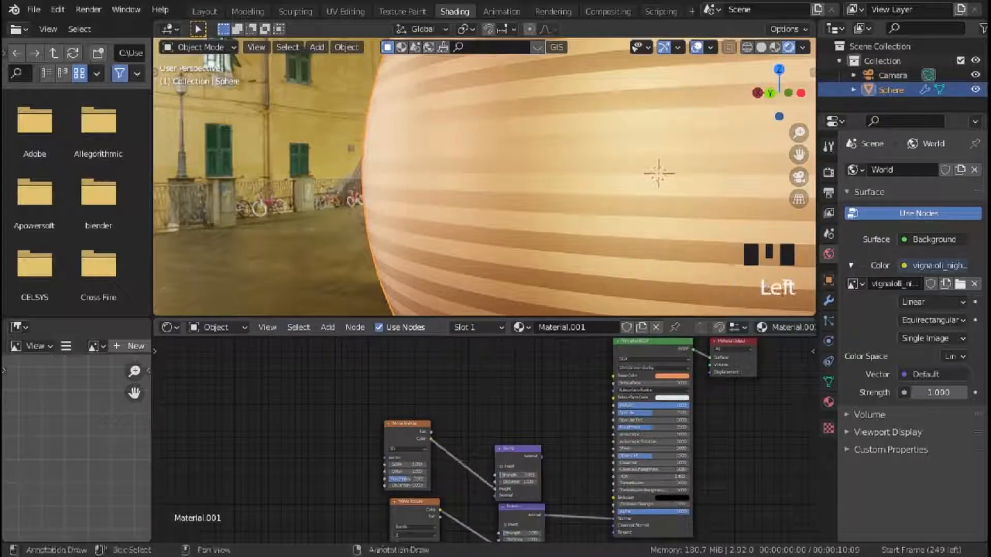
{"action": "left_click_drag", "start_coordinate": [542, 457], "coordinate": [508, 519]}
{"action": "middle_click_drag", "start_coordinate": [485, 536], "coordinate": [500, 448]}
{"action": "scroll", "coordinate": [498, 456], "scroll_direction": "up", "scroll_amount": 2}
Step: Chain the lower Bump's Normal output into the upper Bump's Normal input and feed the upper Bump into the Principled BSDF's Normal
{"action": "left_click_drag", "start_coordinate": [589, 412], "coordinate": [580, 408]}
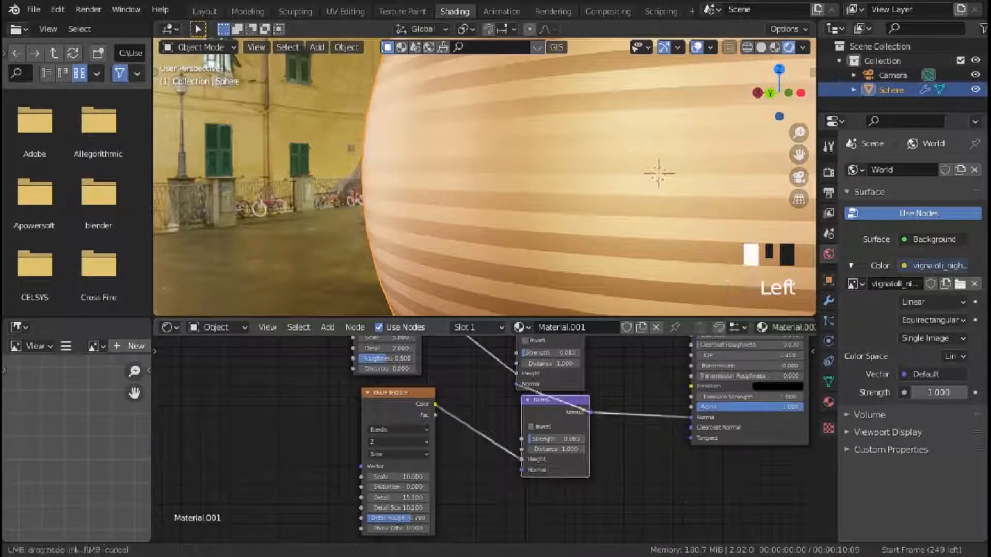
{"action": "left_click_drag", "start_coordinate": [518, 385], "coordinate": [517, 384]}
{"action": "middle_click_drag", "start_coordinate": [536, 387], "coordinate": [431, 427]}
{"action": "left_click_drag", "start_coordinate": [480, 365], "coordinate": [586, 457]}
{"action": "left_click_drag", "start_coordinate": [447, 441], "coordinate": [430, 456]}
Step: Set the Noise Texture to scale 18.7, detail 8.1 and roughness about 0.84, and its Bump node's strength to 0.042
{"action": "scroll", "coordinate": [485, 176], "scroll_direction": "down", "scroll_amount": 2}
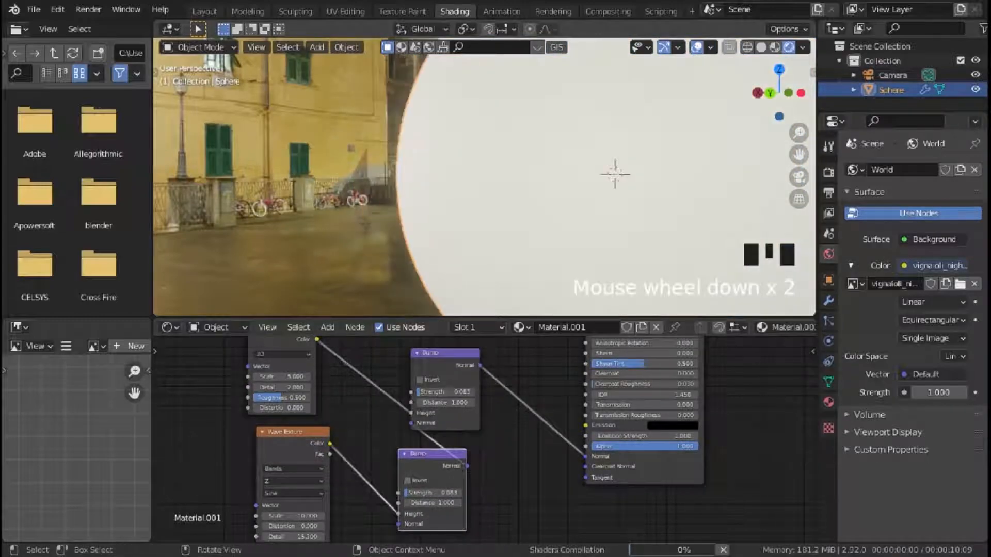
{"action": "scroll", "coordinate": [485, 176], "scroll_direction": "down", "scroll_amount": 3}
{"action": "middle_click_drag", "start_coordinate": [565, 175], "coordinate": [486, 175], "text": "shift"}
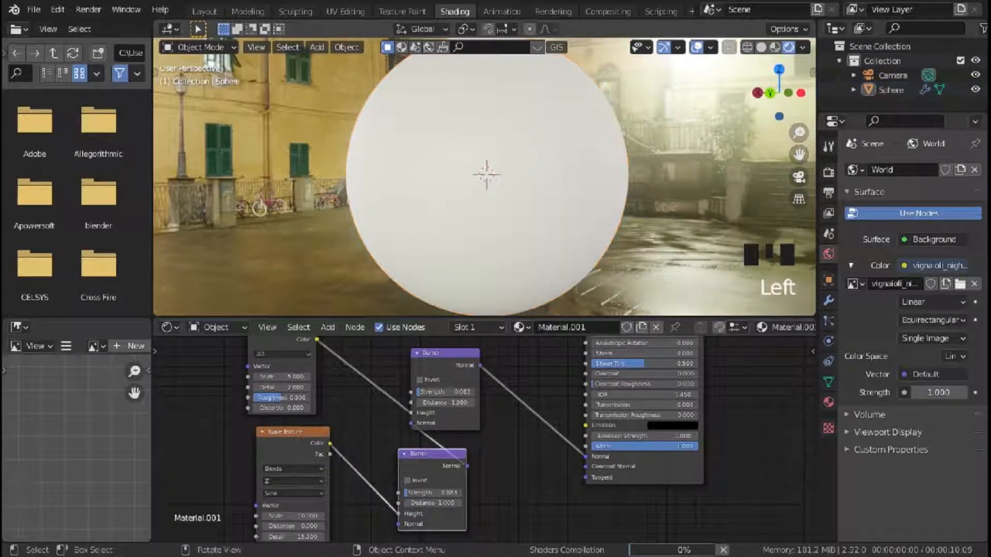
{"action": "scroll", "coordinate": [486, 175], "scroll_direction": "down", "scroll_amount": 1}
{"action": "scroll", "coordinate": [486, 176], "scroll_direction": "up", "scroll_amount": 4}
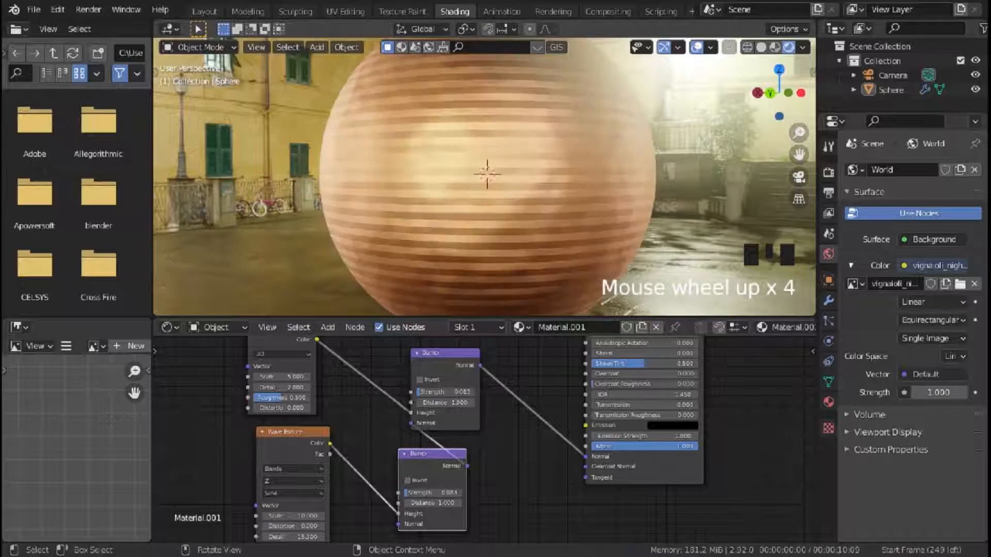
{"action": "middle_click_drag", "start_coordinate": [283, 387], "coordinate": [439, 412]}
{"action": "scroll", "coordinate": [438, 411], "scroll_direction": "up", "scroll_amount": 5}
{"action": "left_click_drag", "start_coordinate": [439, 395], "coordinate": [508, 396]}
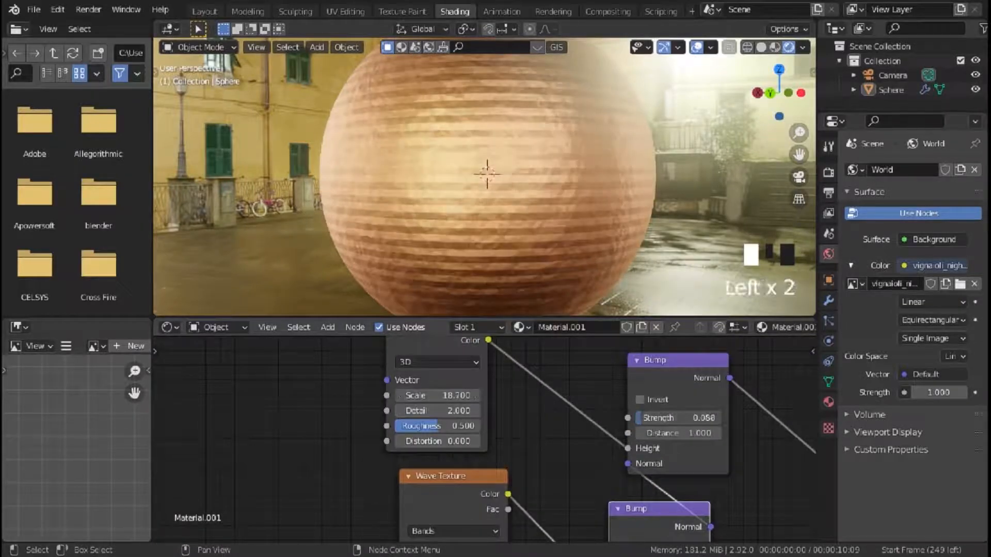
{"action": "left_click_drag", "start_coordinate": [643, 419], "coordinate": [639, 418]}
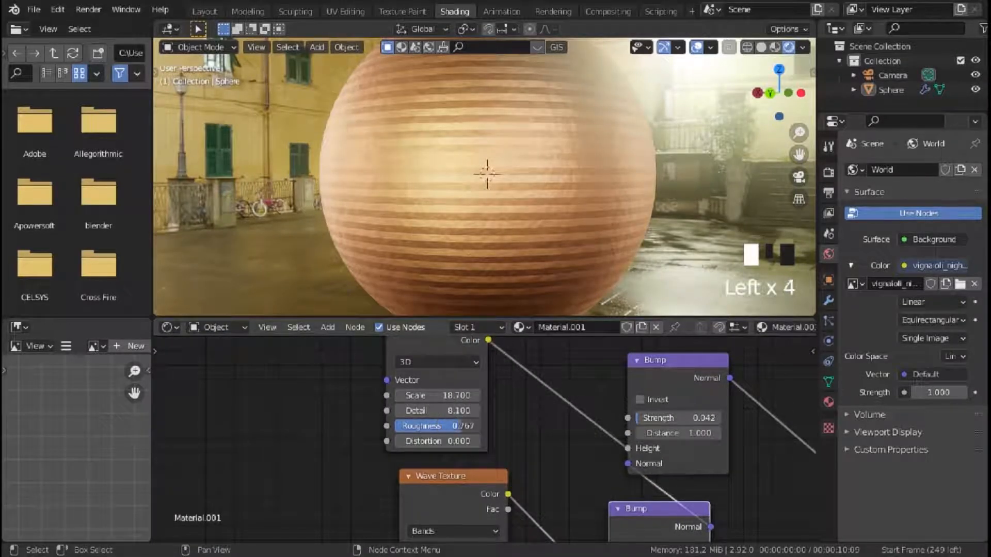
Step: Add a second Noise Texture node between the upper Bump and the Principled BSDF
{"action": "scroll", "coordinate": [485, 206], "scroll_direction": "down", "scroll_amount": 5}
{"action": "scroll", "coordinate": [671, 387], "scroll_direction": "down", "scroll_amount": 1}
{"action": "middle_click_drag", "start_coordinate": [671, 387], "coordinate": [351, 480]}
{"action": "key", "text": "shift+a"}
{"action": "left_click", "coordinate": [423, 381]}
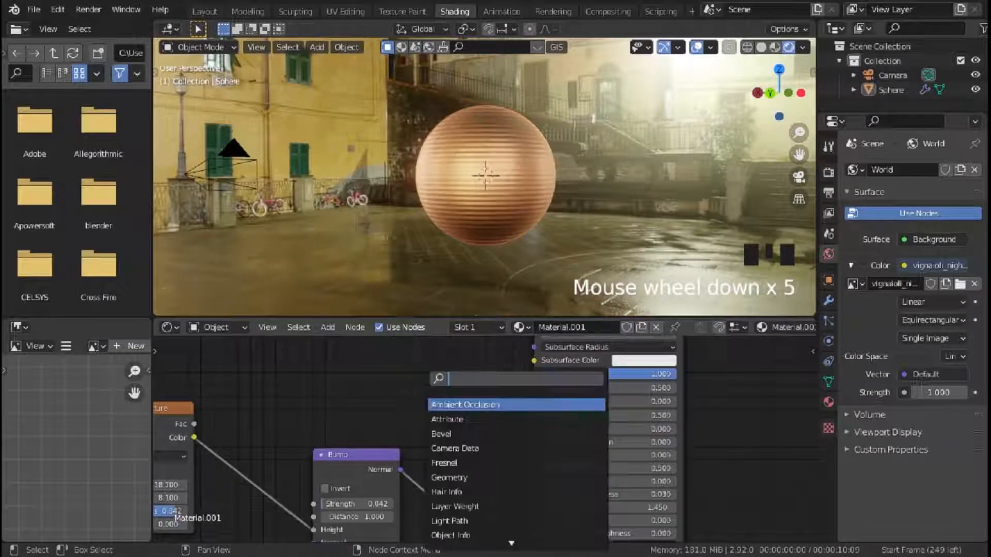
{"action": "type", "text": "noi"}
{"action": "key", "text": "Return"}
{"action": "left_click", "coordinate": [421, 381]}
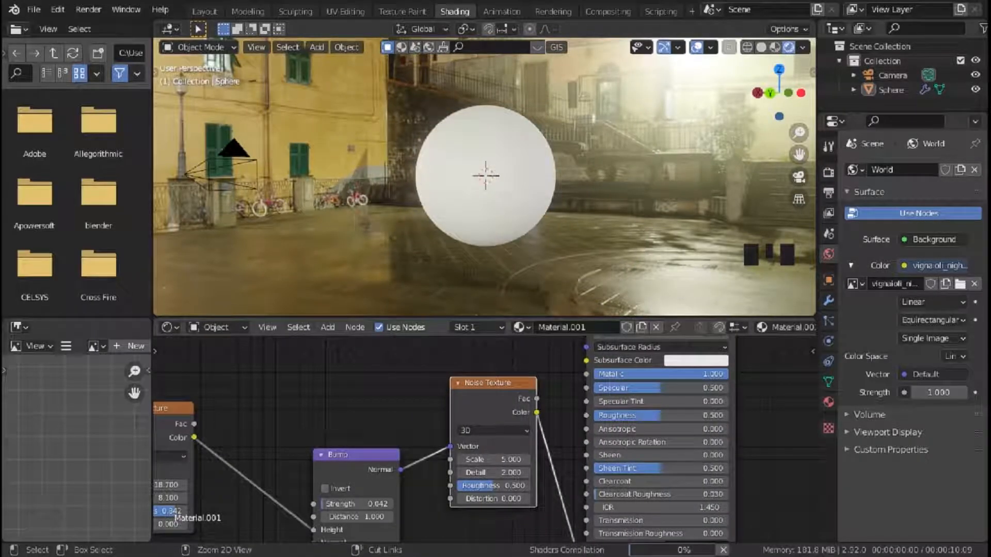
Step: Undo the new Noise Texture's insertion into the bump link and connect its Color to the Principled BSDF's Roughness instead
{"action": "key", "text": "ctrl+z"}
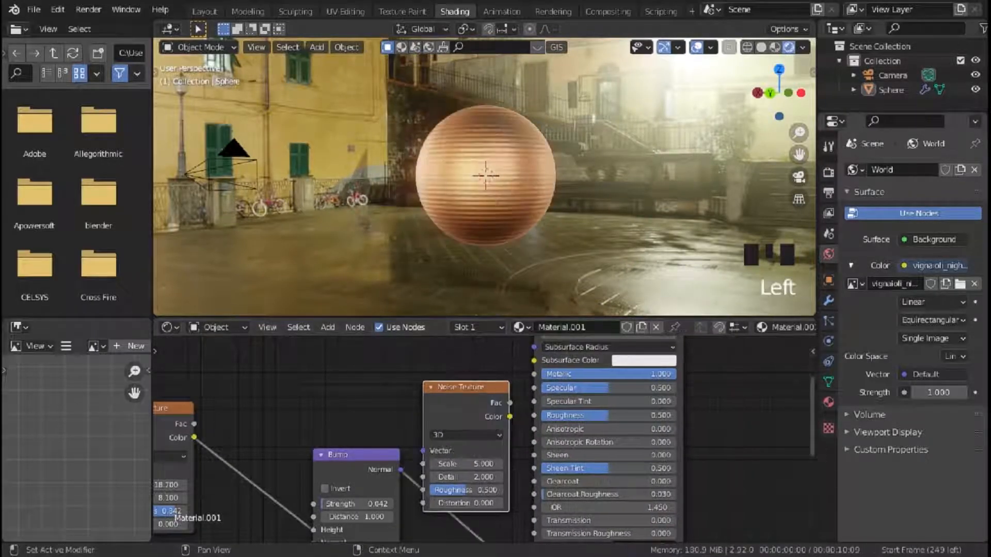
{"action": "left_click_drag", "start_coordinate": [461, 387], "coordinate": [434, 344]}
{"action": "key", "text": "ctrl+z"}
{"action": "left_click_drag", "start_coordinate": [460, 387], "coordinate": [438, 337]}
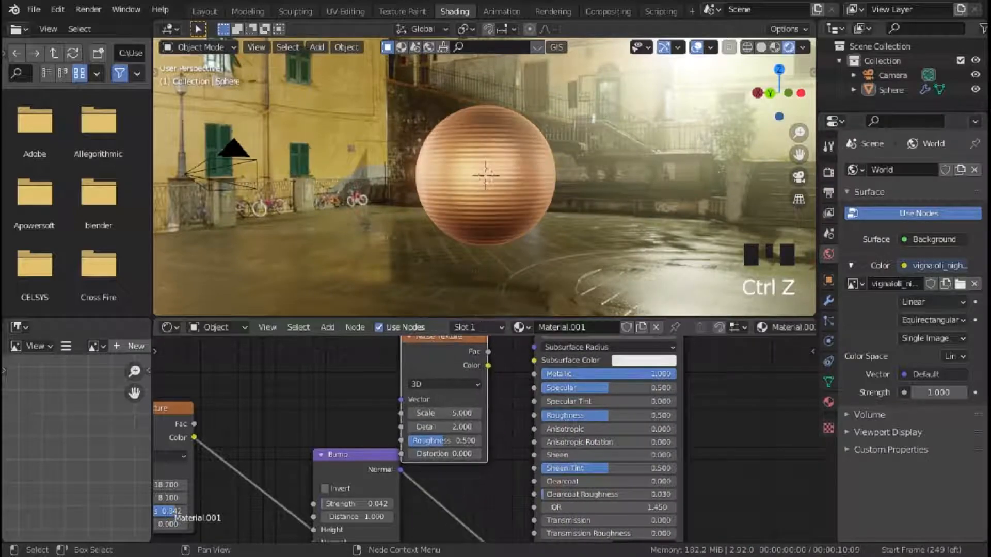
{"action": "left_click_drag", "start_coordinate": [487, 366], "coordinate": [534, 416]}
Step: Move the new Noise Texture away from the Principled BSDF and spread out the bump, wave and noise nodes below it
{"action": "scroll", "coordinate": [508, 408], "scroll_direction": "down", "scroll_amount": 7}
{"action": "left_click_drag", "start_coordinate": [461, 380], "coordinate": [373, 368]}
{"action": "left_click_drag", "start_coordinate": [411, 449], "coordinate": [457, 464]}
{"action": "middle_click_drag", "start_coordinate": [457, 464], "coordinate": [451, 358]}
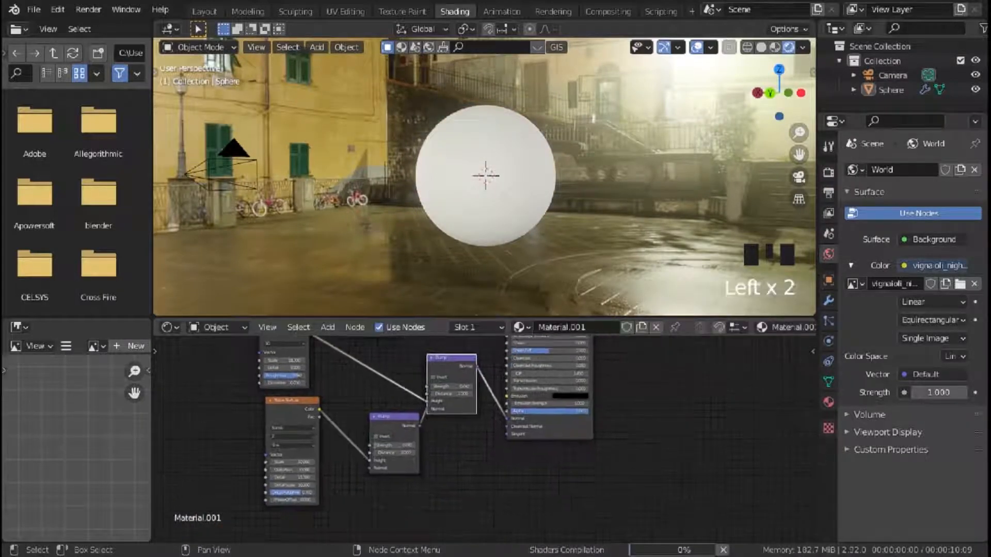
{"action": "scroll", "coordinate": [451, 361], "scroll_direction": "down", "scroll_amount": 5}
{"action": "left_click_drag", "start_coordinate": [300, 410], "coordinate": [435, 485]}
{"action": "left_click_drag", "start_coordinate": [436, 409], "coordinate": [453, 444]}
Step: Insert a ColorRamp node between the new Noise Texture and the Principled BSDF's Roughness
{"action": "middle_click_drag", "start_coordinate": [457, 356], "coordinate": [465, 408]}
{"action": "key", "text": "shift+a"}
{"action": "left_click", "coordinate": [468, 382]}
{"action": "type", "text": "col"}
{"action": "key", "text": "Return"}
{"action": "left_click", "coordinate": [454, 377]}
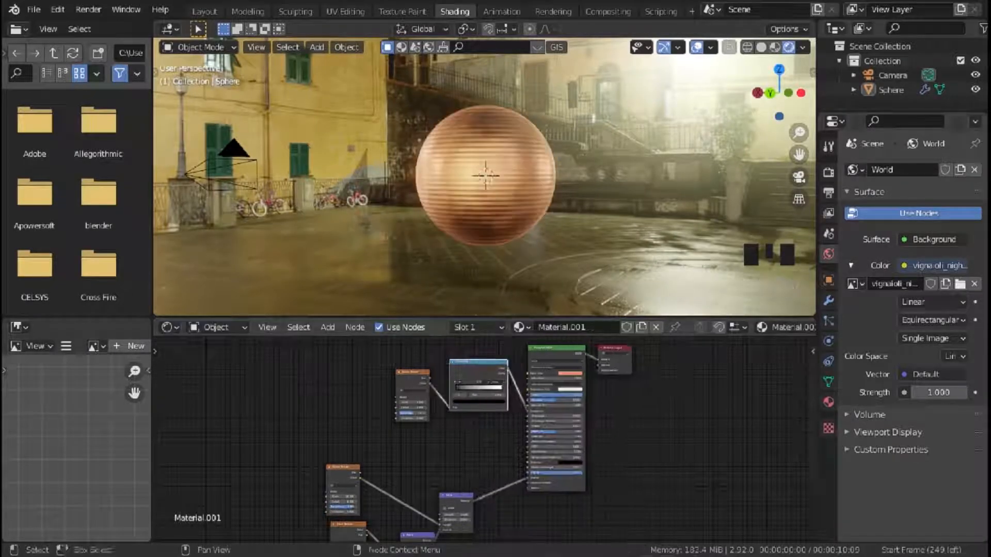
Step: Set the connected Noise Texture's scale to 137, move the ColorRamp's black stop to 0.518 and bring the white stop inward
{"action": "scroll", "coordinate": [460, 379], "scroll_direction": "up", "scroll_amount": 12}
{"action": "left_click_drag", "start_coordinate": [428, 405], "coordinate": [487, 405]}
{"action": "left_click_drag", "start_coordinate": [289, 449], "coordinate": [382, 450]}
{"action": "scroll", "coordinate": [465, 232], "scroll_direction": "up", "scroll_amount": 5}
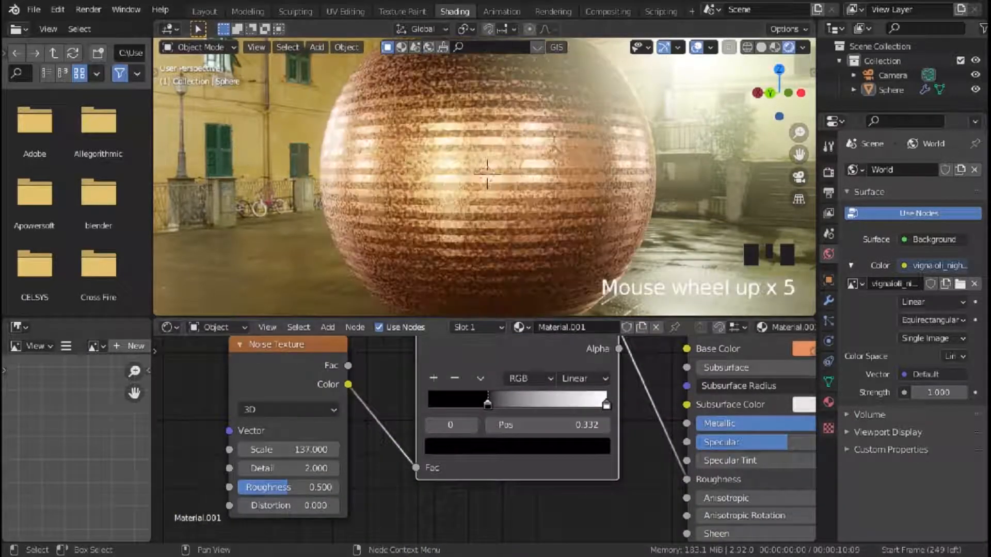
{"action": "left_click_drag", "start_coordinate": [606, 405], "coordinate": [553, 405]}
{"action": "left_click_drag", "start_coordinate": [487, 405], "coordinate": [520, 405]}
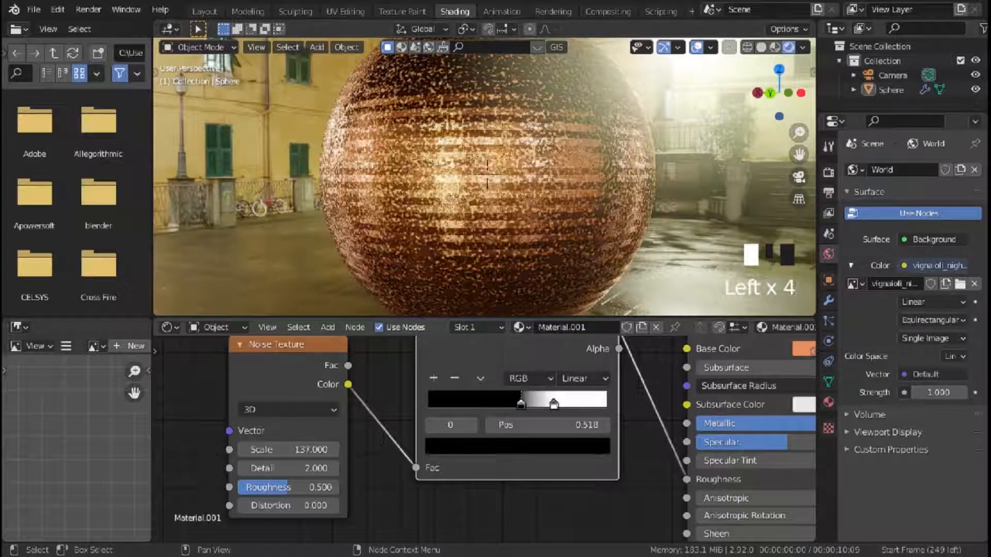
Step: Set the scale of the Noise Texture driving the roughness to 1000 and open the scene's render settings
{"action": "double_click", "coordinate": [288, 449]}
{"action": "type", "text": "1"}
{"action": "key", "text": "Return"}
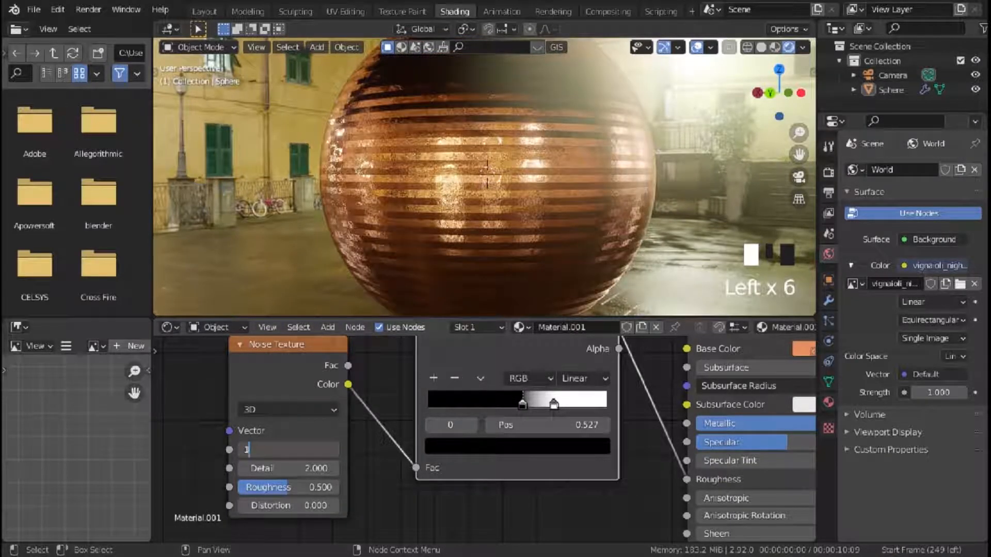
{"action": "type", "text": "000"}
{"action": "key", "text": "Return"}
{"action": "scroll", "coordinate": [485, 175], "scroll_direction": "down", "scroll_amount": 6}
{"action": "scroll", "coordinate": [486, 176], "scroll_direction": "up", "scroll_amount": 3}
{"action": "left_click", "coordinate": [828, 172]}
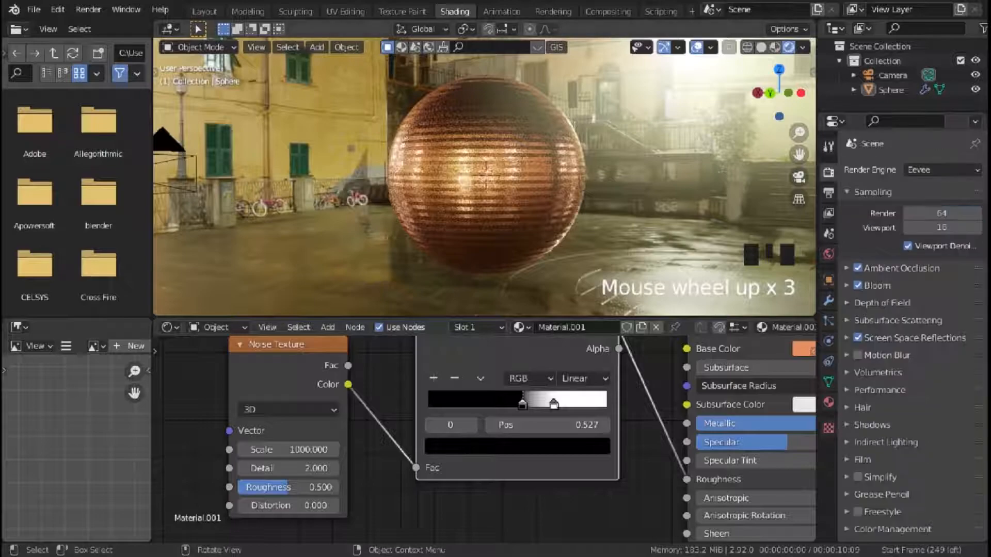
Step: Add a ColorRamp node between the Wave Texture and its Bump node
{"action": "scroll", "coordinate": [485, 176], "scroll_direction": "up", "scroll_amount": 1}
{"action": "scroll", "coordinate": [482, 444], "scroll_direction": "down", "scroll_amount": 5}
{"action": "middle_click_drag", "start_coordinate": [485, 465], "coordinate": [573, 362]}
{"action": "scroll", "coordinate": [595, 444], "scroll_direction": "up", "scroll_amount": 6}
{"action": "scroll", "coordinate": [476, 434], "scroll_direction": "down", "scroll_amount": 8}
{"action": "key", "text": "shift+a"}
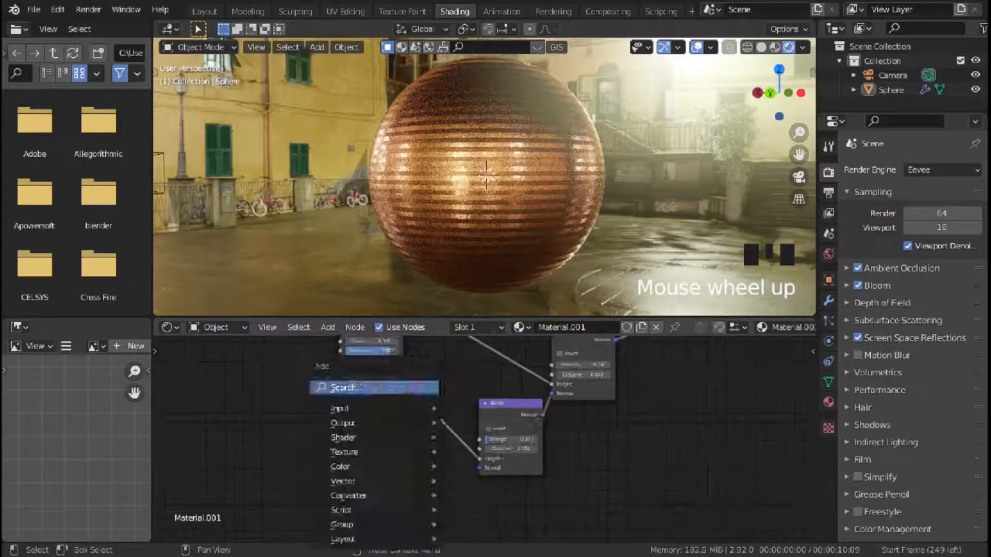
{"action": "left_click", "coordinate": [412, 387]}
{"action": "type", "text": "col"}
{"action": "left_click", "coordinate": [427, 419]}
{"action": "left_click", "coordinate": [433, 421]}
{"action": "scroll", "coordinate": [485, 206], "scroll_direction": "down", "scroll_amount": 2}
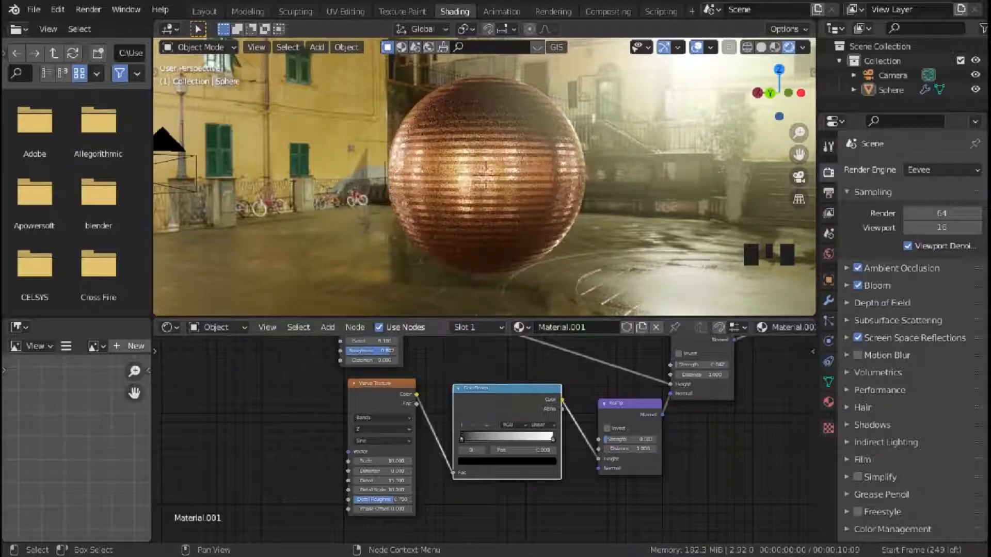
Step: Duplicate the ColorRamp and insert the copy between the lower Noise Texture and its Bump node
{"action": "key", "text": "shift+d"}
{"action": "scroll", "coordinate": [496, 423], "scroll_direction": "down", "scroll_amount": 5}
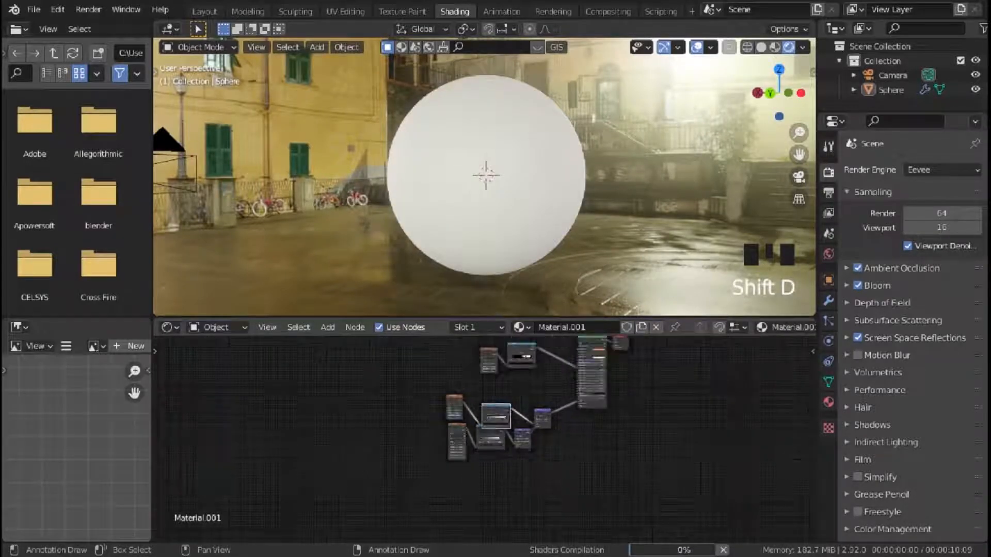
{"action": "scroll", "coordinate": [489, 410], "scroll_direction": "up", "scroll_amount": 3}
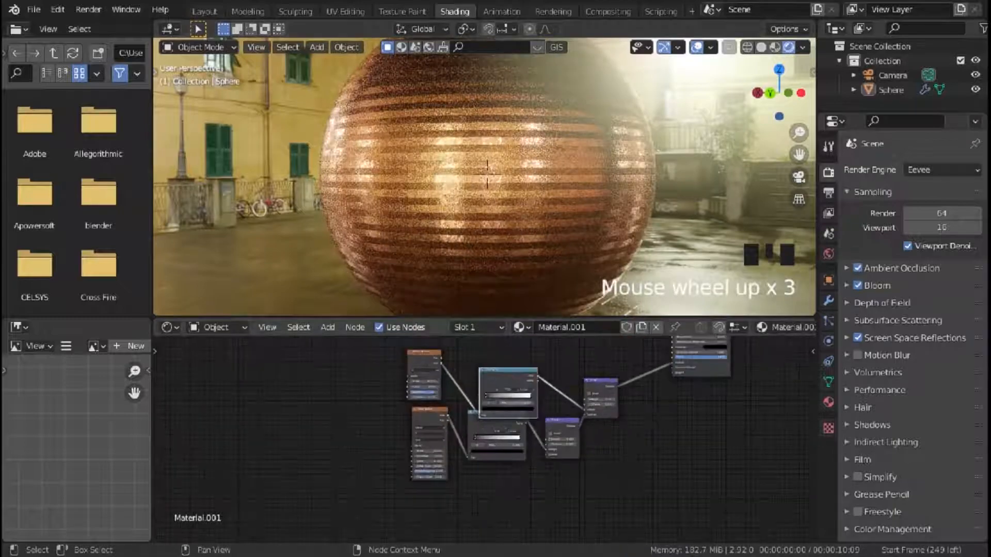
Step: Bring the wave ColorRamp's stops together with the white stop at 0.613, and set the wave's Bump strength to 0.033
{"action": "left_click", "coordinate": [573, 439]}
{"action": "left_click_drag", "start_coordinate": [573, 439], "coordinate": [528, 439]}
{"action": "scroll", "coordinate": [495, 279], "scroll_direction": "down", "scroll_amount": 2}
{"action": "scroll", "coordinate": [496, 278], "scroll_direction": "up", "scroll_amount": 2}
{"action": "scroll", "coordinate": [495, 278], "scroll_direction": "down", "scroll_amount": 4}
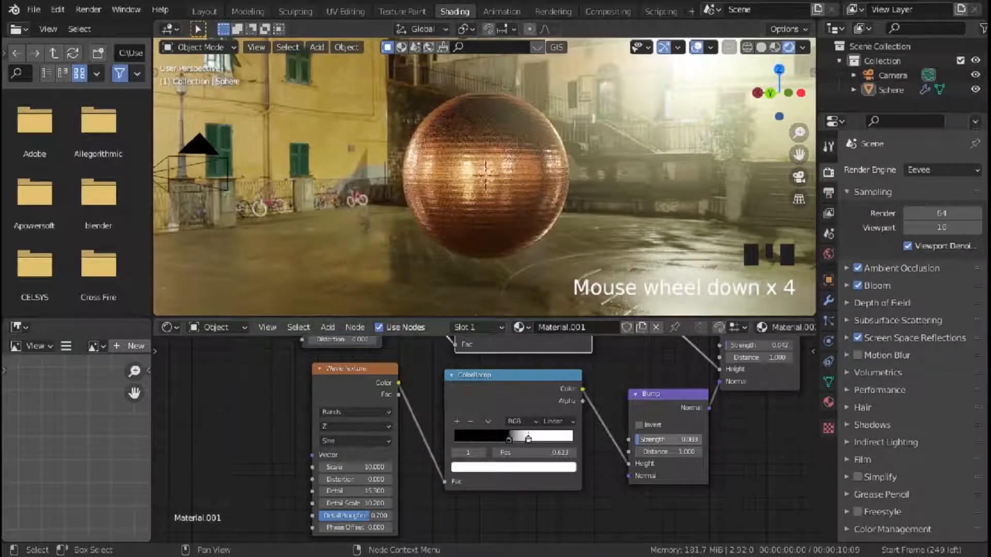
{"action": "scroll", "coordinate": [485, 176], "scroll_direction": "up", "scroll_amount": 3}
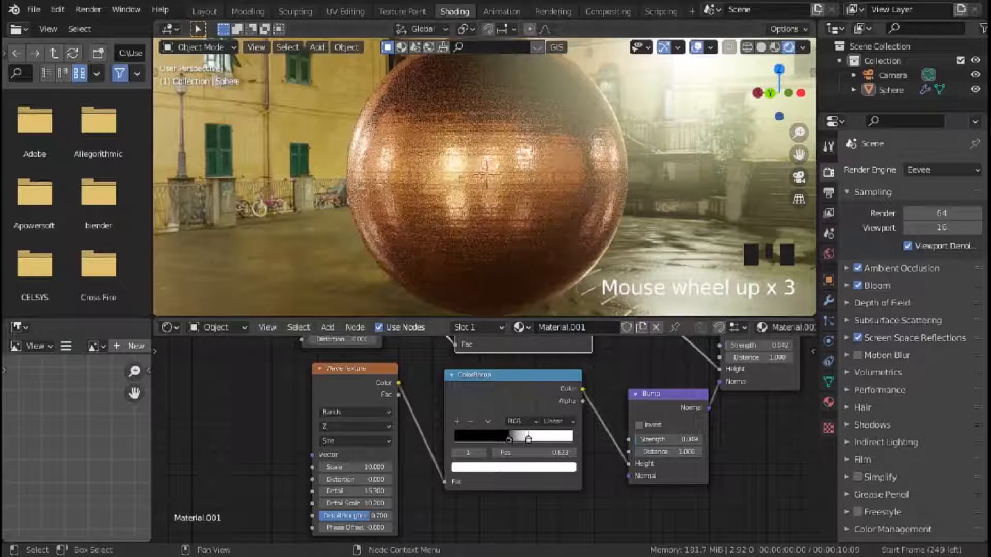
{"action": "scroll", "coordinate": [485, 176], "scroll_direction": "down", "scroll_amount": 3}
{"action": "scroll", "coordinate": [485, 176], "scroll_direction": "up", "scroll_amount": 4}
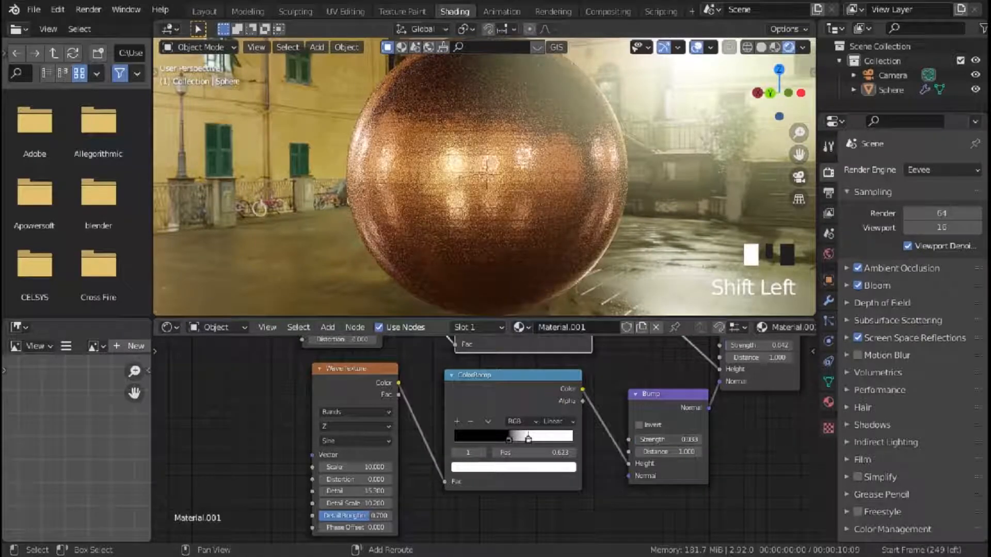
Step: Show the sphere through the camera with rendered shading in the Layout workspace
{"action": "middle_click_drag", "start_coordinate": [485, 176], "coordinate": [476, 178]}
{"action": "scroll", "coordinate": [475, 178], "scroll_direction": "up", "scroll_amount": 2}
{"action": "left_click", "coordinate": [204, 11]}
{"action": "key", "text": "KP_0"}
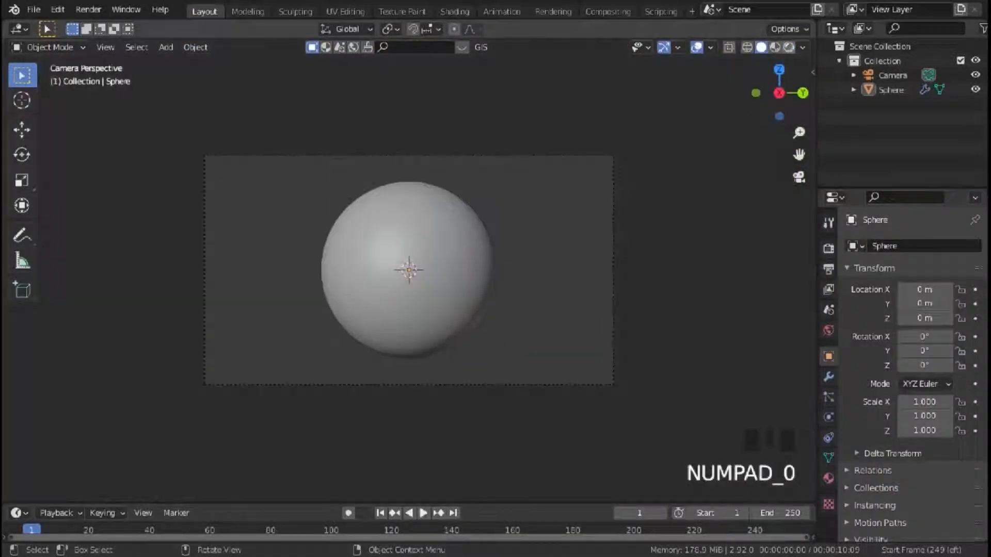
{"action": "left_click", "coordinate": [789, 47]}
{"action": "scroll", "coordinate": [409, 269], "scroll_direction": "up", "scroll_amount": 3}
Step: Enable the transparent film background in the render settings and hide the viewport overlays
{"action": "left_click", "coordinate": [828, 249]}
{"action": "scroll", "coordinate": [888, 393], "scroll_direction": "down", "scroll_amount": 3}
{"action": "left_click", "coordinate": [861, 465]}
{"action": "left_click", "coordinate": [903, 502]}
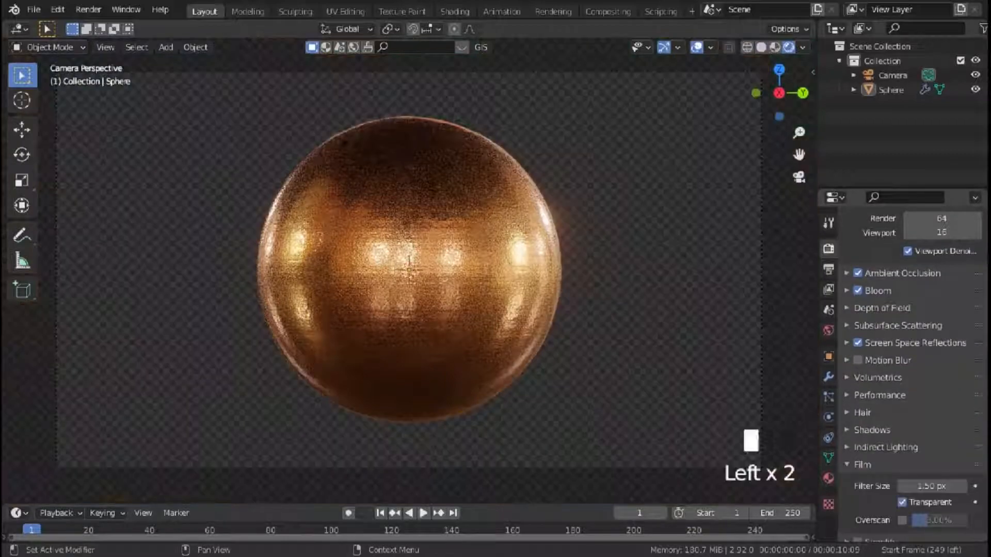
{"action": "left_click", "coordinate": [862, 465]}
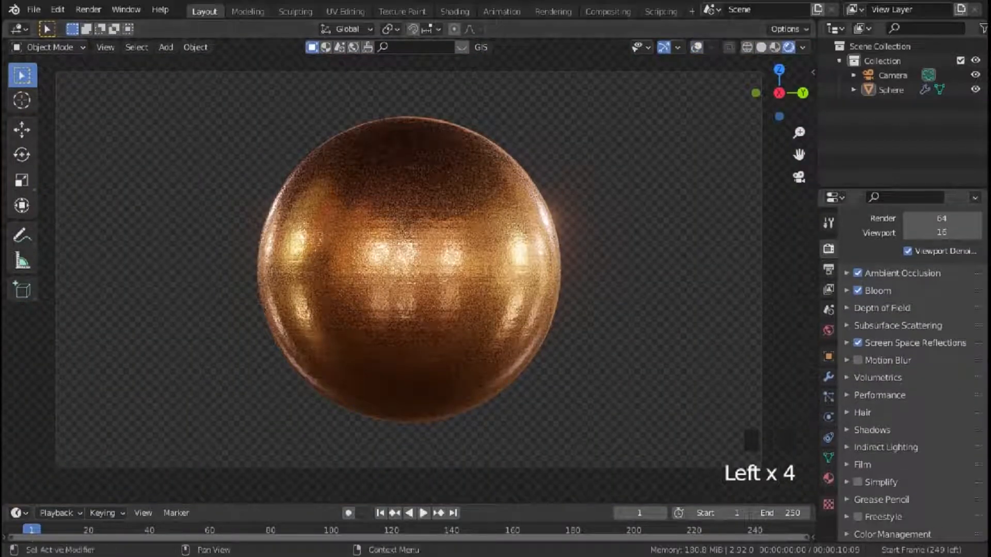
Step: In the Shading workspace, add Texture Coordinate and Mapping nodes to the roughness Noise Texture and move them clear of the other nodes
{"action": "left_click", "coordinate": [455, 12]}
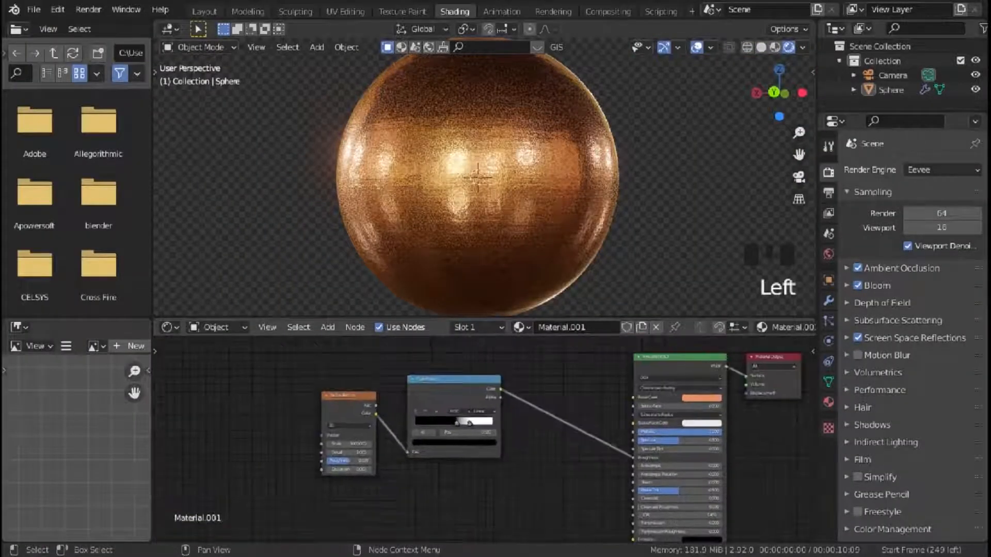
{"action": "left_click_drag", "start_coordinate": [454, 380], "coordinate": [498, 426]}
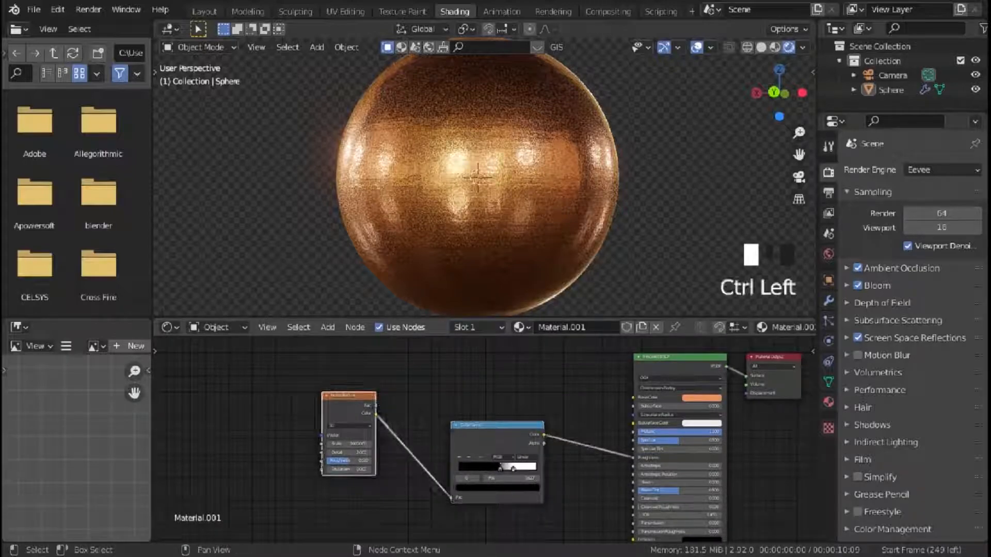
{"action": "key", "text": "ctrl+t"}
{"action": "middle_click_drag", "start_coordinate": [413, 434], "coordinate": [519, 393]}
{"action": "scroll", "coordinate": [568, 393], "scroll_direction": "down", "scroll_amount": 4}
{"action": "left_click_drag", "start_coordinate": [487, 462], "coordinate": [374, 369]}
{"action": "left_click_drag", "start_coordinate": [374, 364], "coordinate": [229, 414]}
{"action": "middle_click_drag", "start_coordinate": [236, 401], "coordinate": [276, 368]}
Step: Connect the Mapping node's Vector output to the lower Noise Texture and the Wave Texture as well
{"action": "left_click_drag", "start_coordinate": [382, 366], "coordinate": [407, 410]}
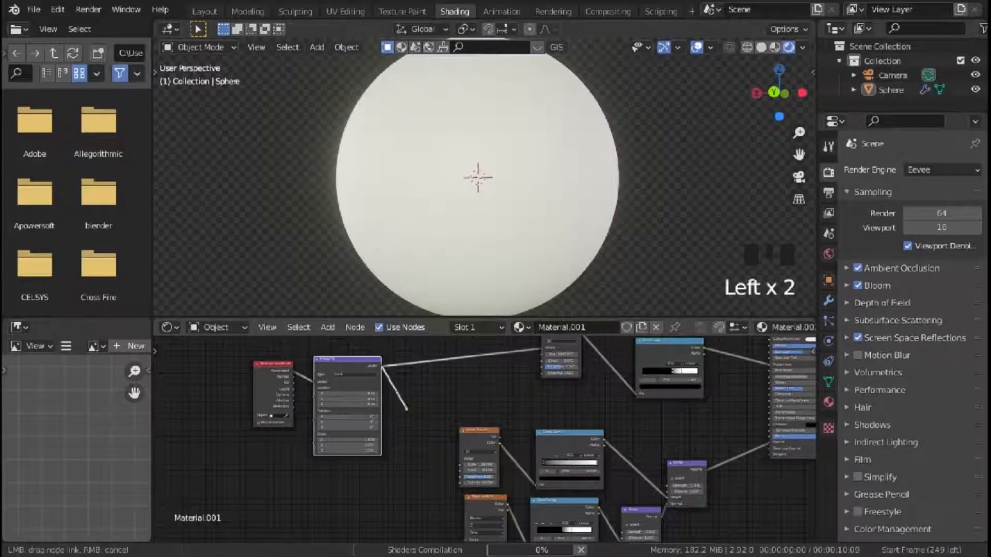
{"action": "scroll", "coordinate": [460, 458], "scroll_direction": "down", "scroll_amount": 3}
{"action": "middle_click_drag", "start_coordinate": [459, 457], "coordinate": [540, 450]}
{"action": "scroll", "coordinate": [541, 451], "scroll_direction": "up", "scroll_amount": 1}
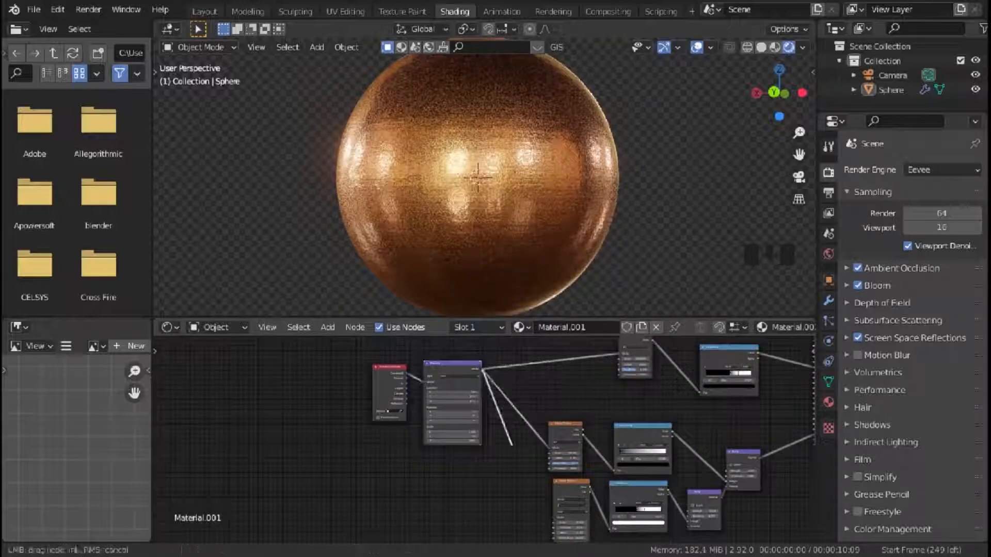
{"action": "left_click_drag", "start_coordinate": [511, 445], "coordinate": [553, 517]}
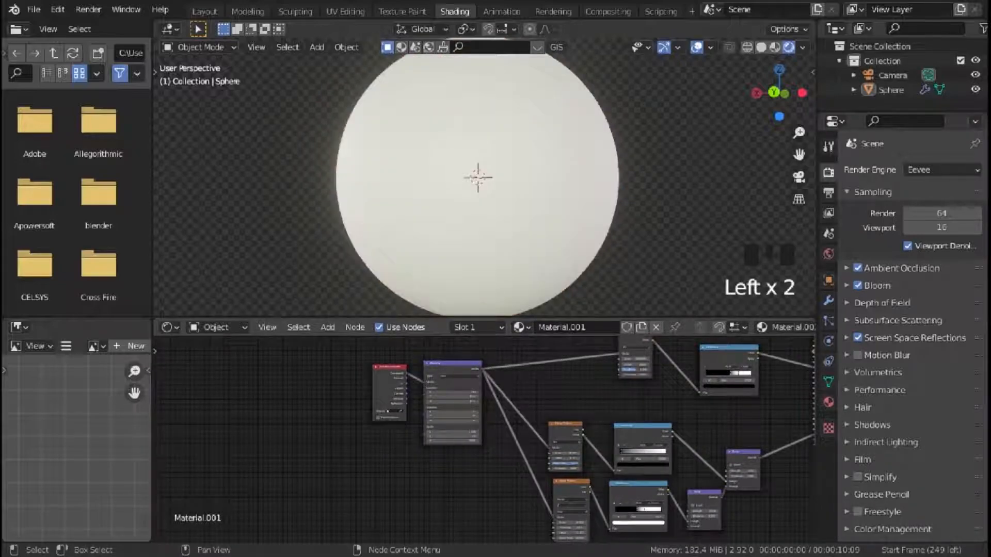
{"action": "scroll", "coordinate": [482, 433], "scroll_direction": "down", "scroll_amount": 4}
{"action": "middle_click_drag", "start_coordinate": [483, 432], "coordinate": [362, 434]}
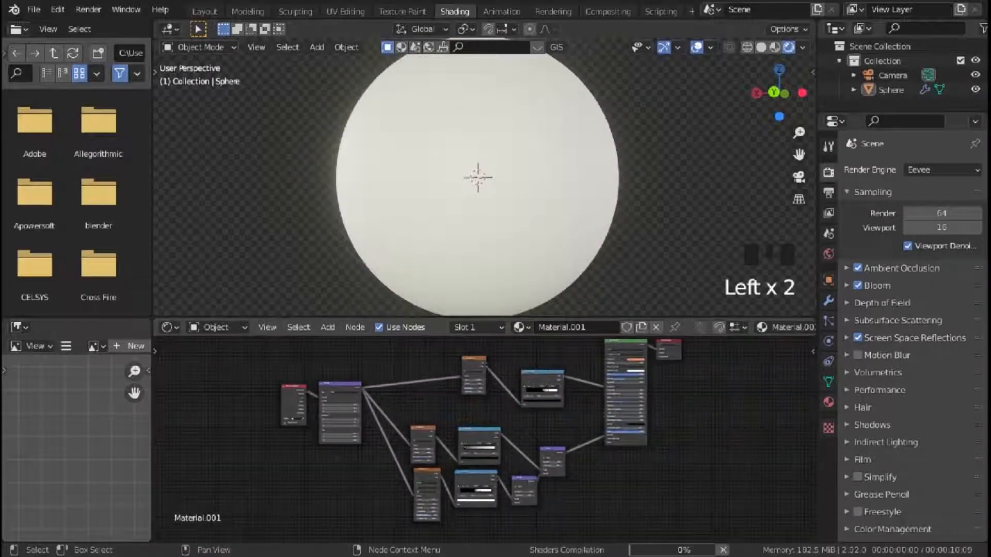
{"action": "scroll", "coordinate": [478, 177], "scroll_direction": "down", "scroll_amount": 3}
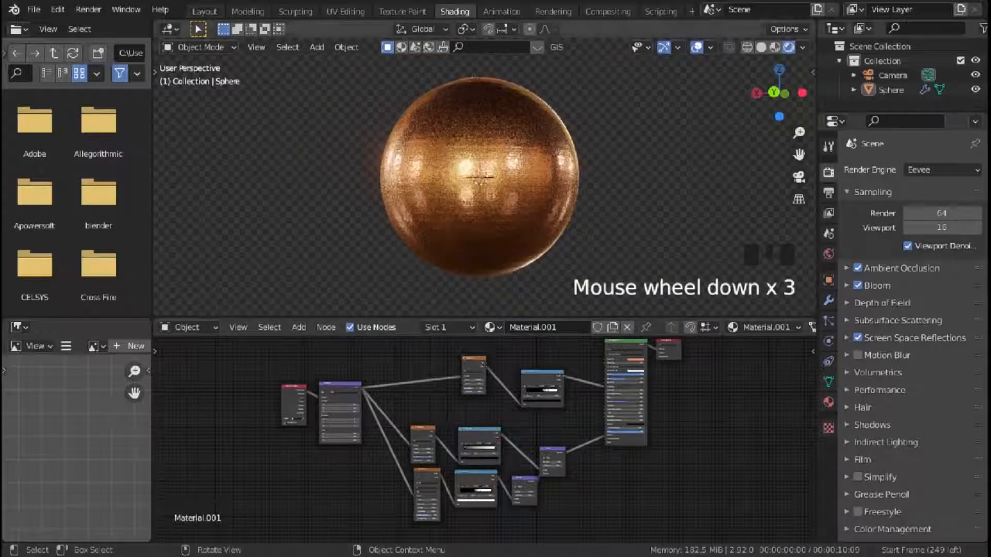
Step: Bring the roughness ColorRamp's black and white stops closer together and check the sphere in the Layout workspace's camera view
{"action": "scroll", "coordinate": [478, 177], "scroll_direction": "up", "scroll_amount": 2}
{"action": "mouse_move", "coordinate": [464, 178]}
{"action": "middle_mouse_down"}
{"action": "mouse_move", "coordinate": [501, 178]}
{"action": "mouse_move", "coordinate": [477, 186]}
{"action": "middle_mouse_up"}
{"action": "scroll", "coordinate": [496, 179], "scroll_direction": "up", "scroll_amount": 4}
{"action": "scroll", "coordinate": [485, 391], "scroll_direction": "up", "scroll_amount": 4}
{"action": "middle_click_drag", "start_coordinate": [486, 391], "coordinate": [480, 442]}
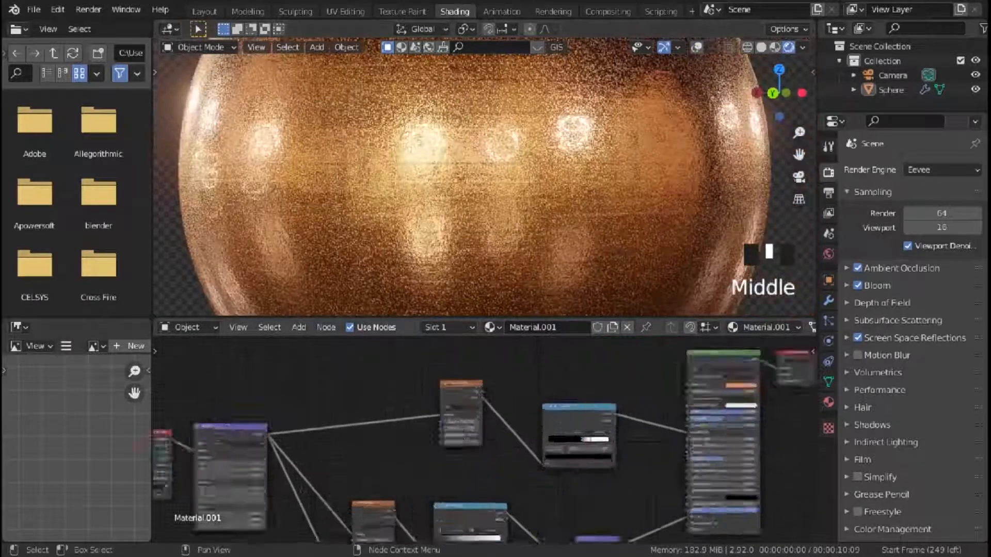
{"action": "scroll", "coordinate": [480, 442], "scroll_direction": "up", "scroll_amount": 3}
{"action": "left_click_drag", "start_coordinate": [627, 441], "coordinate": [640, 441]}
{"action": "scroll", "coordinate": [478, 177], "scroll_direction": "down", "scroll_amount": 6}
{"action": "scroll", "coordinate": [478, 177], "scroll_direction": "up", "scroll_amount": 3}
{"action": "left_click", "coordinate": [205, 11]}
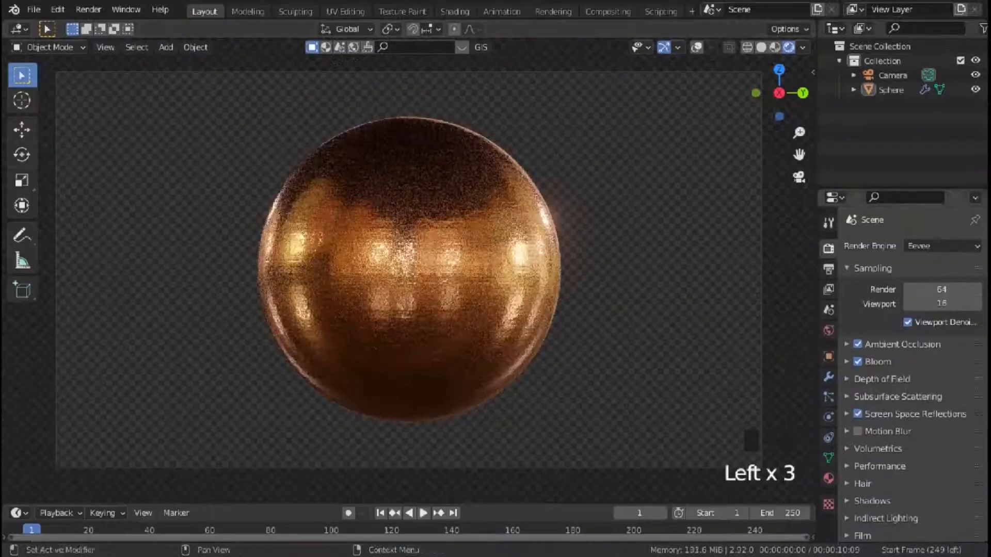
Step: Shift the Principled BSDF's Base Color to a lighter, pinker orange and move the roughness ColorRamp's black stop nearer the white one
{"action": "left_click", "coordinate": [455, 11]}
{"action": "scroll", "coordinate": [547, 427], "scroll_direction": "down", "scroll_amount": 4}
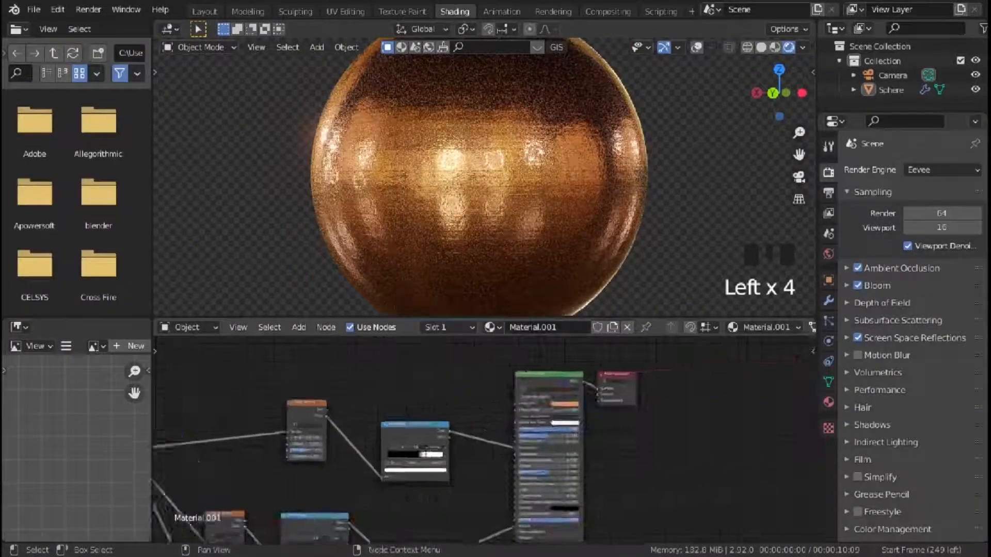
{"action": "scroll", "coordinate": [546, 427], "scroll_direction": "up", "scroll_amount": 7}
{"action": "left_click", "coordinate": [579, 388]}
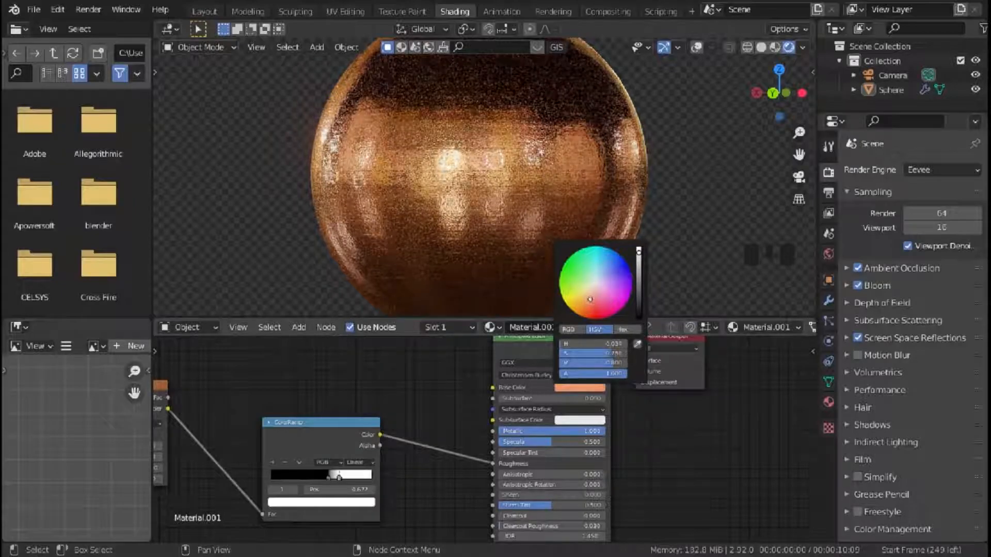
{"action": "left_click_drag", "start_coordinate": [590, 300], "coordinate": [586, 301]}
{"action": "scroll", "coordinate": [480, 175], "scroll_direction": "down", "scroll_amount": 3}
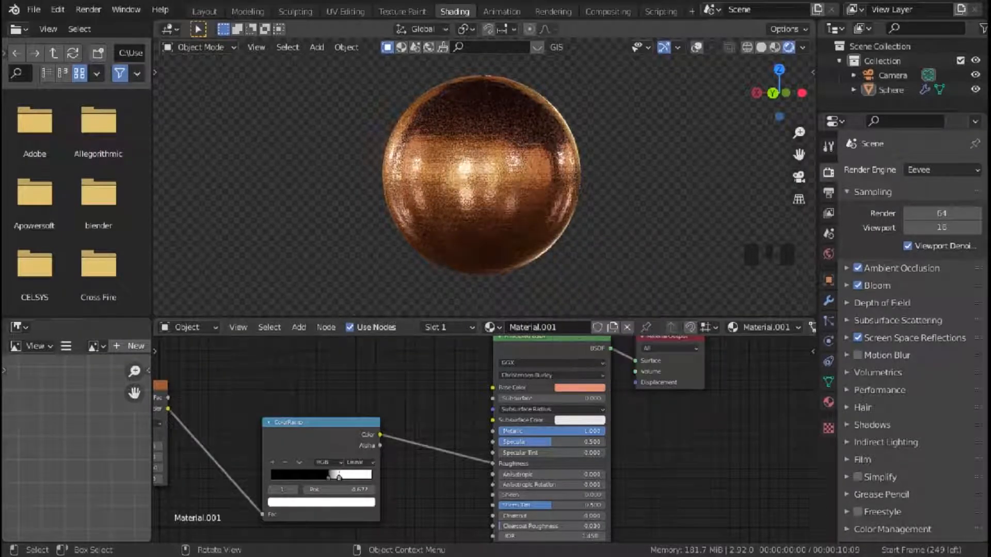
{"action": "scroll", "coordinate": [480, 175], "scroll_direction": "up", "scroll_amount": 6}
{"action": "left_click", "coordinate": [579, 387]}
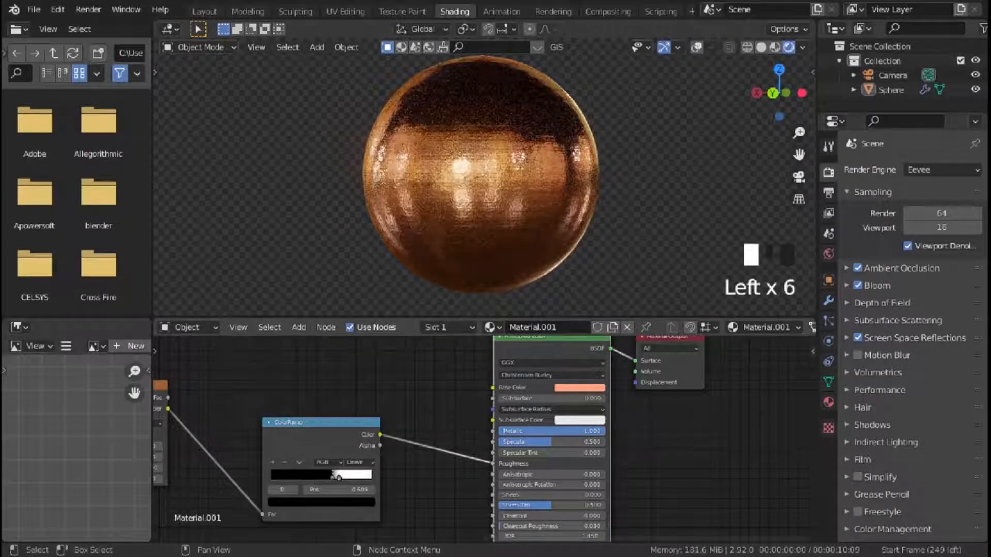
Step: Try a scale of 783.3, detail of 15.9 and roughness of 0.775 on the Noise Texture driving the roughness
{"action": "scroll", "coordinate": [335, 475], "scroll_direction": "down", "scroll_amount": 2}
{"action": "middle_click_drag", "start_coordinate": [335, 475], "coordinate": [666, 433]}
{"action": "scroll", "coordinate": [485, 442], "scroll_direction": "up", "scroll_amount": 6}
{"action": "left_click_drag", "start_coordinate": [508, 402], "coordinate": [512, 402]}
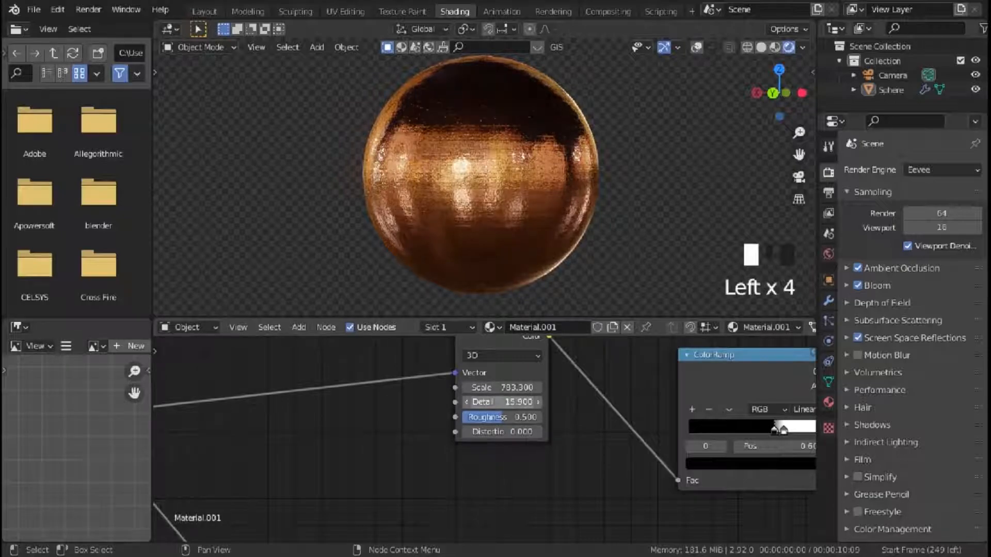
{"action": "left_click_drag", "start_coordinate": [513, 417], "coordinate": [525, 417]}
{"action": "scroll", "coordinate": [547, 222], "scroll_direction": "up", "scroll_amount": 3}
{"action": "middle_click_drag", "start_coordinate": [547, 222], "coordinate": [542, 219]}
{"action": "scroll", "coordinate": [542, 220], "scroll_direction": "down", "scroll_amount": 4}
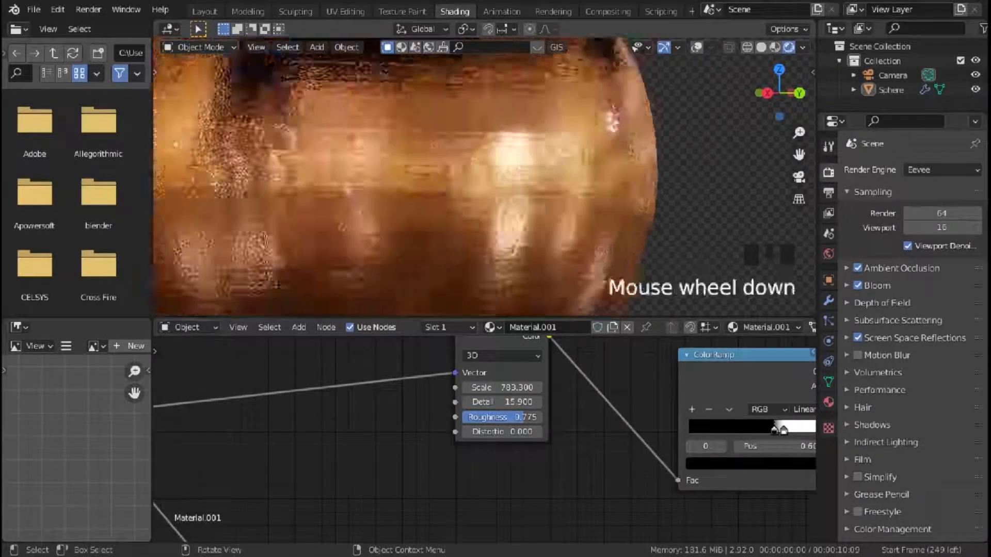
Step: Set the roughness-driving Noise Texture to scale 774.4, detail 3.2 and roughness 0.425
{"action": "left_click_drag", "start_coordinate": [508, 388], "coordinate": [423, 402]}
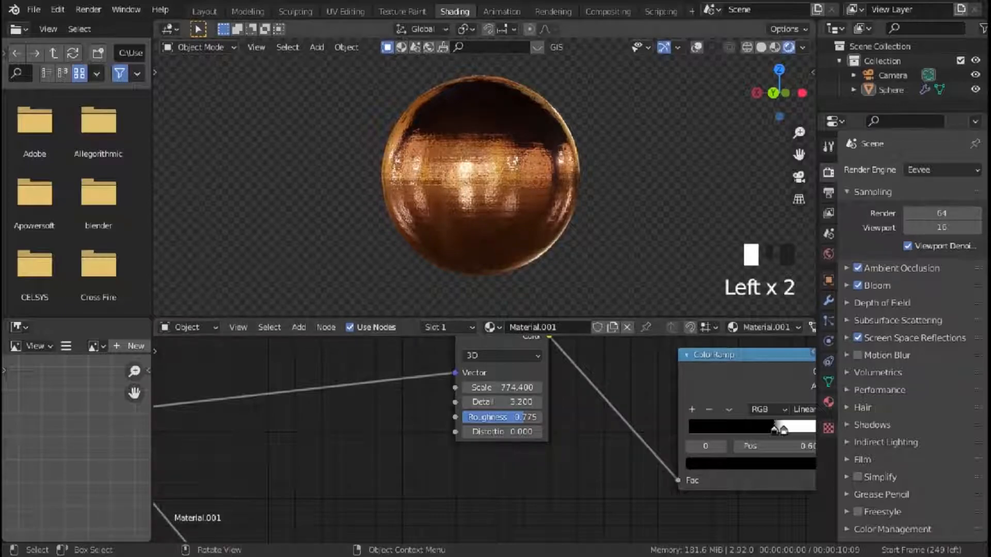
{"action": "scroll", "coordinate": [506, 217], "scroll_direction": "up", "scroll_amount": 2}
{"action": "left_click_drag", "start_coordinate": [499, 417], "coordinate": [509, 417]}
{"action": "scroll", "coordinate": [498, 206], "scroll_direction": "down", "scroll_amount": 4}
{"action": "middle_click_drag", "start_coordinate": [498, 207], "coordinate": [500, 173]}
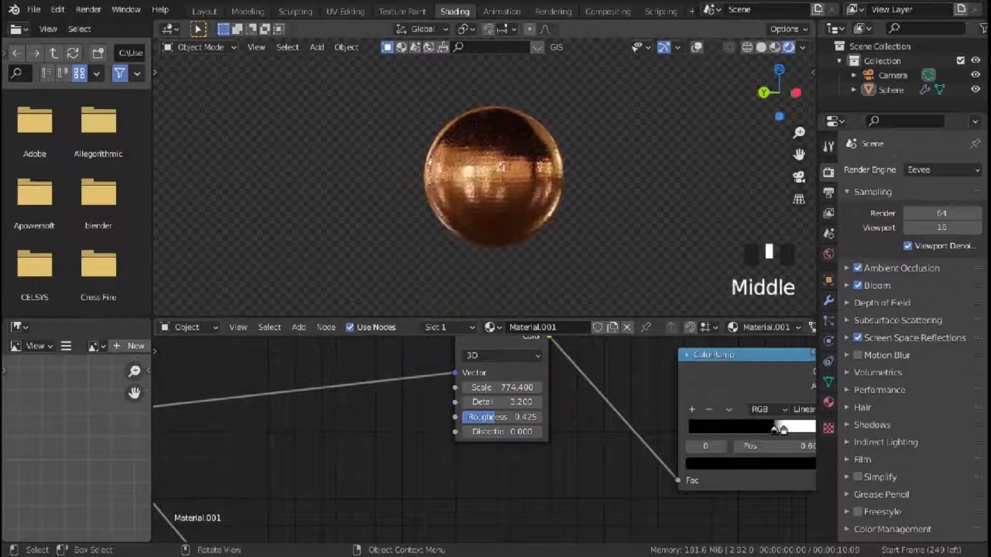
Step: Examine the copper surface up close in the Layout workspace and return to the camera view
{"action": "left_click", "coordinate": [204, 11]}
{"action": "scroll", "coordinate": [403, 222], "scroll_direction": "down", "scroll_amount": 1}
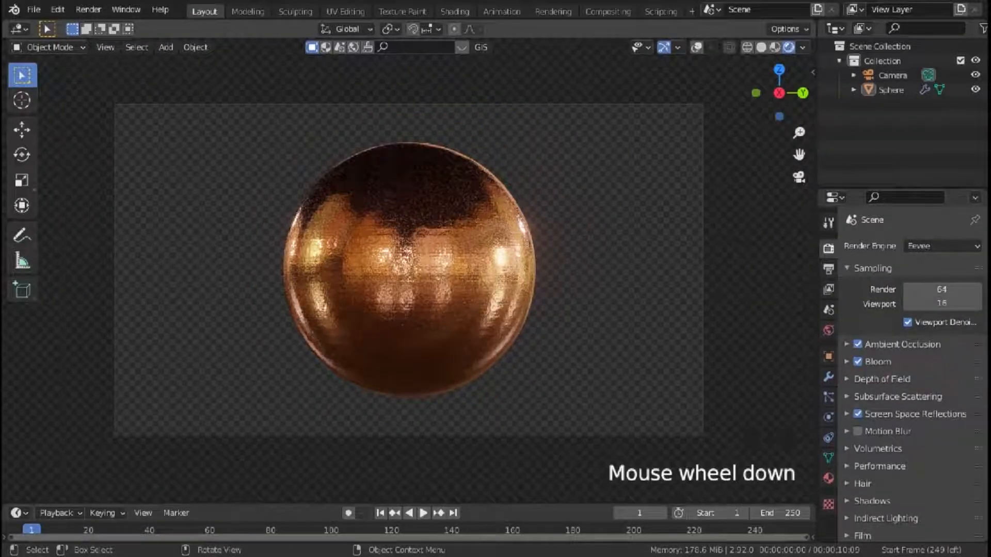
{"action": "scroll", "coordinate": [387, 269], "scroll_direction": "up", "scroll_amount": 10}
{"action": "middle_click_drag", "start_coordinate": [408, 247], "coordinate": [392, 232]}
{"action": "scroll", "coordinate": [385, 223], "scroll_direction": "down", "scroll_amount": 3}
{"action": "scroll", "coordinate": [431, 222], "scroll_direction": "up", "scroll_amount": 5}
{"action": "key", "text": "KP_0"}
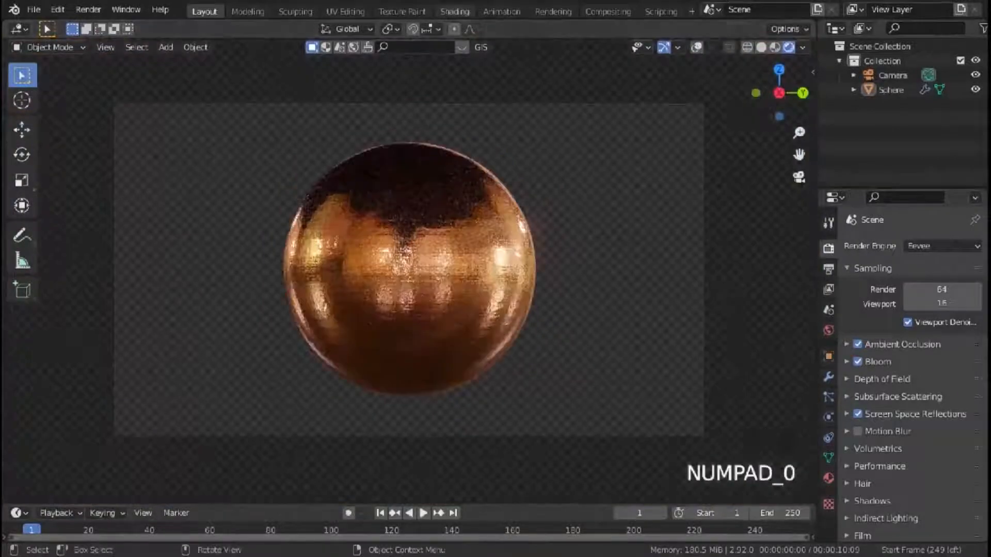
Step: Set the roughness-driving Noise Texture's scale to 823.9 in the Shading workspace and inspect the sphere again in the Layout workspace
{"action": "left_click", "coordinate": [455, 12]}
{"action": "scroll", "coordinate": [447, 382], "scroll_direction": "down", "scroll_amount": 5}
{"action": "middle_click_drag", "start_coordinate": [447, 382], "coordinate": [424, 344]}
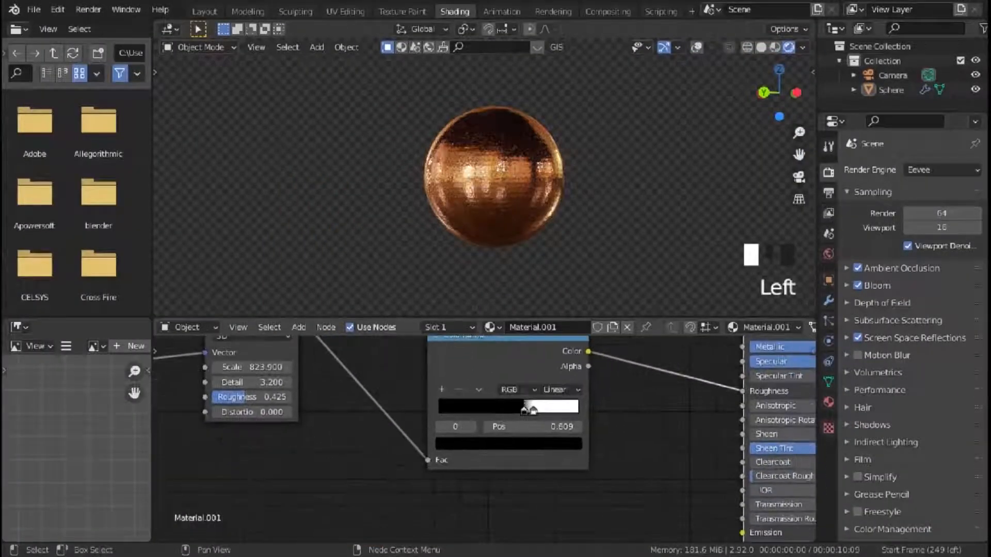
{"action": "scroll", "coordinate": [494, 177], "scroll_direction": "up", "scroll_amount": 1}
{"action": "scroll", "coordinate": [485, 173], "scroll_direction": "down", "scroll_amount": 5}
{"action": "scroll", "coordinate": [485, 173], "scroll_direction": "up", "scroll_amount": 2}
{"action": "left_click", "coordinate": [204, 11]}
{"action": "scroll", "coordinate": [409, 269], "scroll_direction": "down", "scroll_amount": 3}
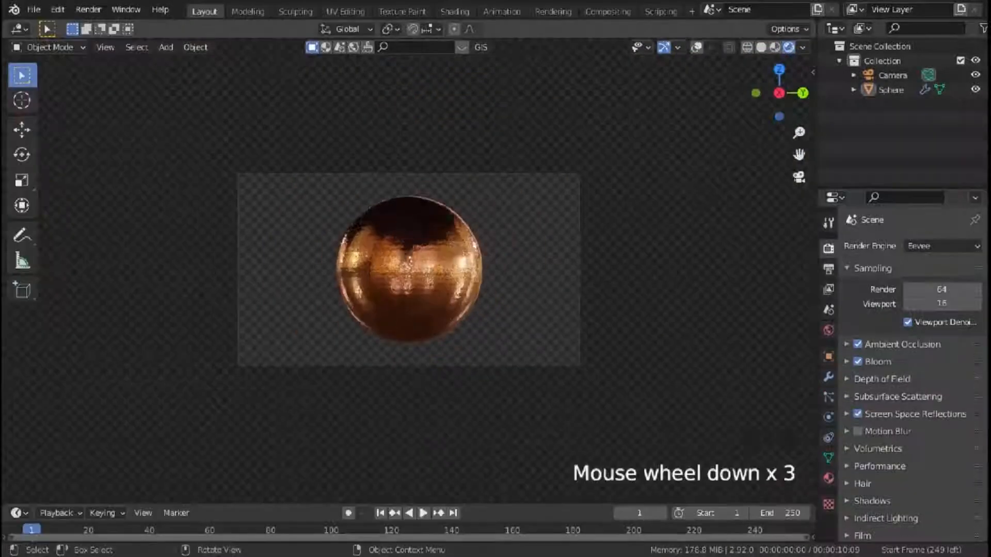
{"action": "middle_click_drag", "start_coordinate": [409, 269], "coordinate": [464, 264]}
{"action": "scroll", "coordinate": [409, 268], "scroll_direction": "up", "scroll_amount": 5}
{"action": "scroll", "coordinate": [409, 268], "scroll_direction": "down", "scroll_amount": 4}
{"action": "scroll", "coordinate": [408, 268], "scroll_direction": "up", "scroll_amount": 4}
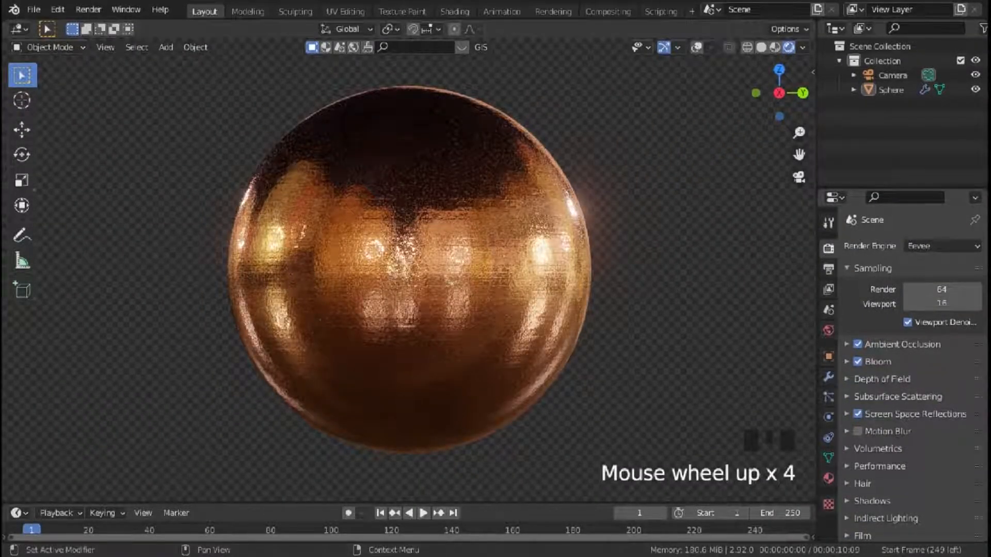
Step: Turn off the transparent film background, then select the camera and open its lens settings
{"action": "scroll", "coordinate": [863, 507], "scroll_direction": "down", "scroll_amount": 1}
{"action": "left_click", "coordinate": [863, 507]}
{"action": "scroll", "coordinate": [882, 509], "scroll_direction": "down", "scroll_amount": 1}
{"action": "left_click", "coordinate": [902, 516]}
{"action": "left_click", "coordinate": [829, 416]}
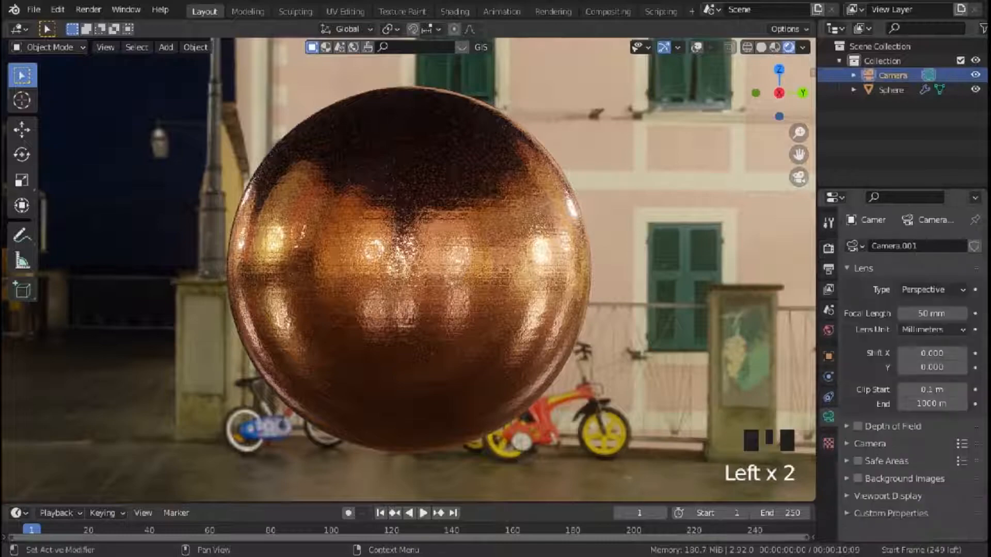
Step: Set the camera to 18 mm focal length with depth of field focused on the Sphere, F-Stop 0.1, 3 blades and ratio 1.070
{"action": "left_click", "coordinate": [847, 427]}
{"action": "left_click", "coordinate": [858, 427]}
{"action": "left_click", "coordinate": [959, 447]}
{"action": "left_click", "coordinate": [524, 248]}
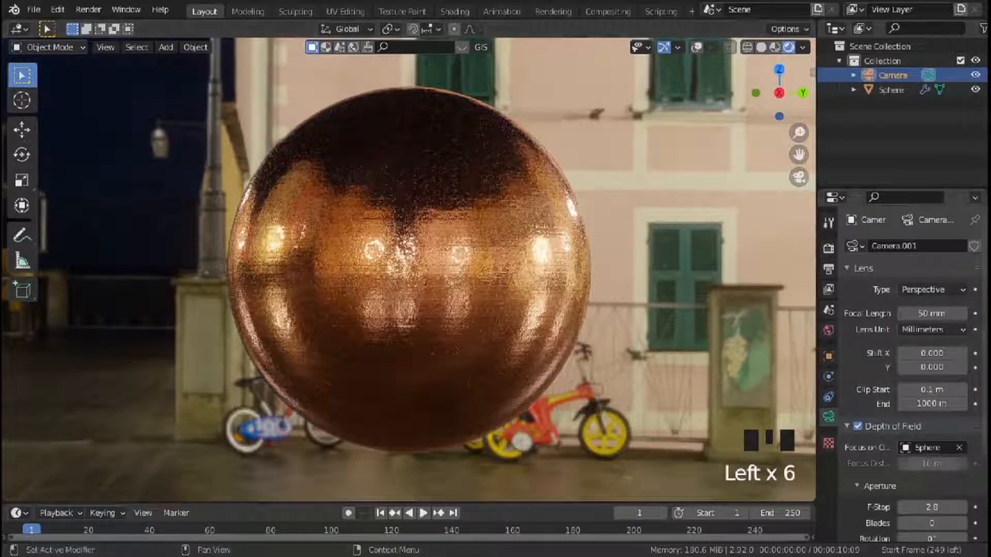
{"action": "left_click_drag", "start_coordinate": [932, 507], "coordinate": [910, 508]}
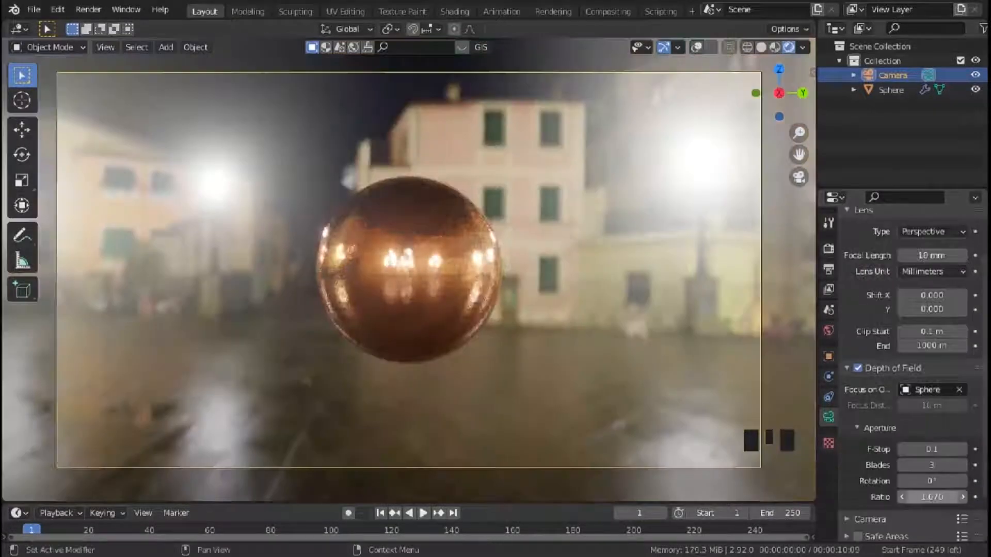
Step: Toggle the camera's safe areas on and off, and set the depth-of-field F-Stop to 0.3
{"action": "scroll", "coordinate": [913, 375], "scroll_direction": "down", "scroll_amount": 4}
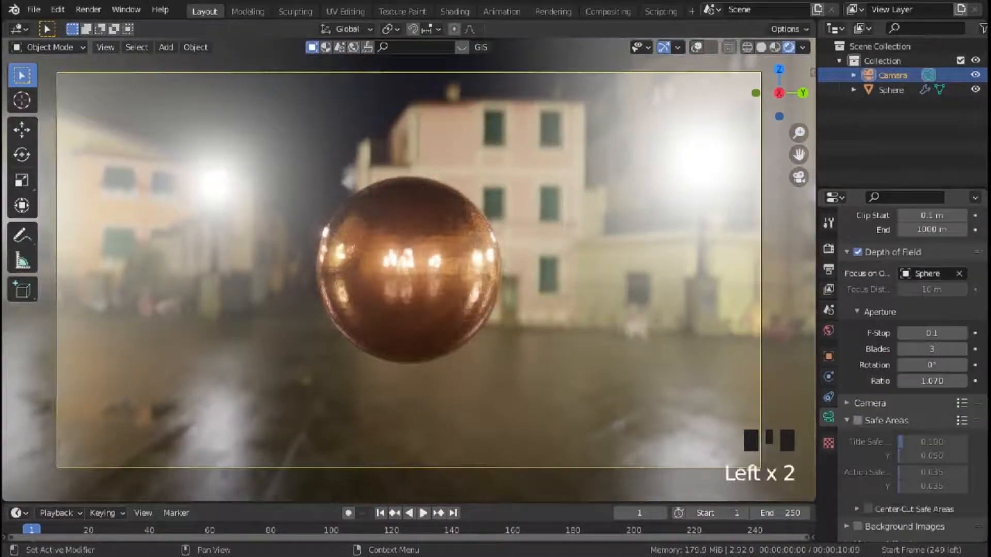
{"action": "left_click", "coordinate": [858, 421]}
{"action": "left_click", "coordinate": [858, 421]}
{"action": "scroll", "coordinate": [867, 419], "scroll_direction": "up", "scroll_amount": 6}
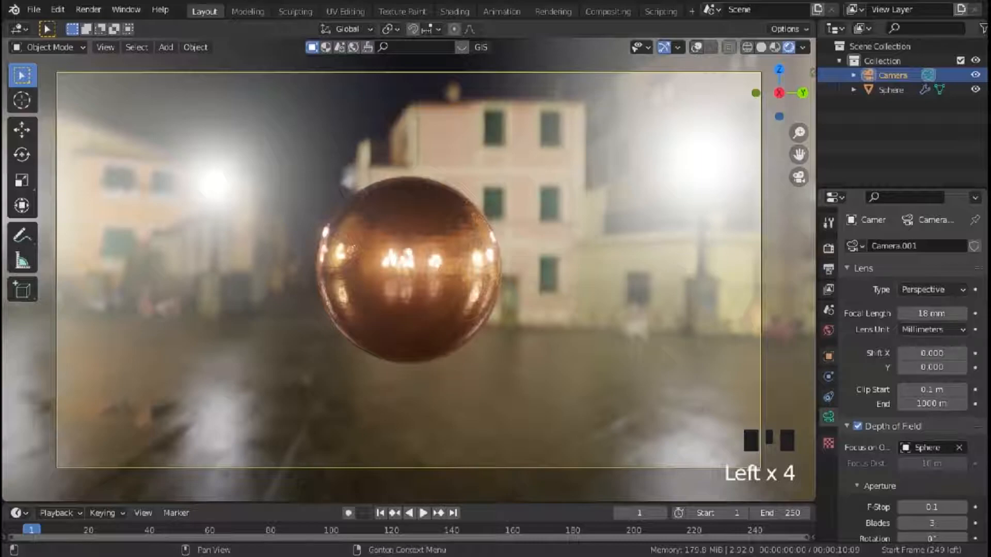
{"action": "scroll", "coordinate": [409, 270], "scroll_direction": "up", "scroll_amount": 6}
{"action": "left_click_drag", "start_coordinate": [932, 507], "coordinate": [950, 507]}
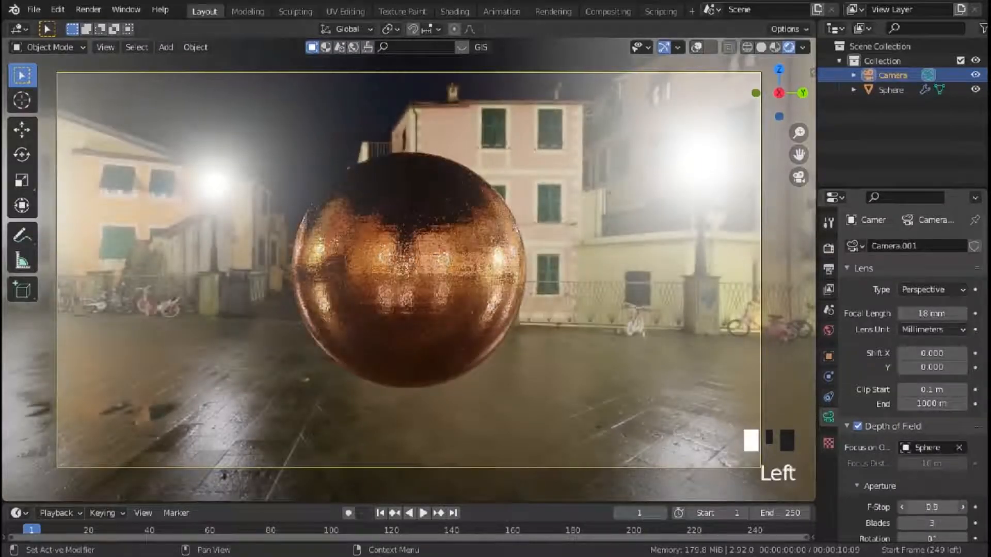
Step: Make the film background transparent in the render settings and move the camera slightly closer to the sphere
{"action": "left_click", "coordinate": [828, 249]}
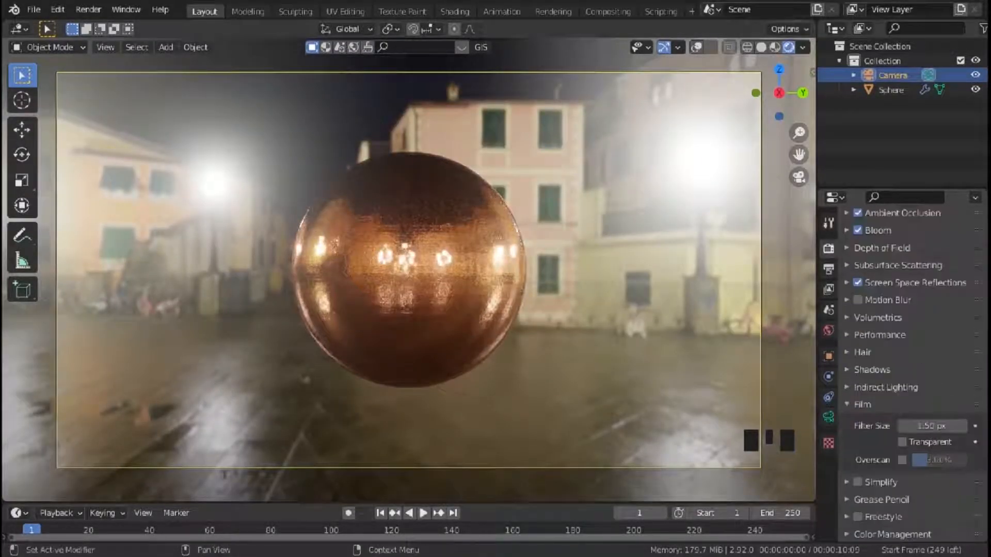
{"action": "left_click", "coordinate": [903, 442]}
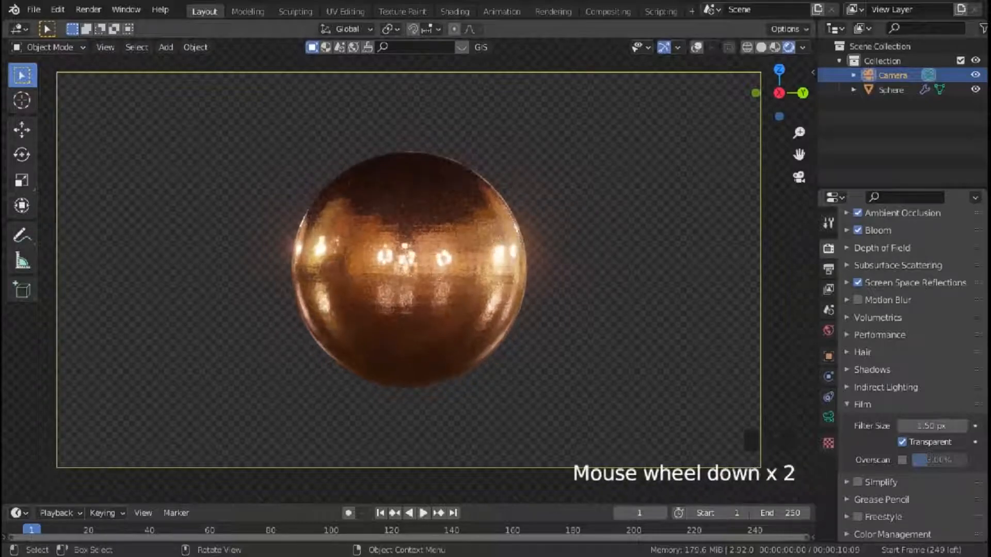
{"action": "scroll", "coordinate": [409, 270], "scroll_direction": "down", "scroll_amount": 2}
{"action": "scroll", "coordinate": [409, 270], "scroll_direction": "up", "scroll_amount": 7}
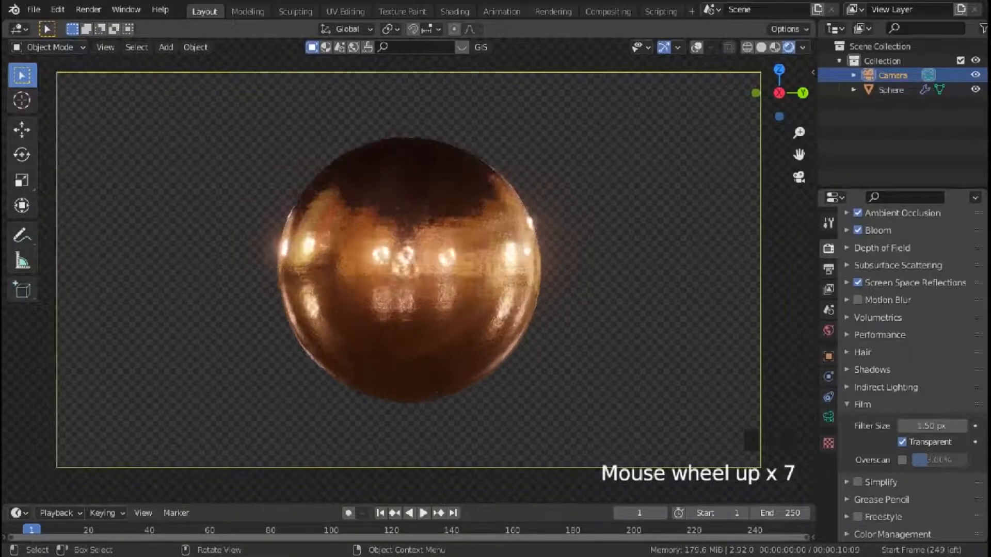
{"action": "scroll", "coordinate": [409, 270], "scroll_direction": "down", "scroll_amount": 3}
{"action": "scroll", "coordinate": [409, 270], "scroll_direction": "down", "scroll_amount": 1}
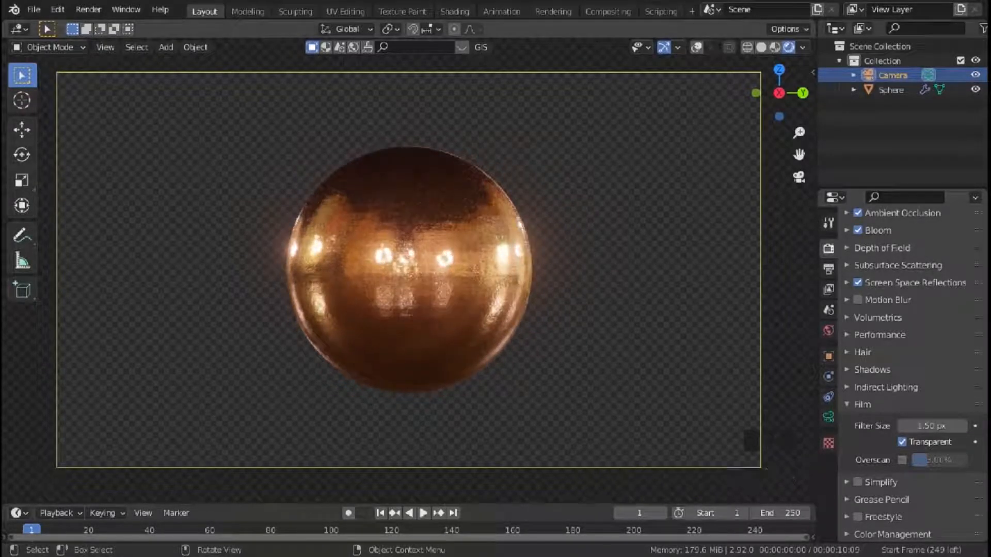
Step: Show the World shader nodes in the Shading workspace and add Texture Coordinate and Mapping nodes to the environment image
{"action": "left_click", "coordinate": [455, 11]}
{"action": "scroll", "coordinate": [485, 178], "scroll_direction": "down", "scroll_amount": 2}
{"action": "middle_click_drag", "start_coordinate": [486, 178], "coordinate": [467, 181]}
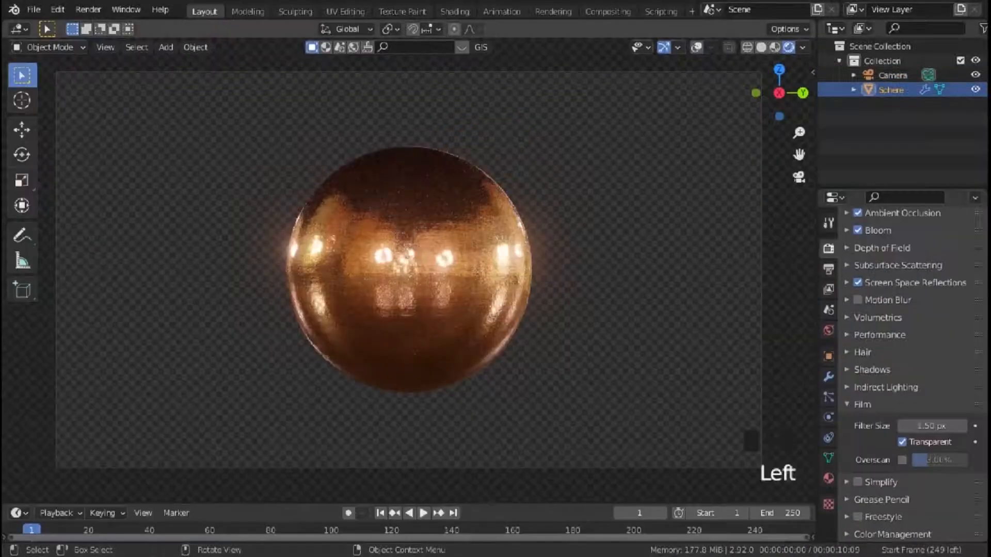
{"action": "key", "text": "r"}
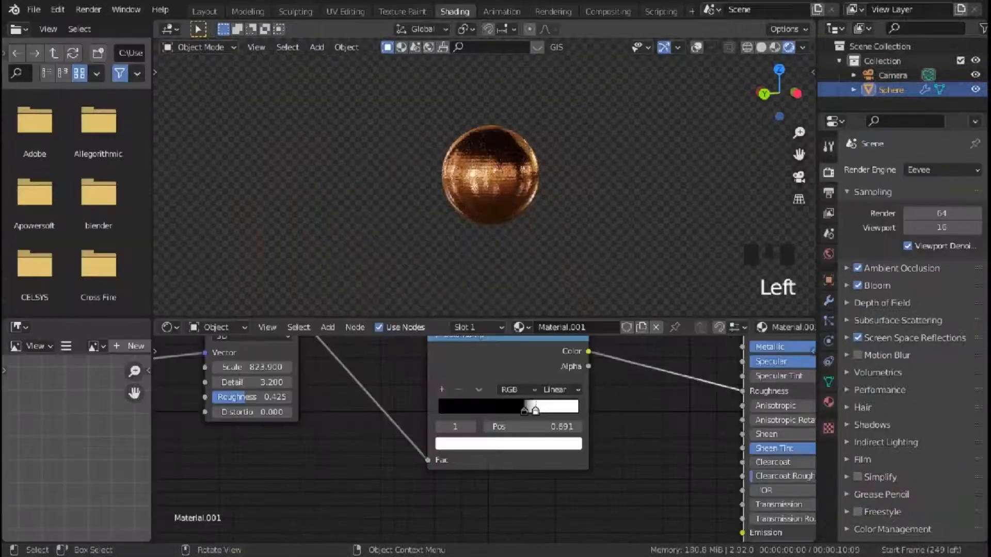
{"action": "left_click", "coordinate": [215, 327]}
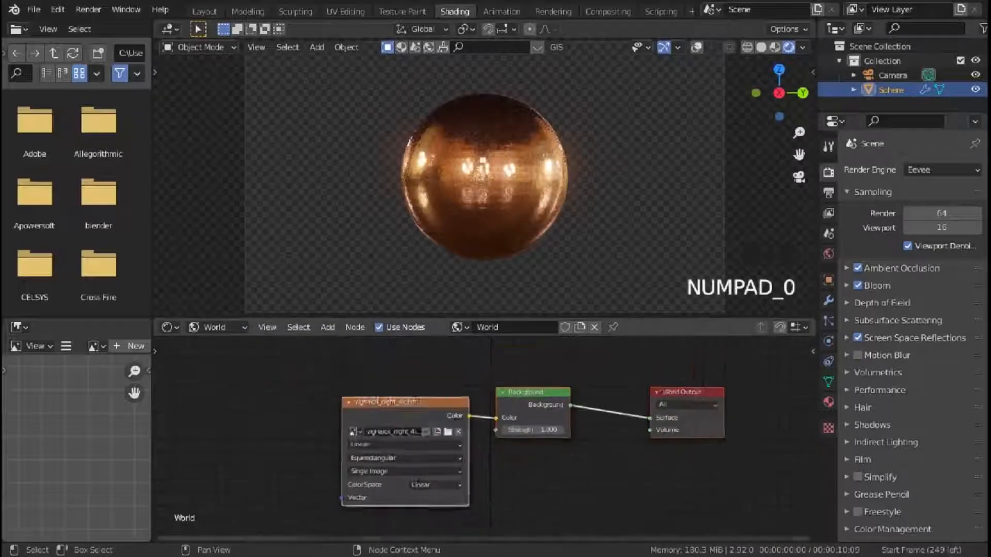
{"action": "key", "text": "ctrl+t"}
Step: Rotate the environment image to 230° on Z in the Mapping node and check the reflections in the Layout workspace
{"action": "middle_click_drag", "start_coordinate": [165, 537], "coordinate": [413, 475]}
{"action": "left_click_drag", "start_coordinate": [413, 475], "coordinate": [434, 474]}
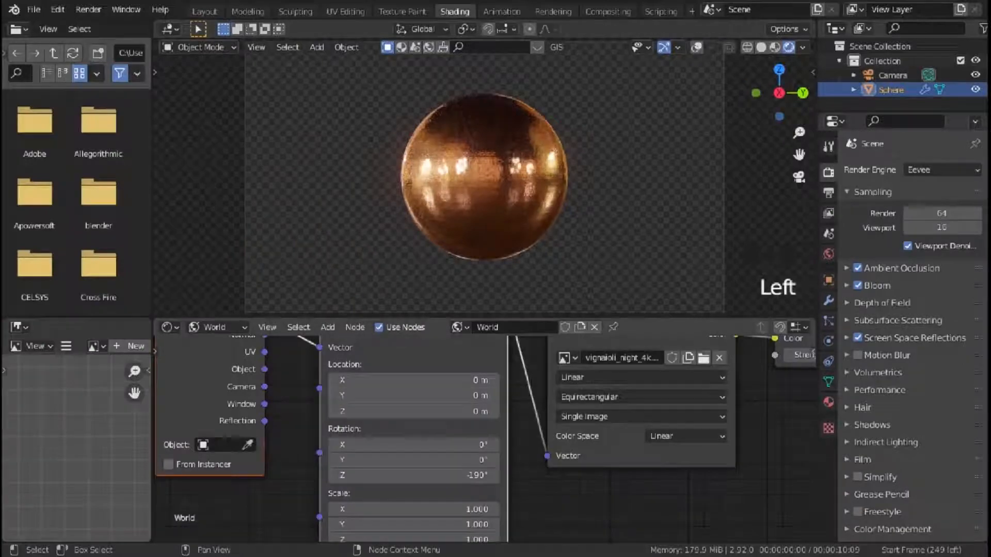
{"action": "left_click_drag", "start_coordinate": [454, 475], "coordinate": [516, 475]}
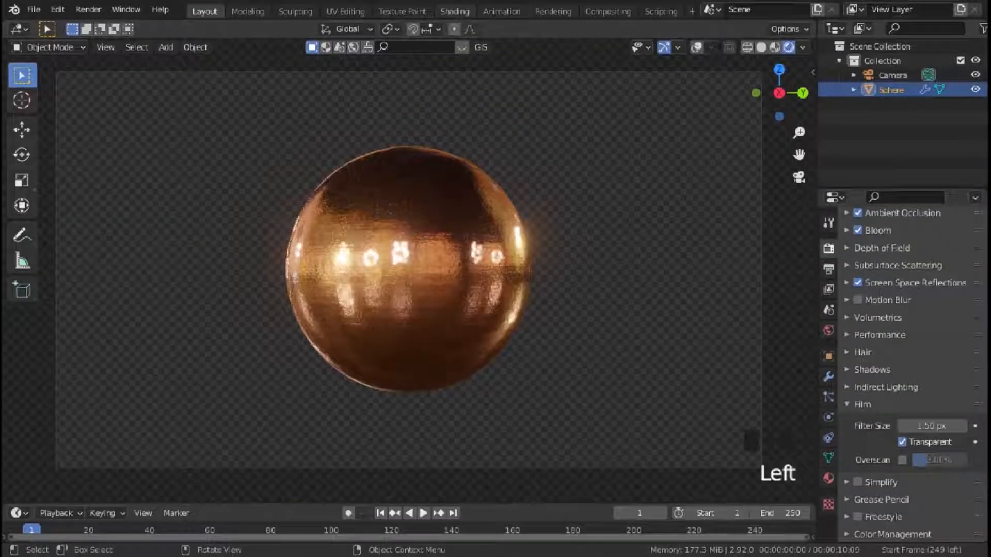
{"action": "left_click_drag", "start_coordinate": [465, 475], "coordinate": [432, 474]}
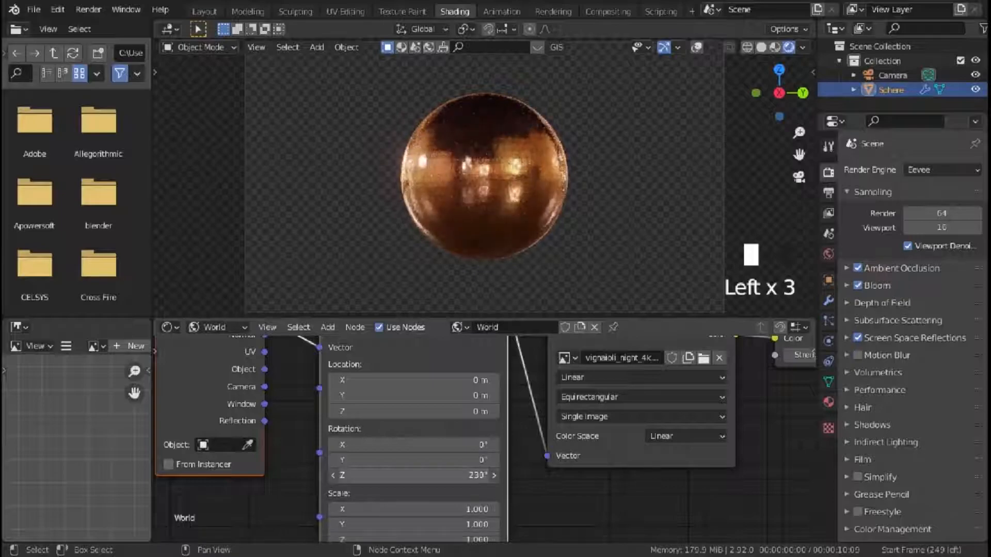
{"action": "left_click", "coordinate": [204, 11]}
{"action": "left_click", "coordinate": [455, 11]}
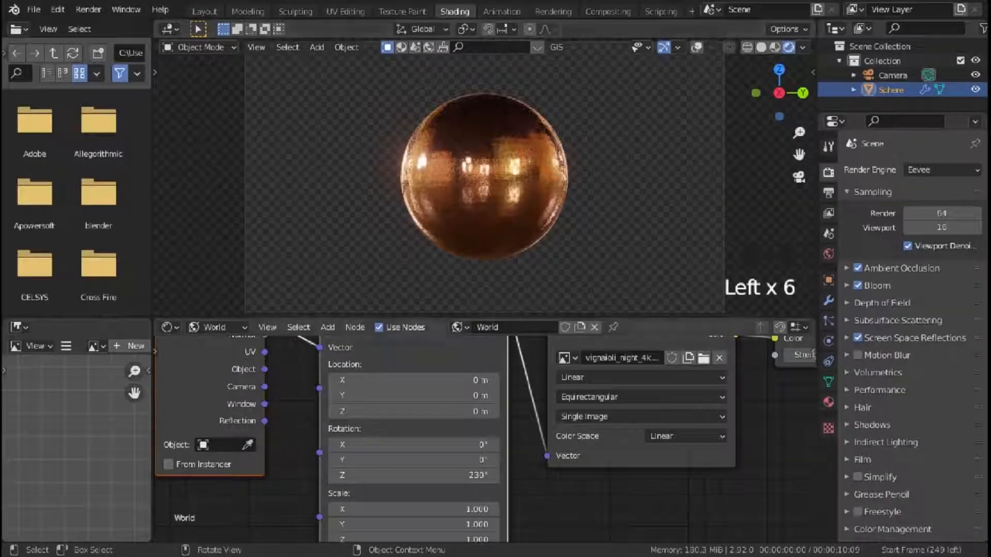
{"action": "left_click", "coordinate": [205, 11]}
{"action": "scroll", "coordinate": [911, 362], "scroll_direction": "up", "scroll_amount": 6}
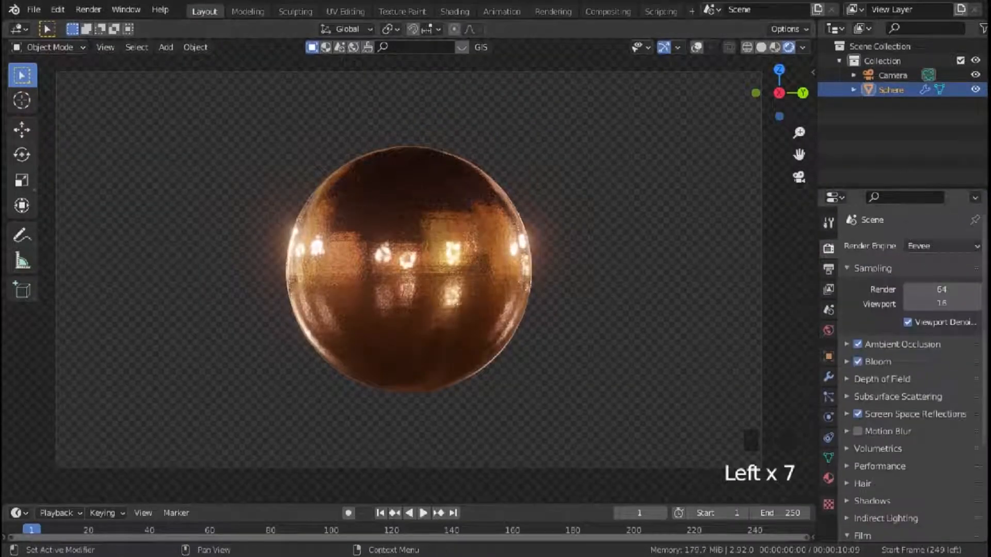
{"action": "left_click", "coordinate": [943, 246]}
{"action": "left_click", "coordinate": [929, 295]}
{"action": "key", "text": "ctrl+shift+q"}
{"action": "left_click", "coordinate": [943, 246]}
{"action": "left_click", "coordinate": [929, 265]}
Step: Return to the sphere's material nodes, set the roughness-driving Noise Texture's detail to 16 and try a scale of 50
{"action": "left_click", "coordinate": [455, 11]}
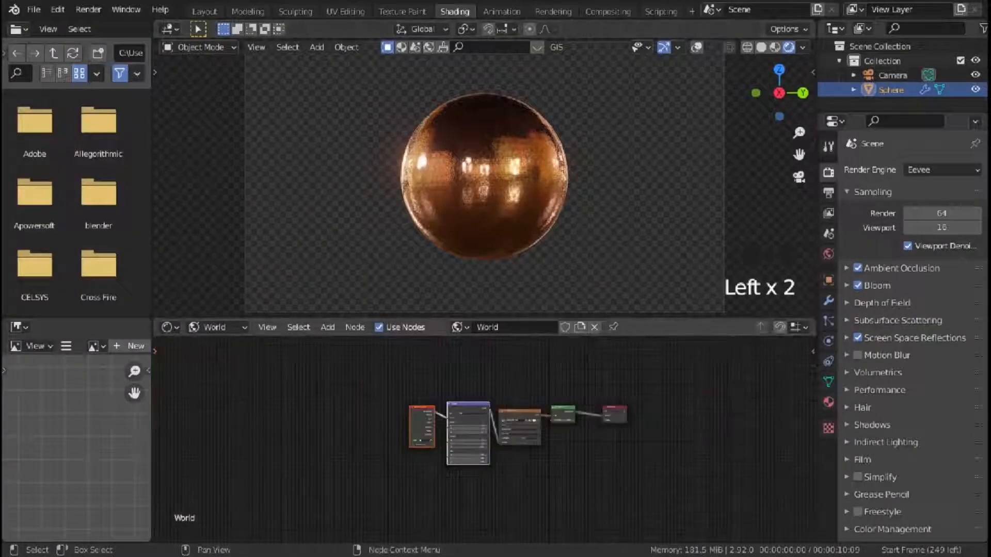
{"action": "left_click", "coordinate": [218, 344]}
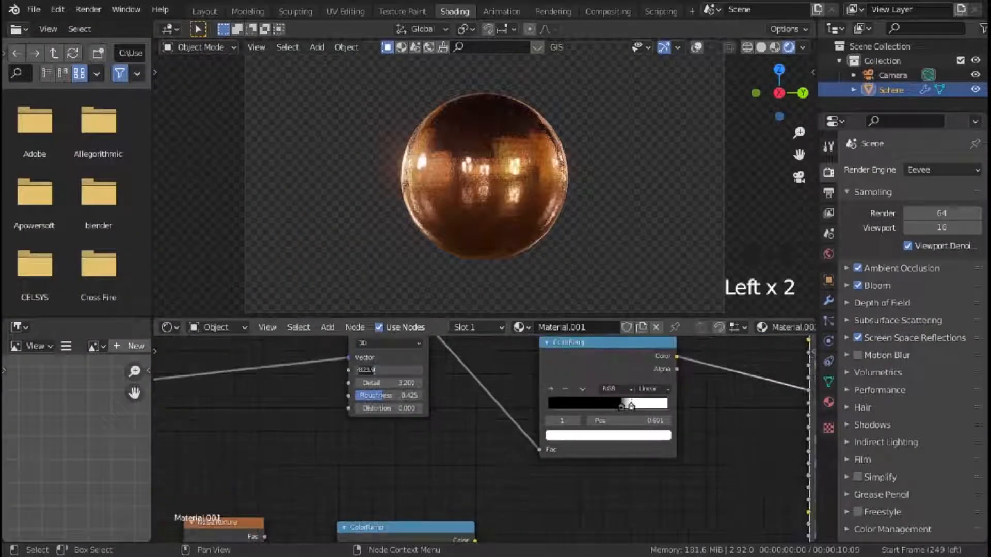
{"action": "scroll", "coordinate": [423, 356], "scroll_direction": "up", "scroll_amount": 2}
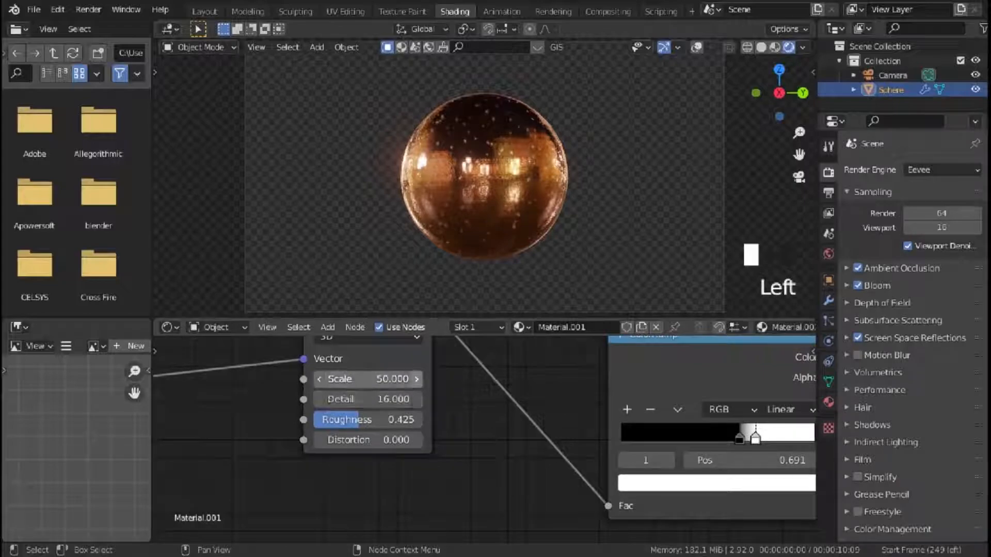
{"action": "scroll", "coordinate": [485, 439], "scroll_direction": "down", "scroll_amount": 5}
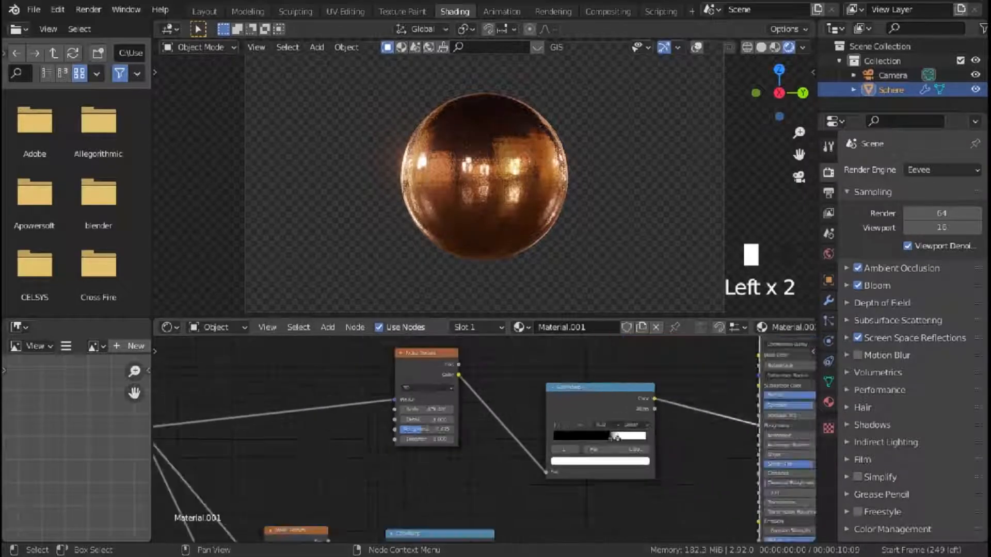
Step: Set the Wave Texture's scale to 58.6 and inspect the ridges on the sphere
{"action": "middle_click_drag", "start_coordinate": [372, 454], "coordinate": [567, 407]}
{"action": "middle_click_drag", "start_coordinate": [547, 495], "coordinate": [456, 410]}
{"action": "scroll", "coordinate": [456, 428], "scroll_direction": "up", "scroll_amount": 4}
{"action": "middle_click_drag", "start_coordinate": [454, 506], "coordinate": [455, 444]}
{"action": "left_click_drag", "start_coordinate": [450, 472], "coordinate": [459, 471]}
{"action": "scroll", "coordinate": [486, 175], "scroll_direction": "down", "scroll_amount": 2}
{"action": "key", "text": "KP_0"}
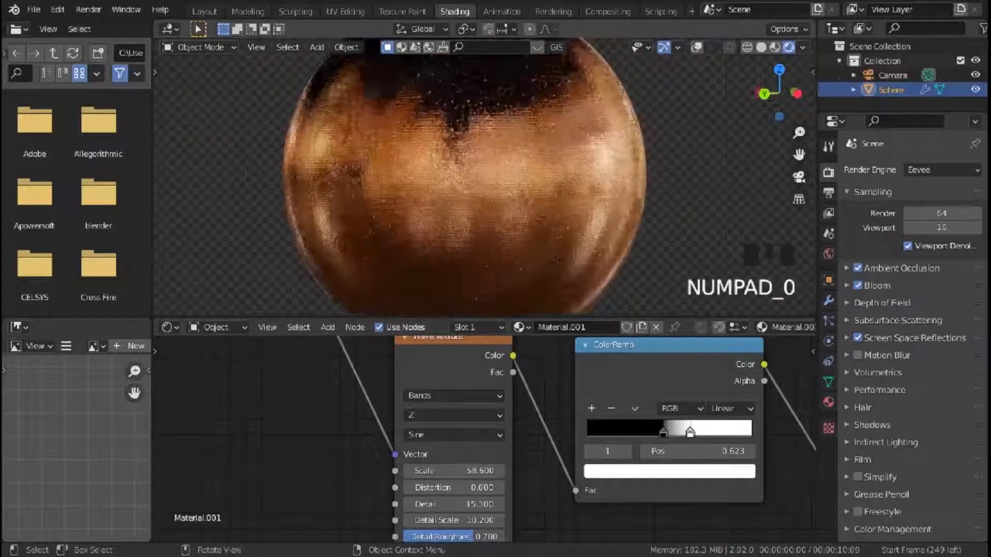
{"action": "scroll", "coordinate": [485, 175], "scroll_direction": "up", "scroll_amount": 2}
{"action": "scroll", "coordinate": [486, 176], "scroll_direction": "down", "scroll_amount": 4}
{"action": "middle_click_drag", "start_coordinate": [516, 175], "coordinate": [454, 176]}
{"action": "scroll", "coordinate": [516, 439], "scroll_direction": "down", "scroll_amount": 2}
Step: Set the first Bump node's strength to 0.008 and inspect the surface up close
{"action": "middle_click_drag", "start_coordinate": [738, 438], "coordinate": [340, 439]}
{"action": "scroll", "coordinate": [483, 437], "scroll_direction": "up", "scroll_amount": 4}
{"action": "scroll", "coordinate": [483, 436], "scroll_direction": "down", "scroll_amount": 2}
{"action": "scroll", "coordinate": [341, 439], "scroll_direction": "up", "scroll_amount": 5}
{"action": "left_click_drag", "start_coordinate": [496, 438], "coordinate": [490, 439], "text": "shift"}
{"action": "scroll", "coordinate": [485, 176], "scroll_direction": "up", "scroll_amount": 8}
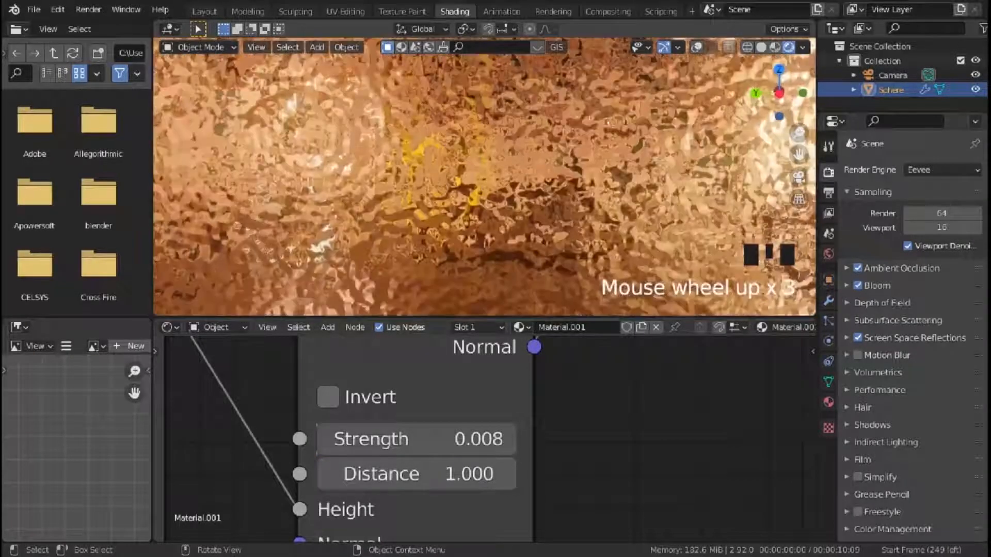
{"action": "scroll", "coordinate": [490, 206], "scroll_direction": "down", "scroll_amount": 7}
Step: Lower the strength of the second Bump node in the chain to 0.012 and raise it slightly again while checking the surface
{"action": "scroll", "coordinate": [493, 438], "scroll_direction": "down", "scroll_amount": 1}
{"action": "middle_click_drag", "start_coordinate": [493, 439], "coordinate": [401, 537]}
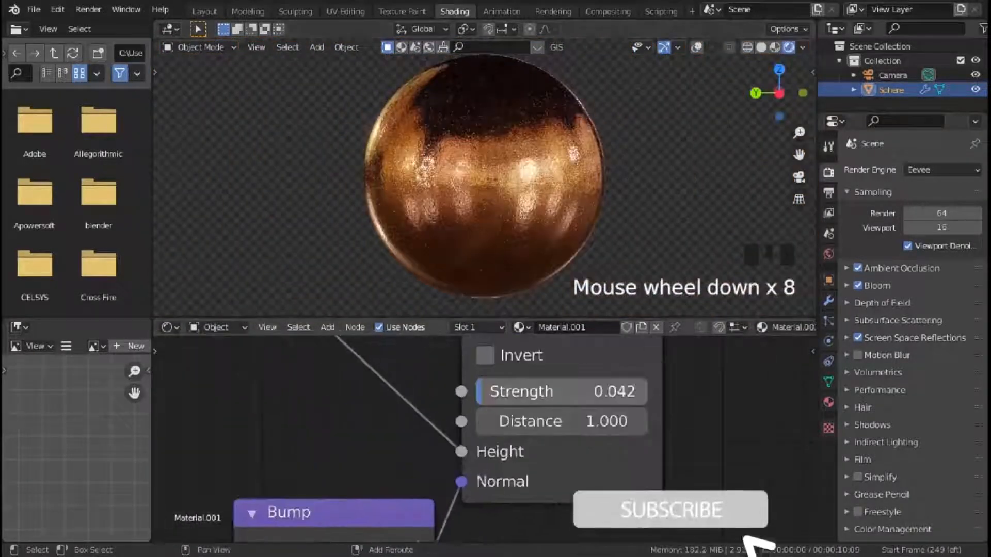
{"action": "left_click_drag", "start_coordinate": [563, 392], "coordinate": [511, 392], "text": "shift"}
{"action": "scroll", "coordinate": [485, 176], "scroll_direction": "up", "scroll_amount": 4}
{"action": "middle_click_drag", "start_coordinate": [485, 176], "coordinate": [665, 175]}
{"action": "scroll", "coordinate": [485, 175], "scroll_direction": "up", "scroll_amount": 2}
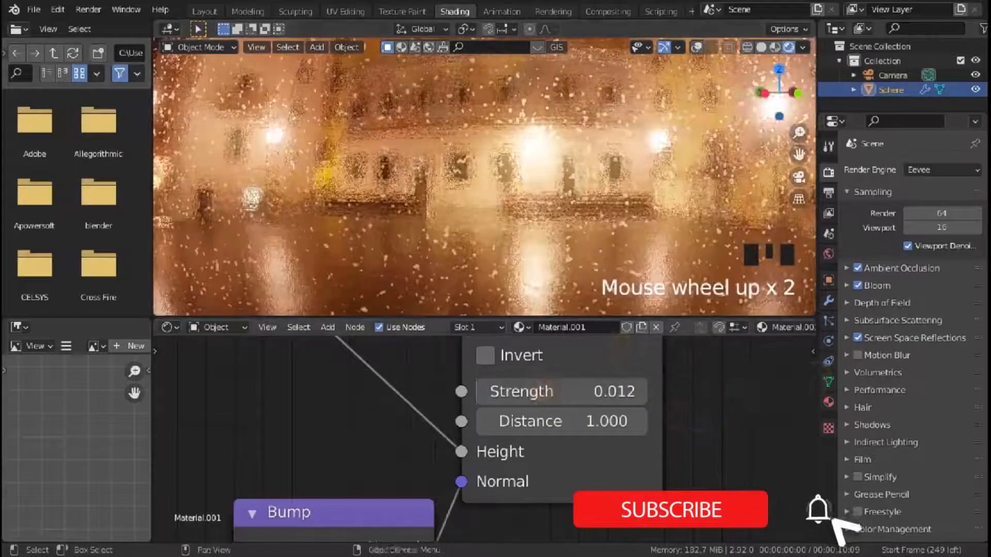
{"action": "left_click_drag", "start_coordinate": [517, 393], "coordinate": [547, 392], "text": "shift"}
{"action": "scroll", "coordinate": [486, 175], "scroll_direction": "down", "scroll_amount": 2}
{"action": "mouse_move", "coordinate": [485, 175]}
{"action": "middle_mouse_down"}
{"action": "mouse_move", "coordinate": [449, 166]}
{"action": "mouse_move", "coordinate": [496, 175]}
{"action": "middle_mouse_up"}
{"action": "scroll", "coordinate": [480, 175], "scroll_direction": "down", "scroll_amount": 2}
{"action": "scroll", "coordinate": [464, 444], "scroll_direction": "down", "scroll_amount": 6}
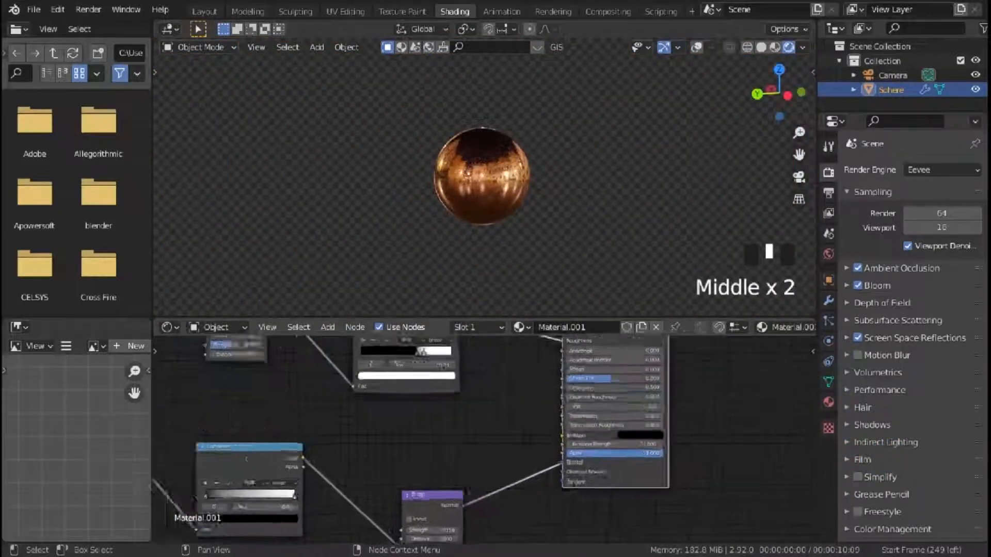
Step: Move the roughness ColorRamp's black stop to just above 0.5 and its white stop to 0.664
{"action": "scroll", "coordinate": [419, 391], "scroll_direction": "up", "scroll_amount": 6}
{"action": "middle_click_drag", "start_coordinate": [419, 390], "coordinate": [491, 509]}
{"action": "left_click_drag", "start_coordinate": [500, 400], "coordinate": [460, 400]}
{"action": "scroll", "coordinate": [482, 175], "scroll_direction": "up", "scroll_amount": 5}
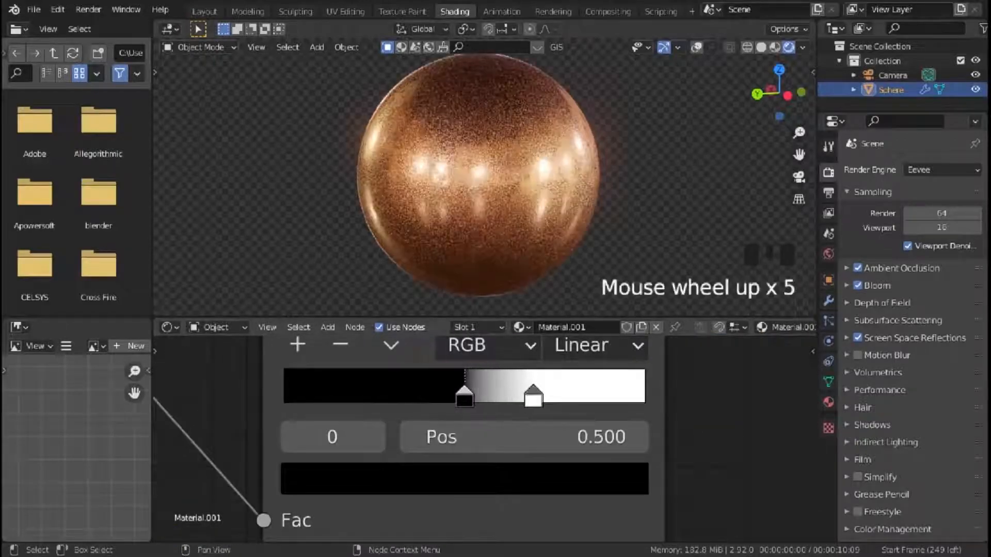
{"action": "mouse_move", "coordinate": [533, 397]}
{"action": "left_mouse_down"}
{"action": "mouse_move", "coordinate": [489, 398]}
{"action": "mouse_move", "coordinate": [645, 398]}
{"action": "mouse_move", "coordinate": [526, 397]}
{"action": "left_mouse_up"}
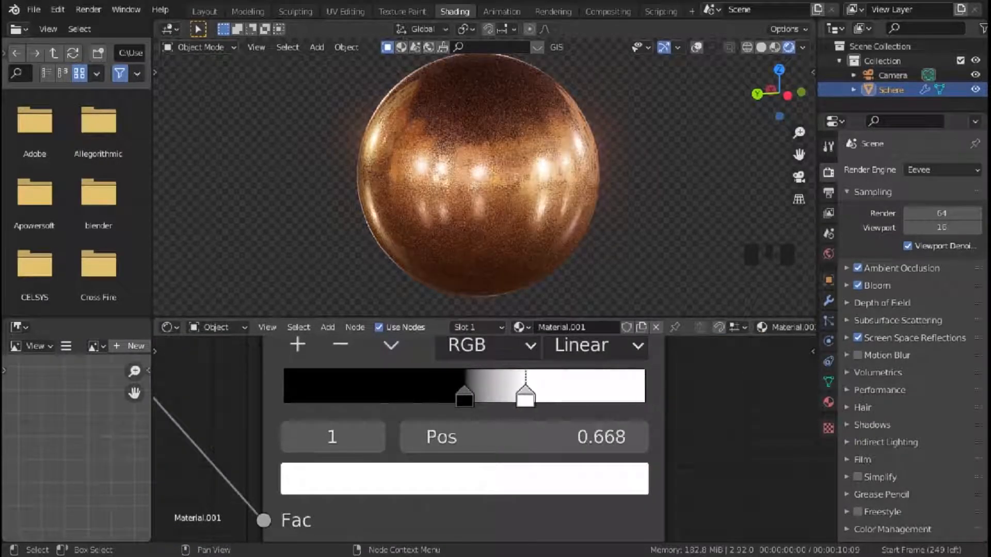
{"action": "left_click_drag", "start_coordinate": [465, 398], "coordinate": [471, 397]}
{"action": "left_click_drag", "start_coordinate": [537, 398], "coordinate": [523, 397]}
{"action": "scroll", "coordinate": [479, 175], "scroll_direction": "down", "scroll_amount": 2}
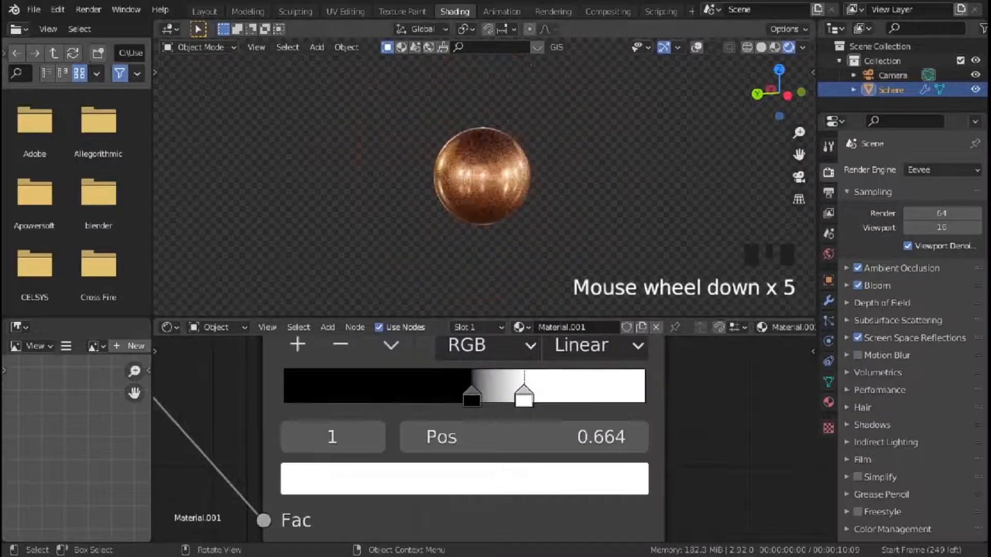
Step: Set the roughness-driving Noise Texture's scale to 1000 and review the sphere in the Layout workspace with the camera closer
{"action": "scroll", "coordinate": [485, 439], "scroll_direction": "down", "scroll_amount": 11}
{"action": "middle_click_drag", "start_coordinate": [330, 413], "coordinate": [552, 454]}
{"action": "scroll", "coordinate": [413, 413], "scroll_direction": "up", "scroll_amount": 6}
{"action": "left_click_drag", "start_coordinate": [408, 401], "coordinate": [356, 402]}
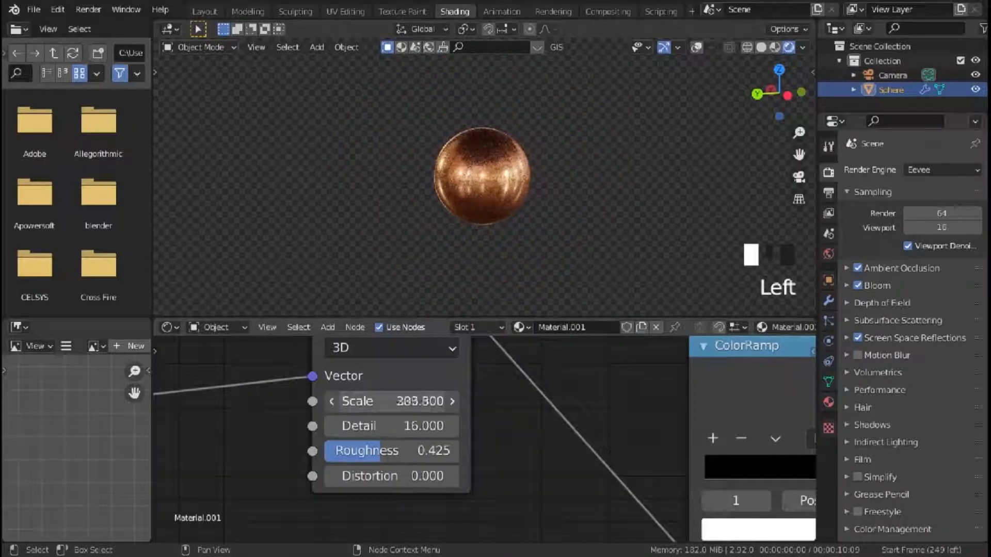
{"action": "scroll", "coordinate": [247, 12], "scroll_direction": "up", "scroll_amount": 3}
{"action": "left_click", "coordinate": [204, 11]}
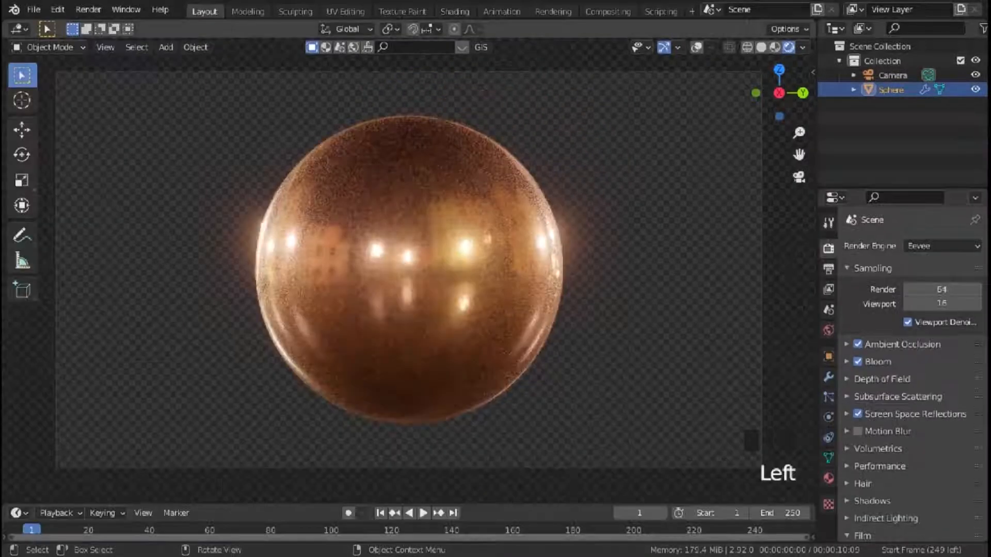
{"action": "scroll", "coordinate": [408, 269], "scroll_direction": "down", "scroll_amount": 13}
{"action": "scroll", "coordinate": [408, 269], "scroll_direction": "up", "scroll_amount": 5}
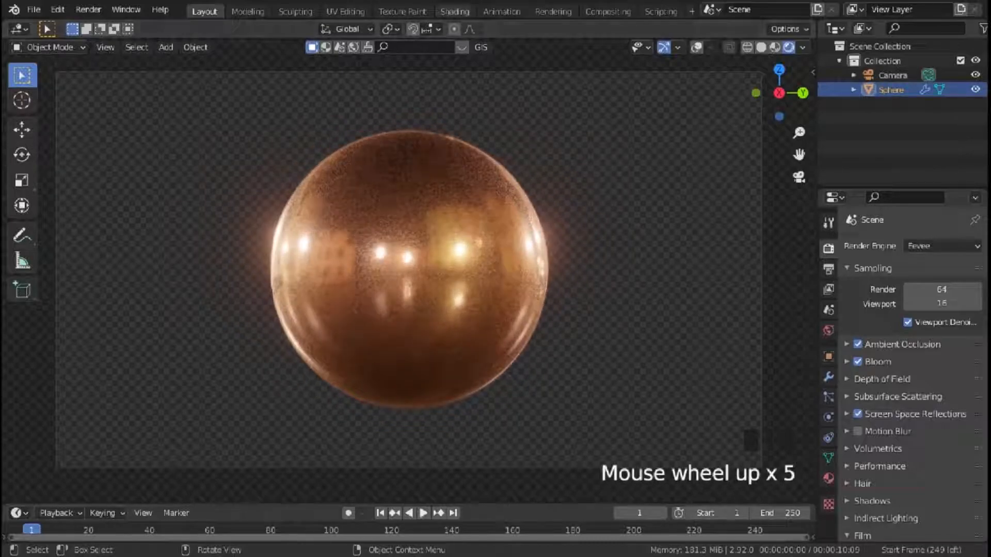
Step: Select the camera and compare the view with depth of field off and on
{"action": "left_click", "coordinate": [882, 60]}
{"action": "left_click", "coordinate": [893, 76]}
{"action": "left_click", "coordinate": [828, 417]}
{"action": "left_click", "coordinate": [858, 426]}
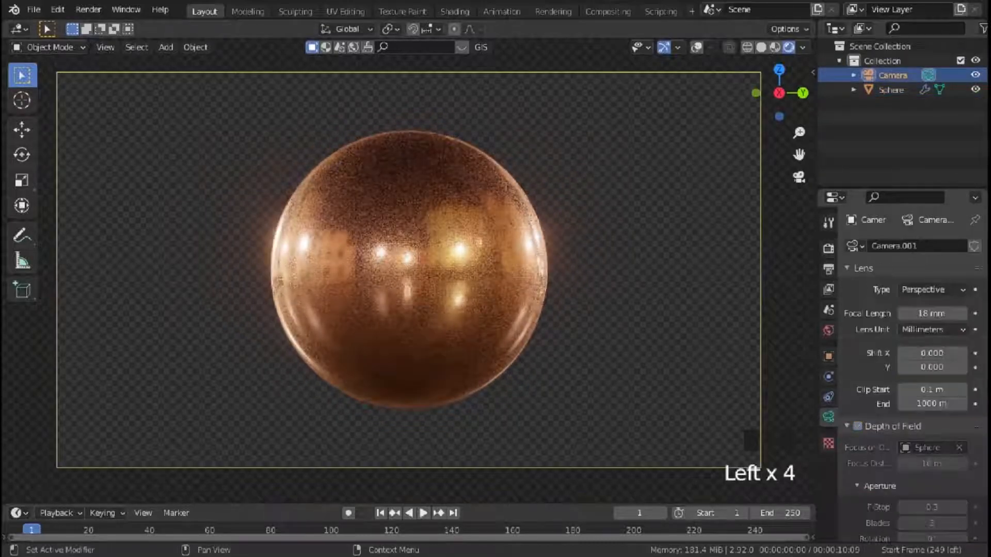
{"action": "left_click", "coordinate": [858, 427]}
{"action": "left_click", "coordinate": [858, 426]}
{"action": "left_click", "coordinate": [858, 427]}
Step: Select the sphere in the Shading workspace and shift its Base Color to hue 0.032 and saturation 0.816
{"action": "left_click", "coordinate": [455, 11]}
{"action": "left_click", "coordinate": [891, 90]}
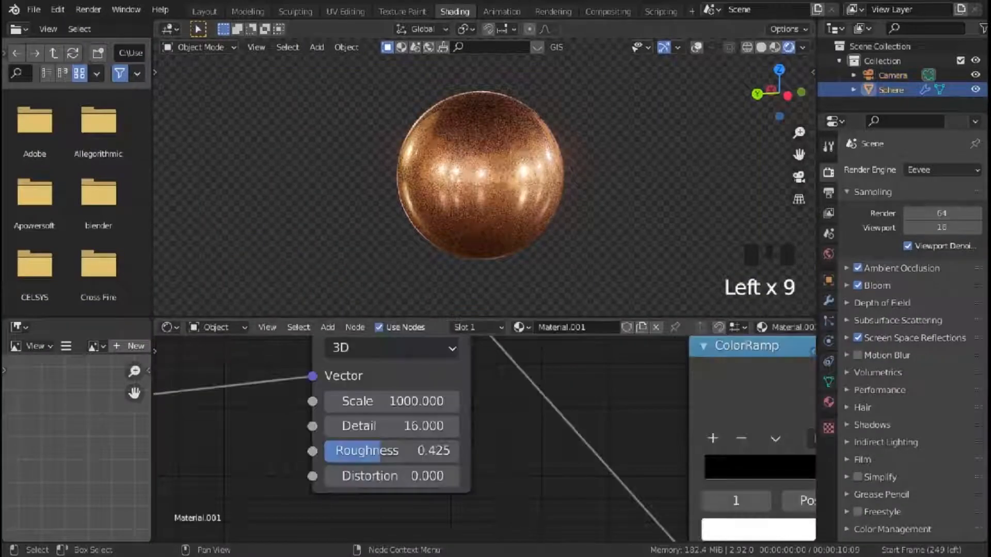
{"action": "left_click", "coordinate": [604, 351]}
{"action": "left_click_drag", "start_coordinate": [618, 225], "coordinate": [623, 228]}
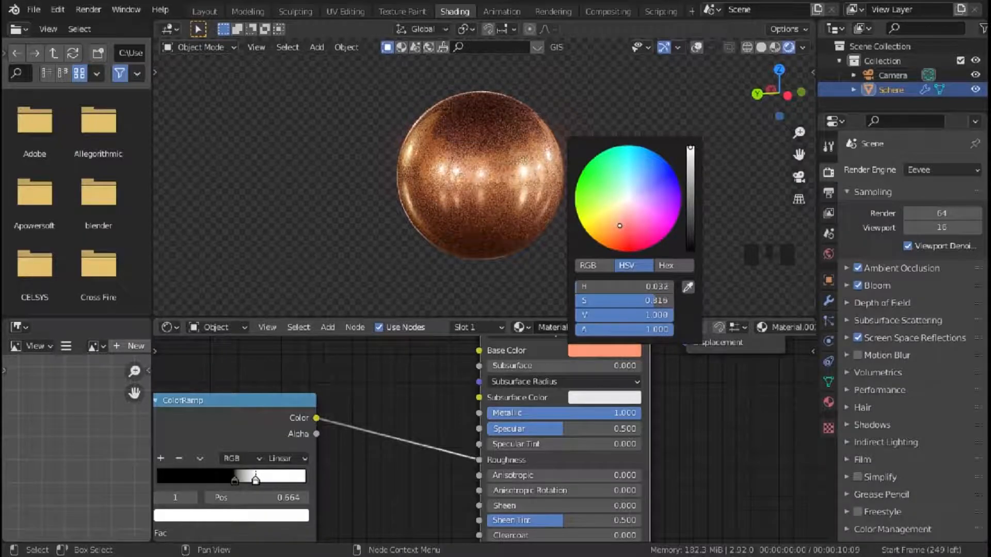
Step: Examine the copper sphere's highlights and surface grain from a free angle and through the camera
{"action": "middle_click_drag", "start_coordinate": [560, 206], "coordinate": [542, 197]}
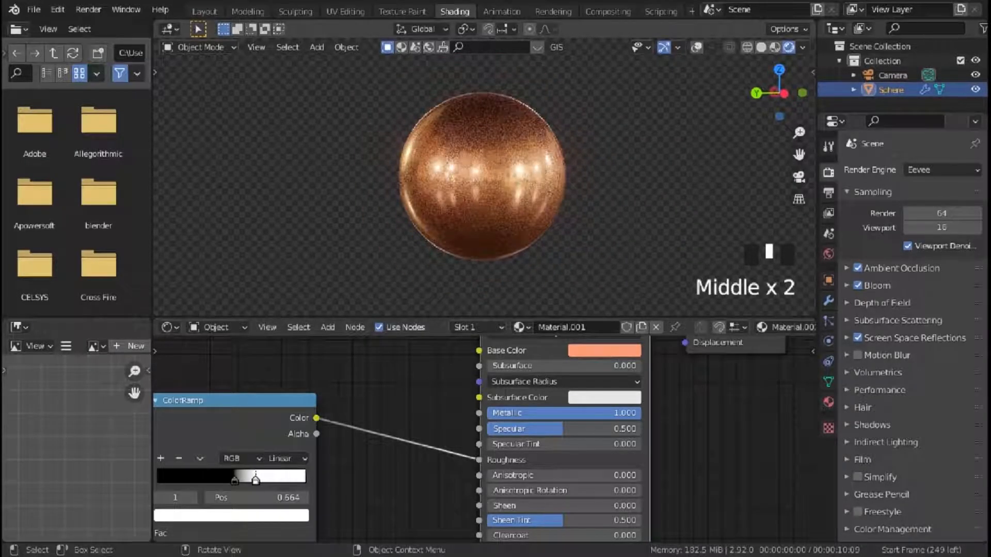
{"action": "key", "text": "KP_0"}
{"action": "scroll", "coordinate": [485, 176], "scroll_direction": "down", "scroll_amount": 4}
{"action": "scroll", "coordinate": [485, 176], "scroll_direction": "up", "scroll_amount": 3}
{"action": "scroll", "coordinate": [485, 175], "scroll_direction": "down", "scroll_amount": 2}
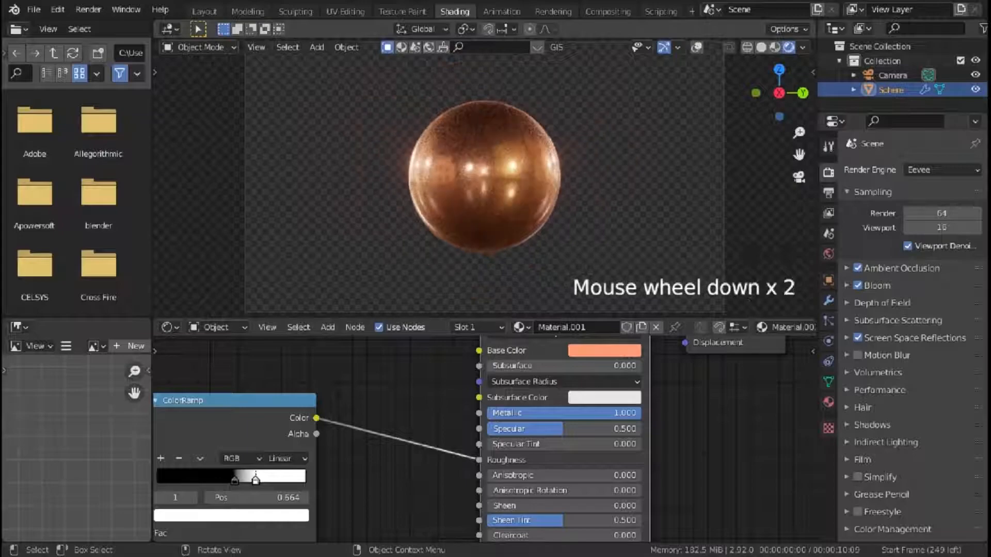
{"action": "key", "text": "KP_0"}
{"action": "scroll", "coordinate": [485, 176], "scroll_direction": "down", "scroll_amount": 2}
{"action": "scroll", "coordinate": [486, 175], "scroll_direction": "down", "scroll_amount": 2}
{"action": "key", "text": "Home"}
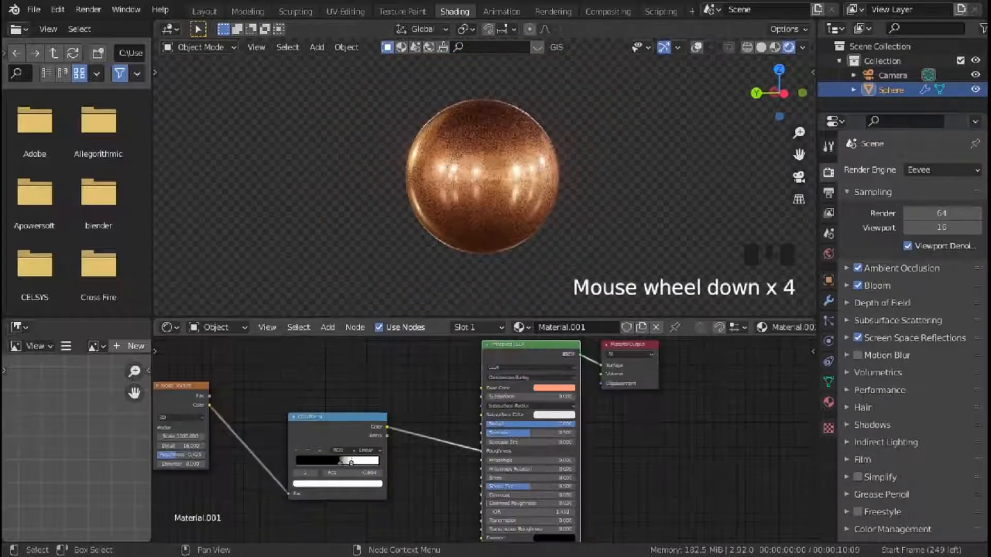
Step: Try a Metallic value of 0.495 on the Principled BSDF, then restore it to 1.000
{"action": "scroll", "coordinate": [558, 413], "scroll_direction": "up", "scroll_amount": 8}
{"action": "left_click_drag", "start_coordinate": [609, 412], "coordinate": [542, 411]}
{"action": "middle_click_drag", "start_coordinate": [486, 176], "coordinate": [506, 175]}
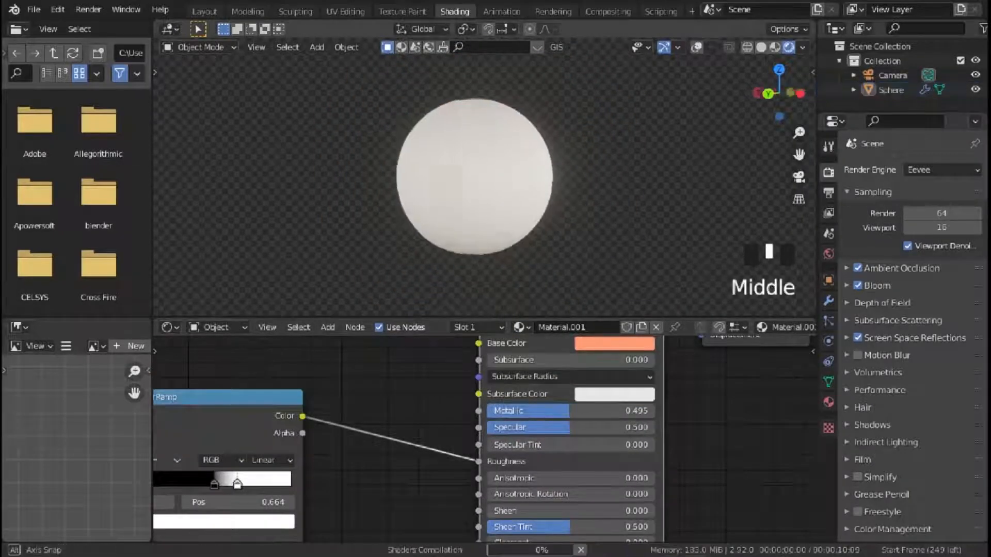
{"action": "scroll", "coordinate": [485, 175], "scroll_direction": "down", "scroll_amount": 2}
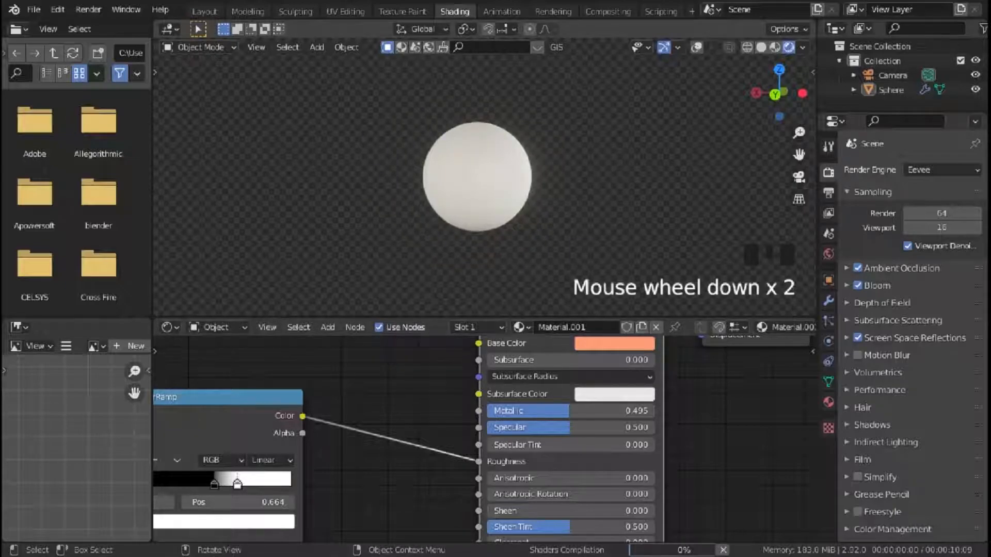
{"action": "scroll", "coordinate": [485, 175], "scroll_direction": "up", "scroll_amount": 1}
{"action": "left_click_drag", "start_coordinate": [573, 411], "coordinate": [660, 411]}
Step: Move the roughness Noise Texture node closer to its ColorRamp
{"action": "scroll", "coordinate": [568, 413], "scroll_direction": "down", "scroll_amount": 8}
{"action": "left_click_drag", "start_coordinate": [196, 382], "coordinate": [218, 412]}
{"action": "key", "text": "shift+a"}
{"action": "left_click", "coordinate": [380, 381]}
{"action": "type", "text": "mi"}
{"action": "left_click", "coordinate": [395, 401]}
{"action": "key", "text": "Escape"}
Step: Insert a Mix color node between the roughness ColorRamp and the Principled BSDF's Roughness input
{"action": "key", "text": "shift+a"}
{"action": "left_click", "coordinate": [426, 381]}
{"action": "type", "text": "no"}
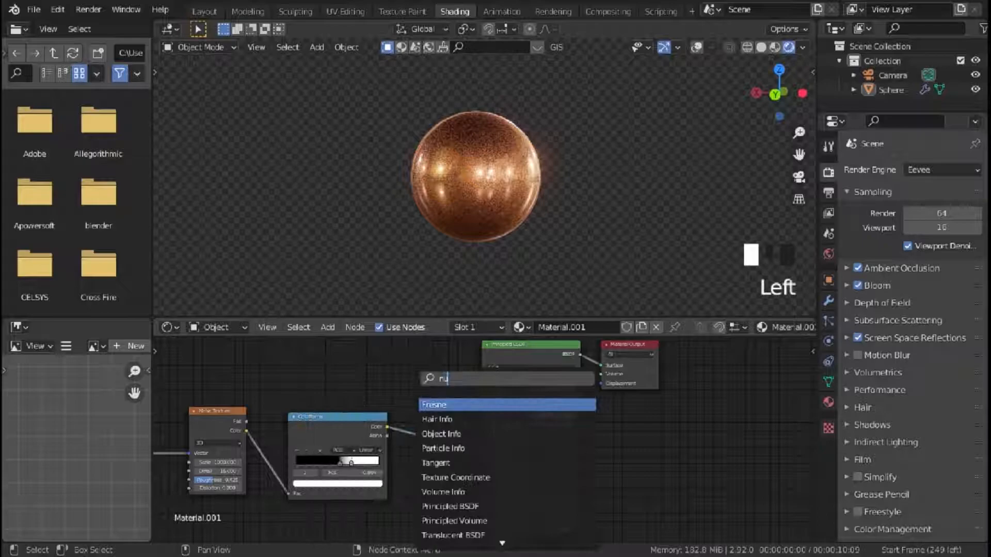
{"action": "left_click", "coordinate": [439, 405]}
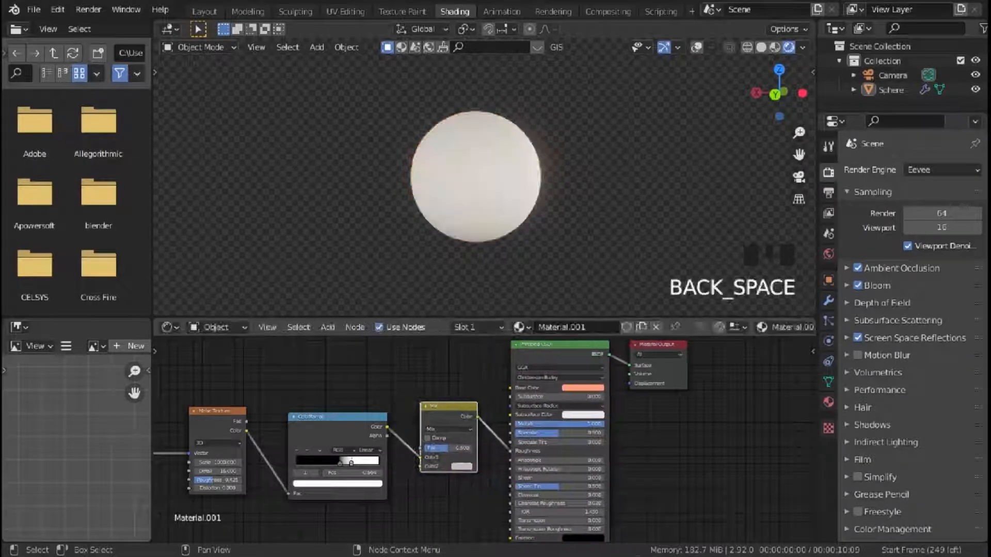
{"action": "scroll", "coordinate": [485, 439], "scroll_direction": "down", "scroll_amount": 3}
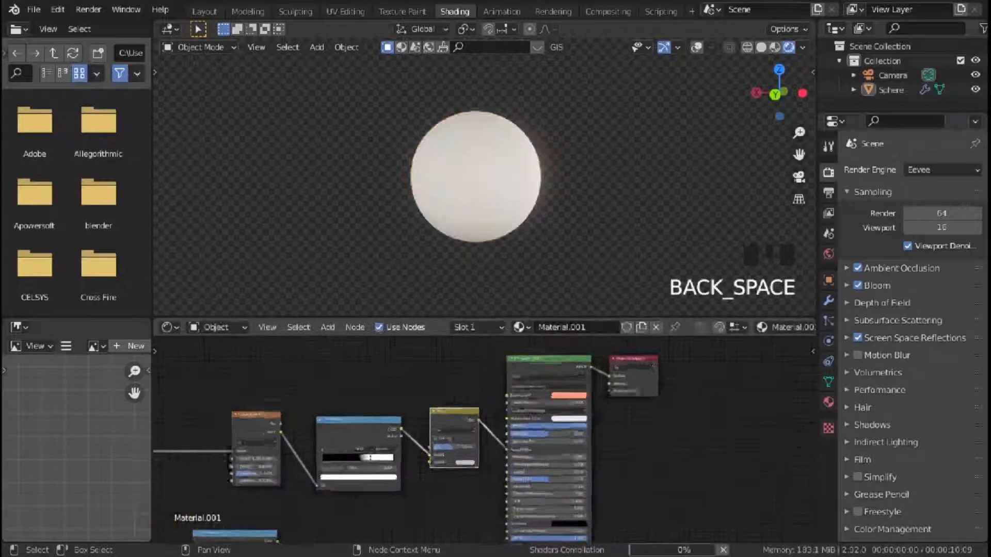
Step: Try to duplicate the roughness Noise Texture node beside its ColorRamp
{"action": "left_click", "coordinate": [402, 400]}
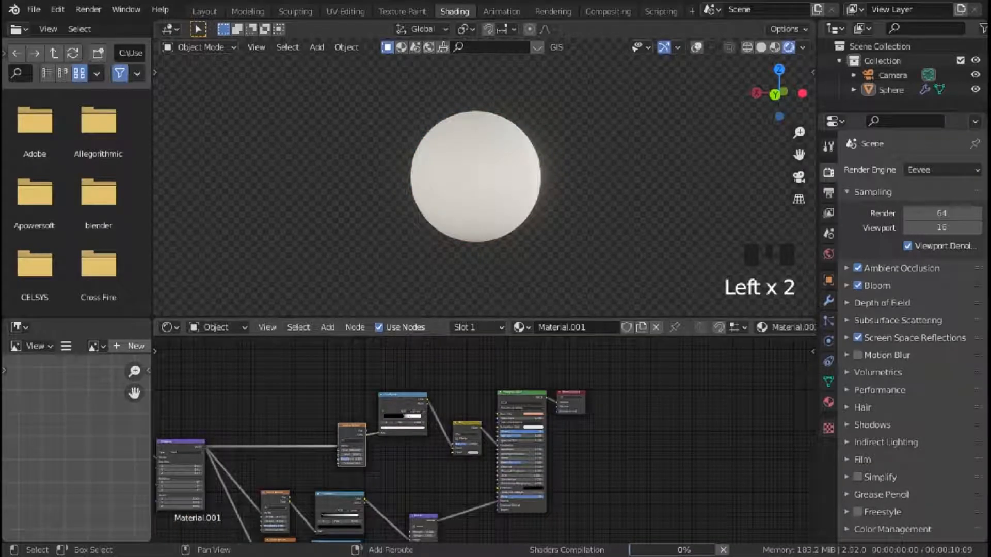
{"action": "key", "text": "shift+d"}
{"action": "left_click", "coordinate": [410, 460]}
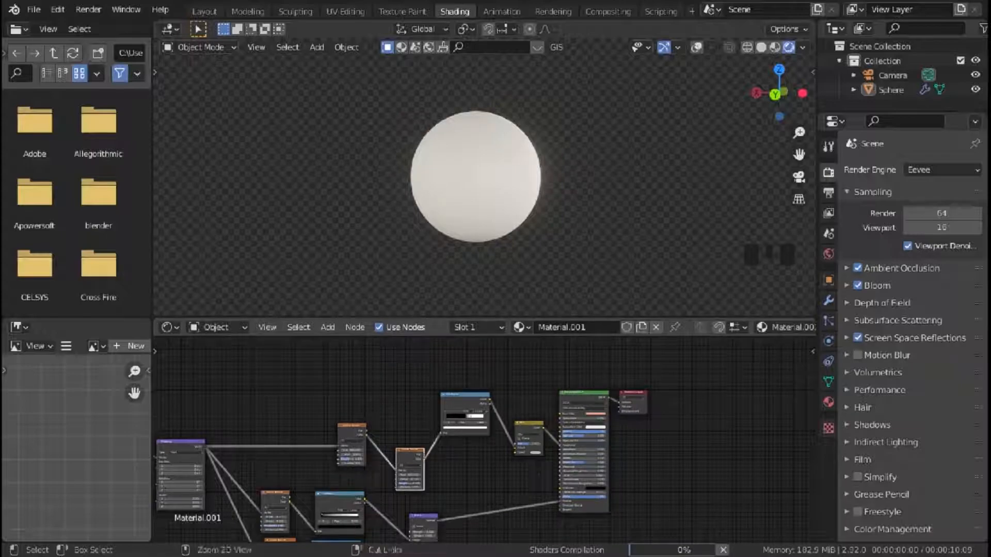
{"action": "key", "text": "ctrl+z"}
{"action": "scroll", "coordinate": [485, 441], "scroll_direction": "up", "scroll_amount": 7}
{"action": "scroll", "coordinate": [486, 439], "scroll_direction": "down", "scroll_amount": 10}
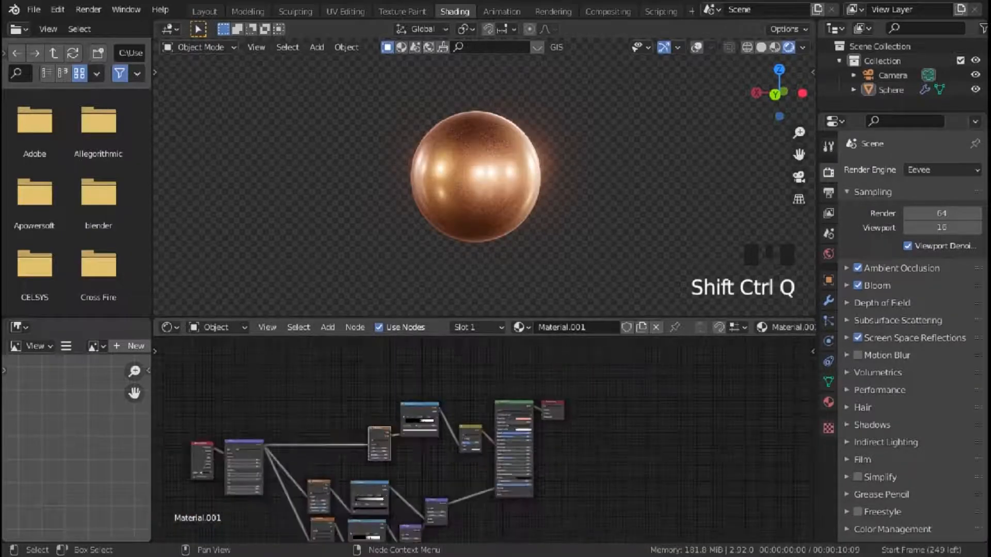
Step: Duplicate the roughness Noise Texture below its ColorRamp and connect the copy's Color output to the Mix node's Color2
{"action": "scroll", "coordinate": [483, 439], "scroll_direction": "up", "scroll_amount": 6}
{"action": "key", "text": "shift+d"}
{"action": "left_click", "coordinate": [385, 467]}
{"action": "scroll", "coordinate": [485, 440], "scroll_direction": "up", "scroll_amount": 7}
{"action": "left_click_drag", "start_coordinate": [343, 472], "coordinate": [415, 469]}
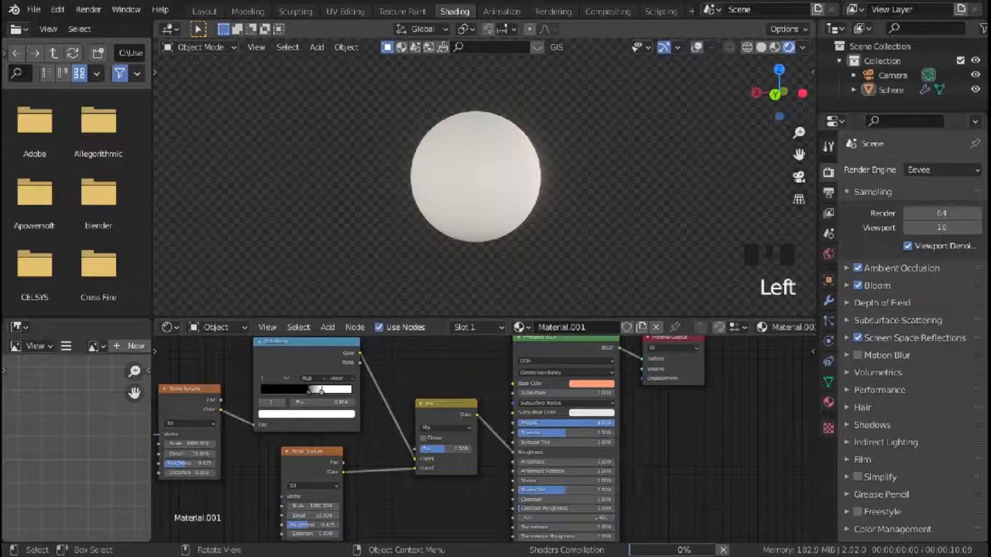
Step: Preview the duplicated Noise Texture on the sphere and set its scale to 5
{"action": "left_click", "coordinate": [311, 459]}
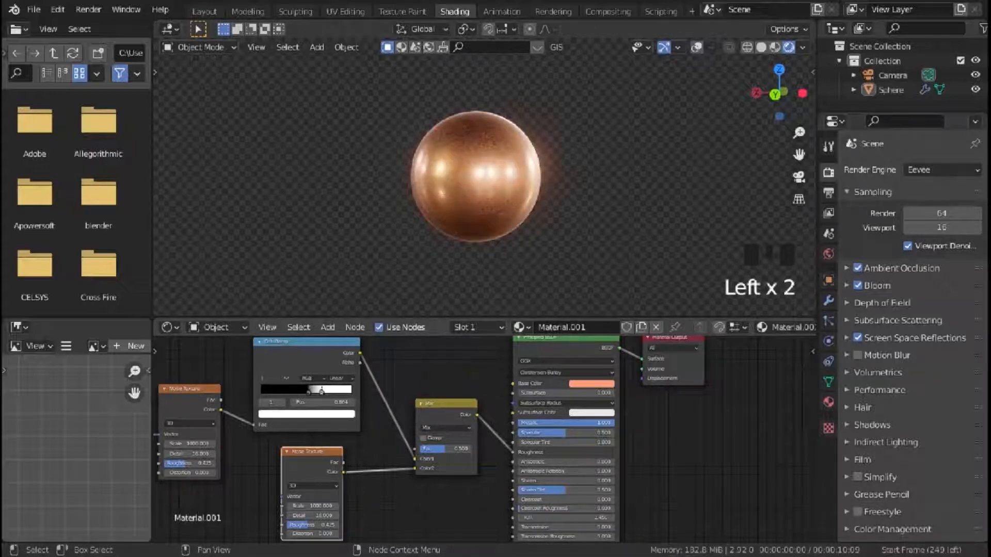
{"action": "left_click", "coordinate": [311, 459], "text": "ctrl+shift"}
{"action": "middle_click_drag", "start_coordinate": [310, 459], "coordinate": [490, 399]}
{"action": "scroll", "coordinate": [491, 393], "scroll_direction": "up", "scroll_amount": 1}
{"action": "scroll", "coordinate": [486, 176], "scroll_direction": "up", "scroll_amount": 6}
{"action": "left_click", "coordinate": [495, 450]}
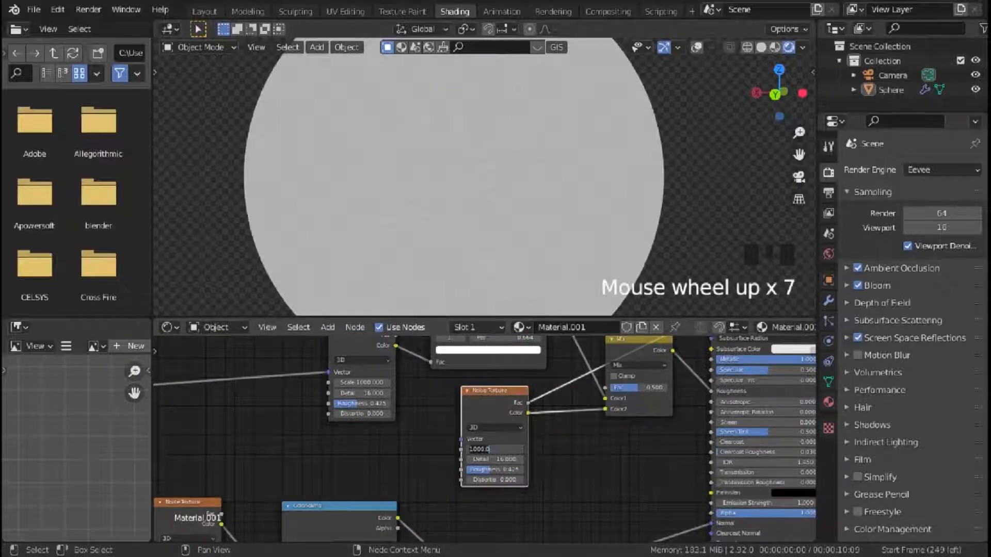
{"action": "type", "text": "5"}
{"action": "key", "text": "Return"}
Step: Feed the second Noise Texture into a duplicate of the roughness ColorRamp, with noise detail 1.1 and roughness 1
{"action": "left_click_drag", "start_coordinate": [490, 413], "coordinate": [405, 419]}
{"action": "scroll", "coordinate": [405, 419], "scroll_direction": "down", "scroll_amount": 4}
{"action": "left_click", "coordinate": [485, 383]}
{"action": "key", "text": "shift+d"}
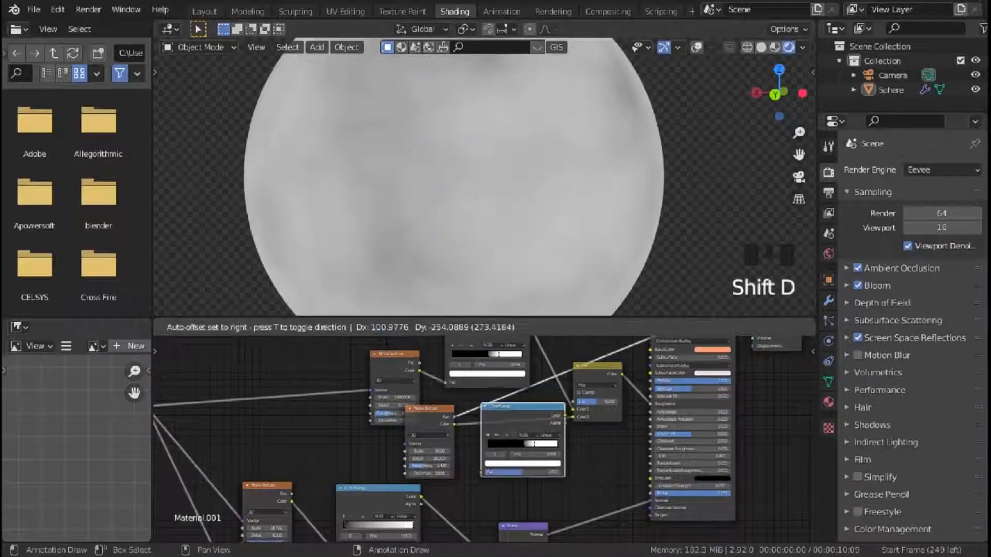
{"action": "left_click", "coordinate": [522, 469]}
{"action": "scroll", "coordinate": [483, 438], "scroll_direction": "up", "scroll_amount": 3}
{"action": "left_click_drag", "start_coordinate": [393, 473], "coordinate": [434, 485]}
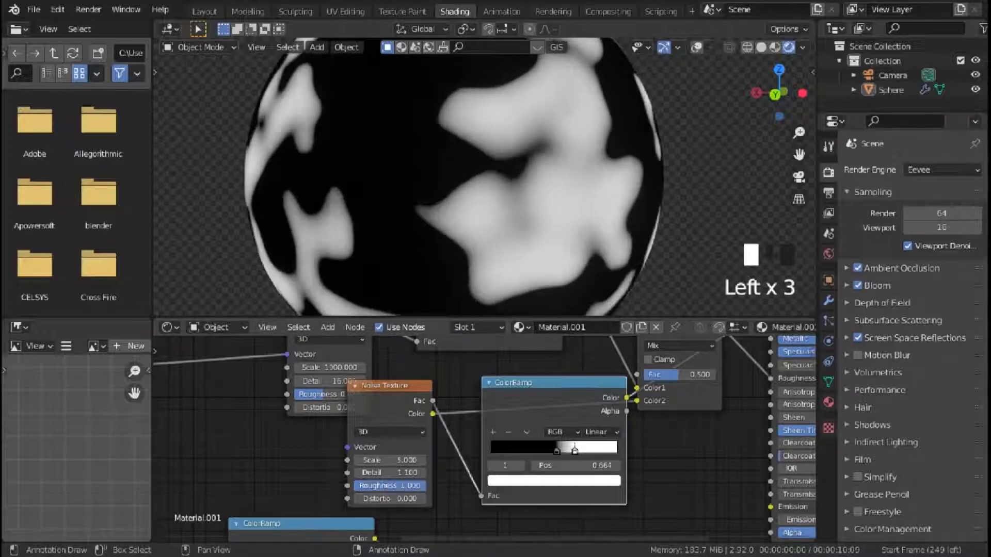
Step: Set the second Noise Texture's scale to 4.1 and check the mask through the camera
{"action": "scroll", "coordinate": [480, 206], "scroll_direction": "down", "scroll_amount": 5}
{"action": "middle_click_drag", "start_coordinate": [480, 206], "coordinate": [532, 208]}
{"action": "scroll", "coordinate": [516, 208], "scroll_direction": "up", "scroll_amount": 8}
{"action": "mouse_move", "coordinate": [390, 460]}
{"action": "left_mouse_down"}
{"action": "mouse_move", "coordinate": [417, 460]}
{"action": "mouse_move", "coordinate": [385, 460]}
{"action": "left_mouse_up"}
{"action": "scroll", "coordinate": [377, 109], "scroll_direction": "down", "scroll_amount": 2}
{"action": "middle_click_drag", "start_coordinate": [372, 103], "coordinate": [394, 97]}
{"action": "key", "text": "KP_0"}
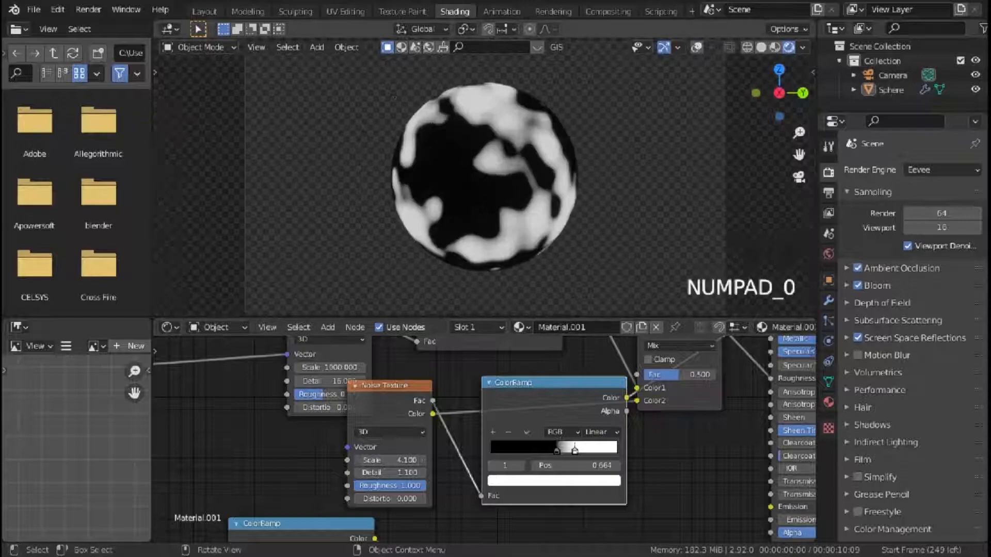
Step: Set the second Noise Texture's roughness to 0.808 and scale to 4.6, and adjust its detail
{"action": "key", "text": "KP_0"}
{"action": "key", "text": "KP_0"}
{"action": "left_click_drag", "start_coordinate": [403, 486], "coordinate": [389, 485]}
{"action": "left_click_drag", "start_coordinate": [397, 473], "coordinate": [398, 460]}
Step: Reconnect the Principled BSDF to the Material Output without the viewer node, and link the second ColorRamp to the Mix node's Color2
{"action": "scroll", "coordinate": [249, 481], "scroll_direction": "down", "scroll_amount": 9}
{"action": "middle_click_drag", "start_coordinate": [249, 481], "coordinate": [238, 483]}
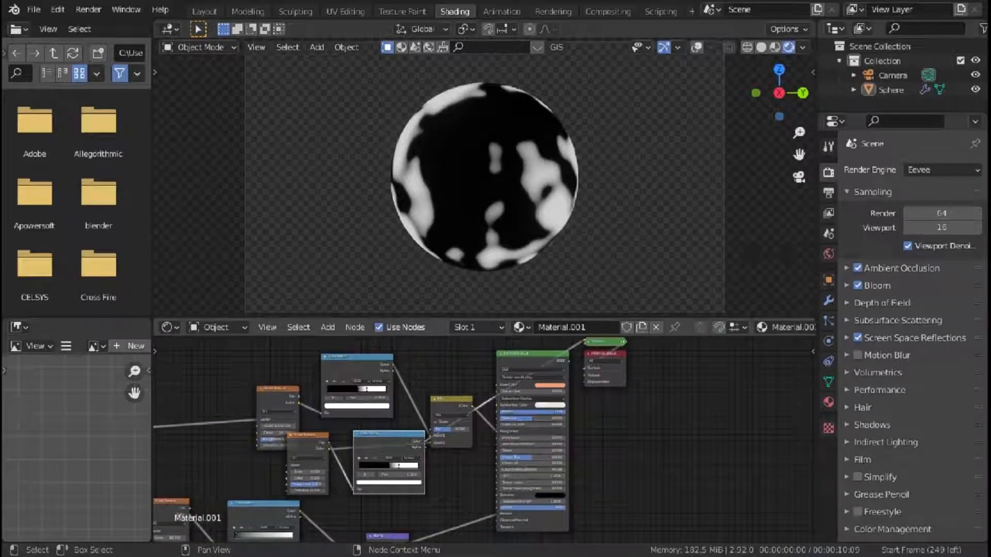
{"action": "left_click_drag", "start_coordinate": [569, 362], "coordinate": [585, 368]}
{"action": "left_click", "coordinate": [605, 341]}
{"action": "left_click_drag", "start_coordinate": [385, 441], "coordinate": [390, 455]}
{"action": "left_click_drag", "start_coordinate": [359, 503], "coordinate": [345, 503]}
{"action": "left_click_drag", "start_coordinate": [384, 454], "coordinate": [382, 445]}
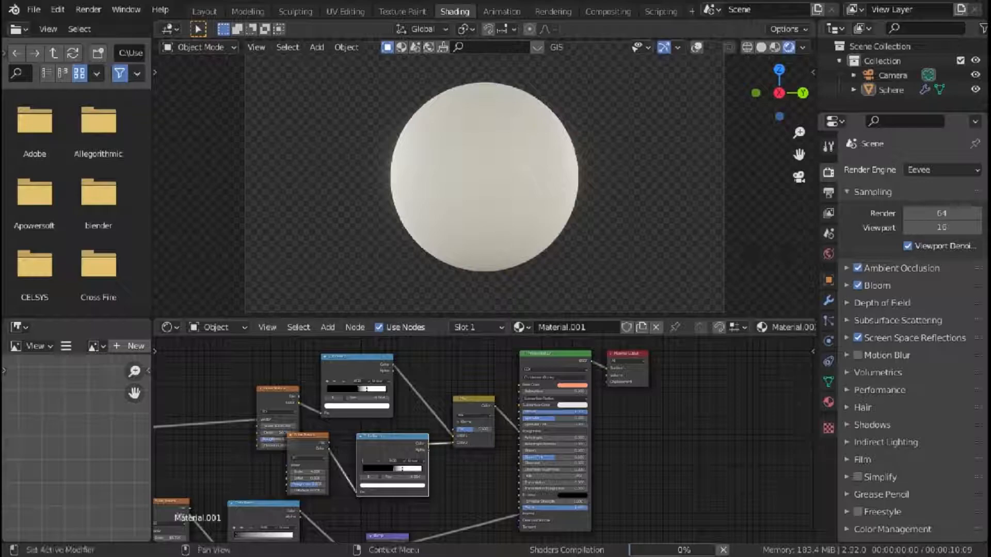
Step: Move the second roughness ColorRamp's black stop to 0.395
{"action": "scroll", "coordinate": [482, 439], "scroll_direction": "up", "scroll_amount": 8}
{"action": "middle_click_drag", "start_coordinate": [393, 494], "coordinate": [432, 462]}
{"action": "scroll", "coordinate": [432, 461], "scroll_direction": "up", "scroll_amount": 4}
{"action": "left_click_drag", "start_coordinate": [380, 460], "coordinate": [342, 459]}
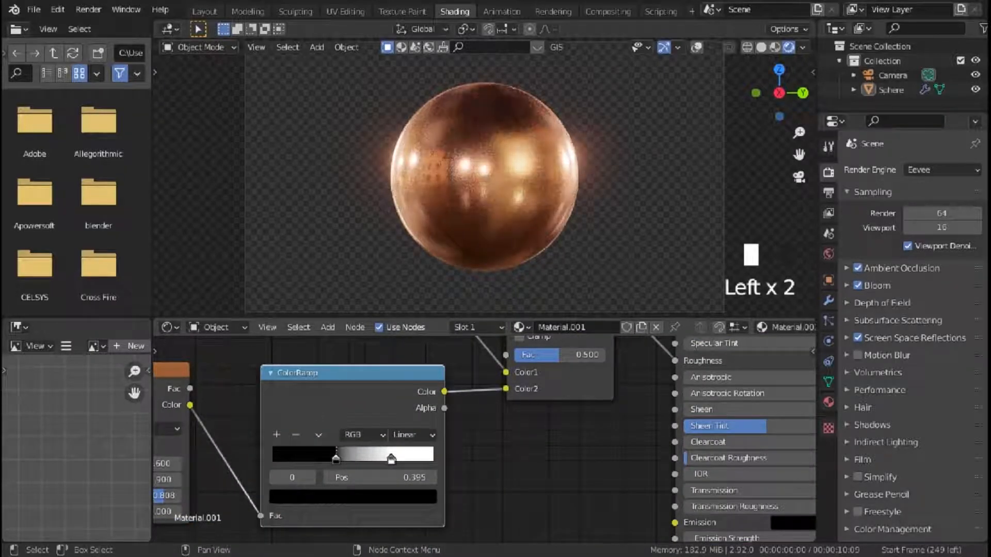
Step: Connect the Mapping node's Vector output to the second roughness Noise Texture's Vector input
{"action": "scroll", "coordinate": [484, 178], "scroll_direction": "down", "scroll_amount": 3}
{"action": "scroll", "coordinate": [484, 178], "scroll_direction": "up", "scroll_amount": 1}
{"action": "scroll", "coordinate": [485, 439], "scroll_direction": "down", "scroll_amount": 18}
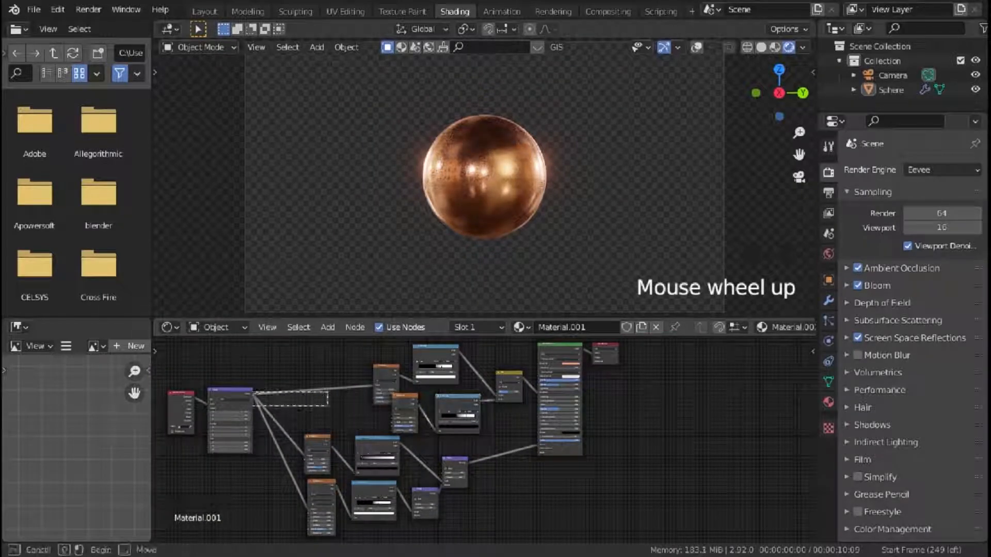
{"action": "left_click", "coordinate": [468, 463]}
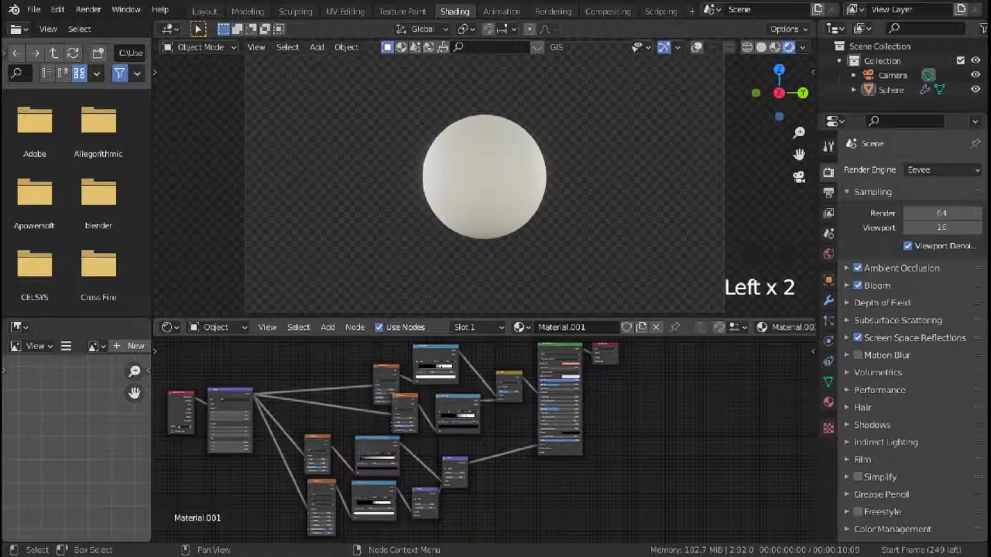
Step: Review the sphere in the Layout workspace and return to the Shading workspace
{"action": "scroll", "coordinate": [484, 178], "scroll_direction": "up", "scroll_amount": 2}
{"action": "scroll", "coordinate": [484, 178], "scroll_direction": "down", "scroll_amount": 2}
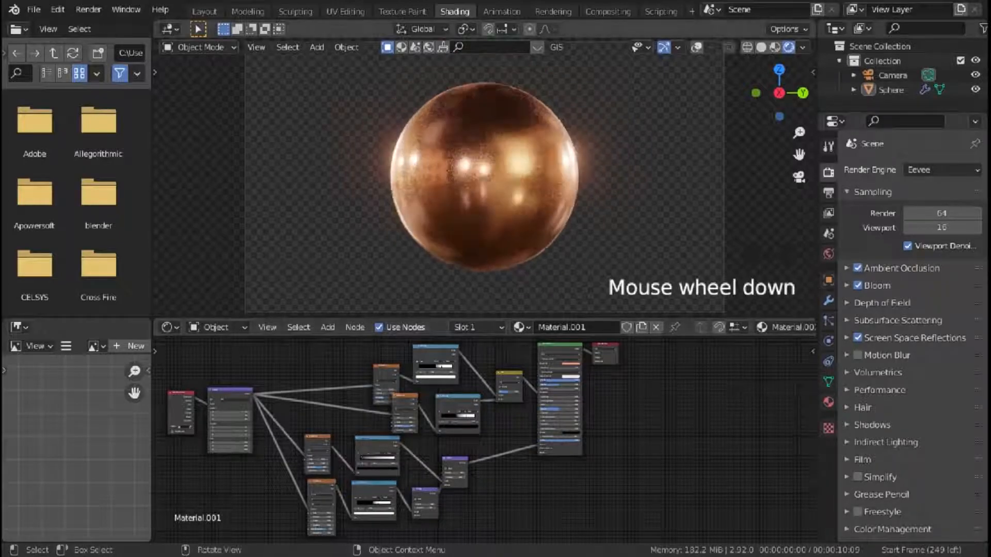
{"action": "left_click", "coordinate": [205, 11]}
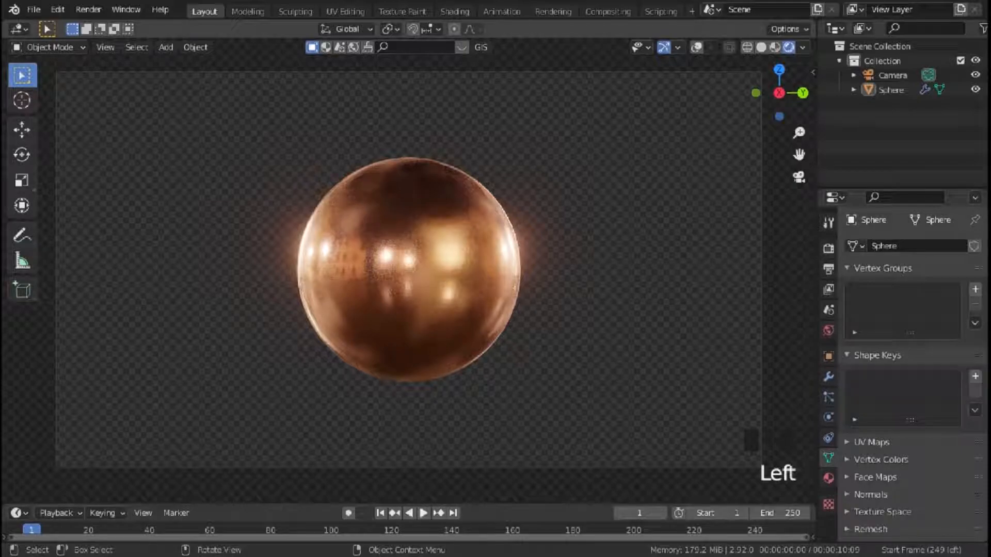
{"action": "left_click", "coordinate": [455, 11]}
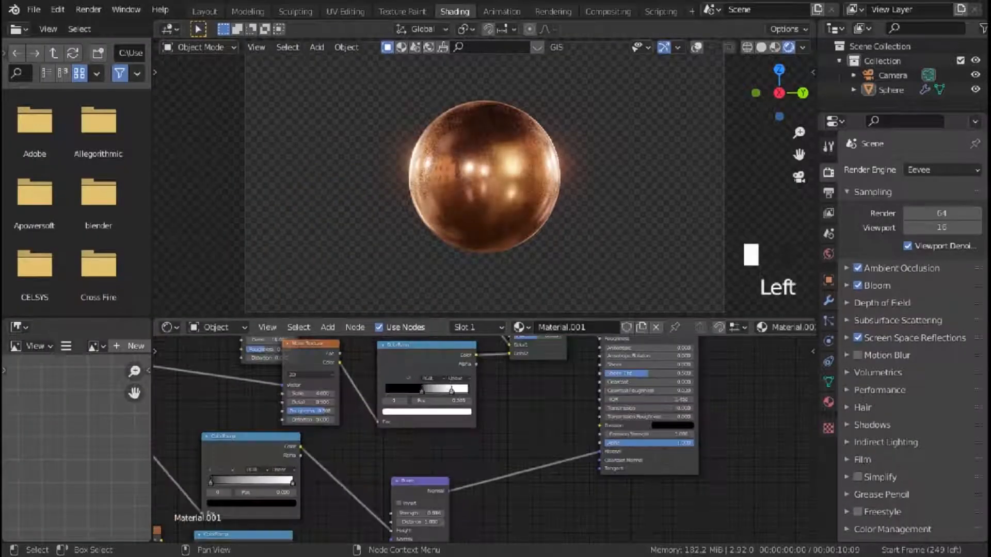
Step: Duplicate the lower Bump node and connect the copy's Normal output to the original's Normal input
{"action": "scroll", "coordinate": [485, 438], "scroll_direction": "down", "scroll_amount": 5}
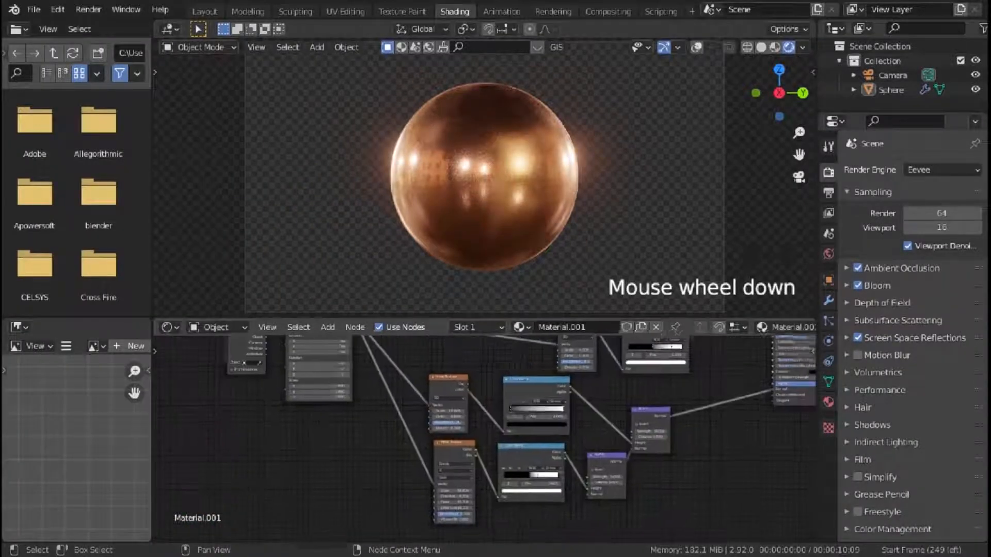
{"action": "middle_click_drag", "start_coordinate": [485, 439], "coordinate": [441, 355]}
{"action": "left_click", "coordinate": [561, 391]}
{"action": "key", "text": "shift+d"}
{"action": "left_click", "coordinate": [566, 439]}
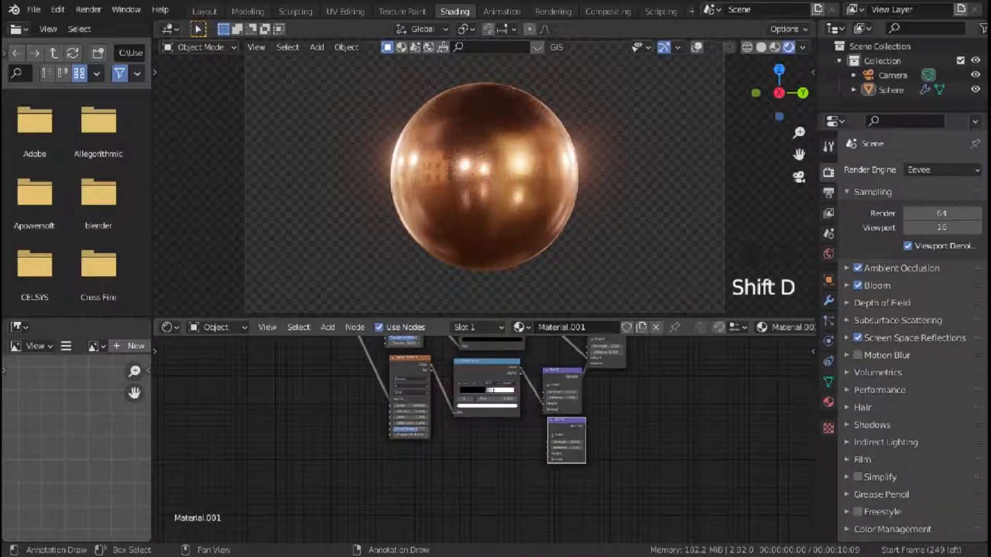
{"action": "scroll", "coordinate": [593, 439], "scroll_direction": "up", "scroll_amount": 5}
{"action": "left_click_drag", "start_coordinate": [648, 417], "coordinate": [578, 393]}
{"action": "left_click_drag", "start_coordinate": [613, 412], "coordinate": [588, 420]}
{"action": "key", "text": "shift+a"}
{"action": "left_click", "coordinate": [376, 387]}
{"action": "type", "text": "vo"}
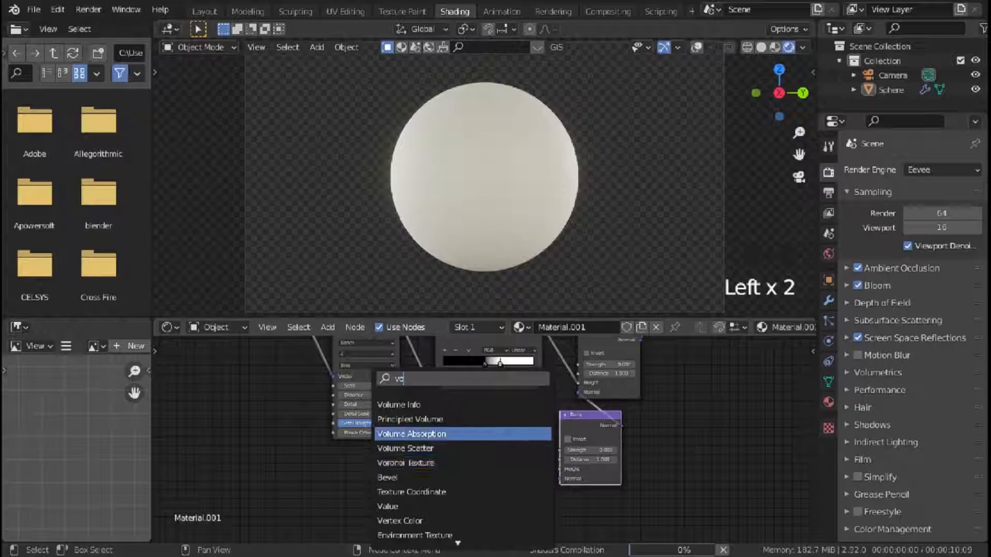
{"action": "left_click", "coordinate": [403, 434]}
{"action": "key", "text": "Escape"}
Step: Add a Voronoi Texture node and connect its Distance output to the new Bump node's Height input
{"action": "key", "text": "shift+a"}
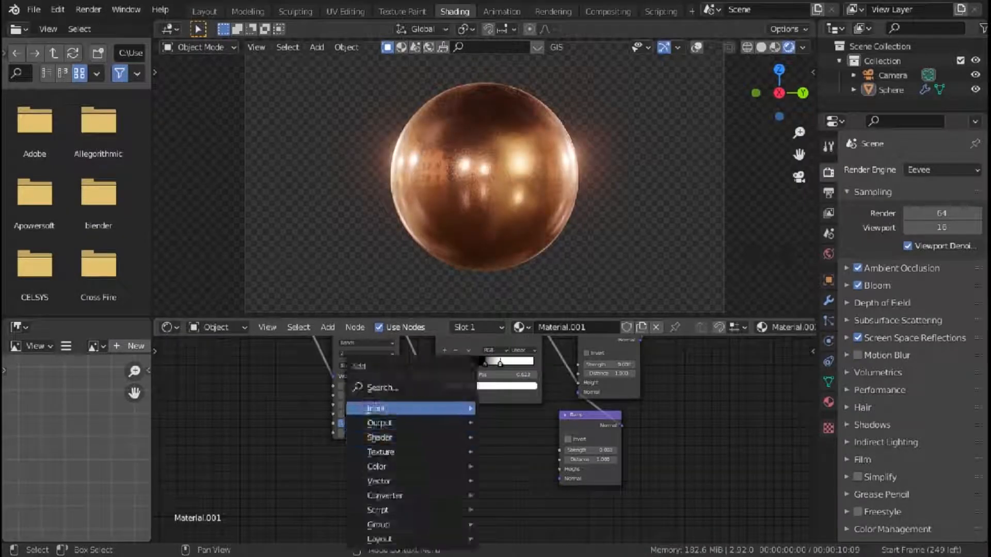
{"action": "left_click", "coordinate": [428, 387]}
{"action": "type", "text": "vo"}
{"action": "left_click", "coordinate": [457, 463]}
{"action": "left_click", "coordinate": [424, 439]}
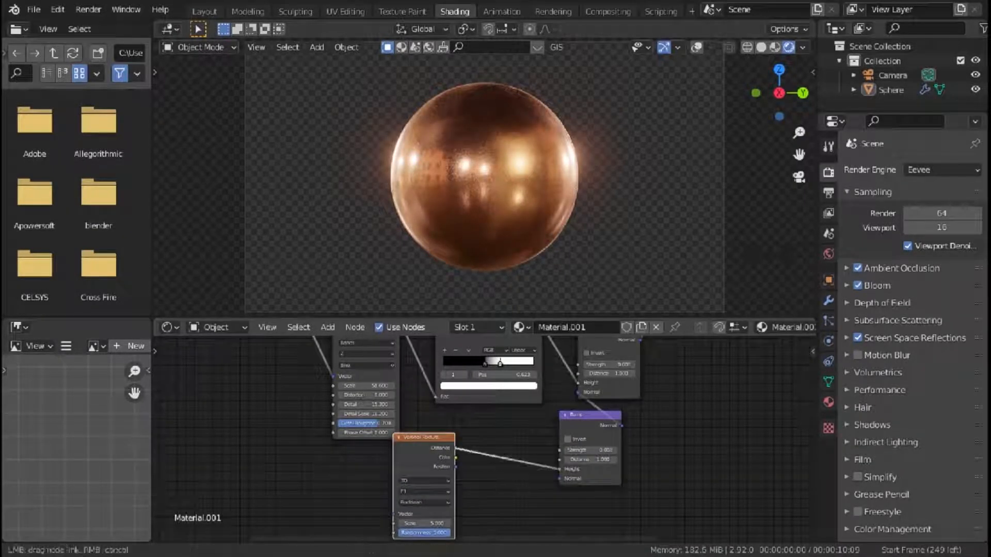
{"action": "left_click_drag", "start_coordinate": [558, 469], "coordinate": [560, 469]}
Step: Preview the Voronoi Texture's Distance on the sphere and add a ColorRamp node near it
{"action": "scroll", "coordinate": [590, 459], "scroll_direction": "down", "scroll_amount": 7}
{"action": "left_click", "coordinate": [443, 442], "text": "ctrl+shift"}
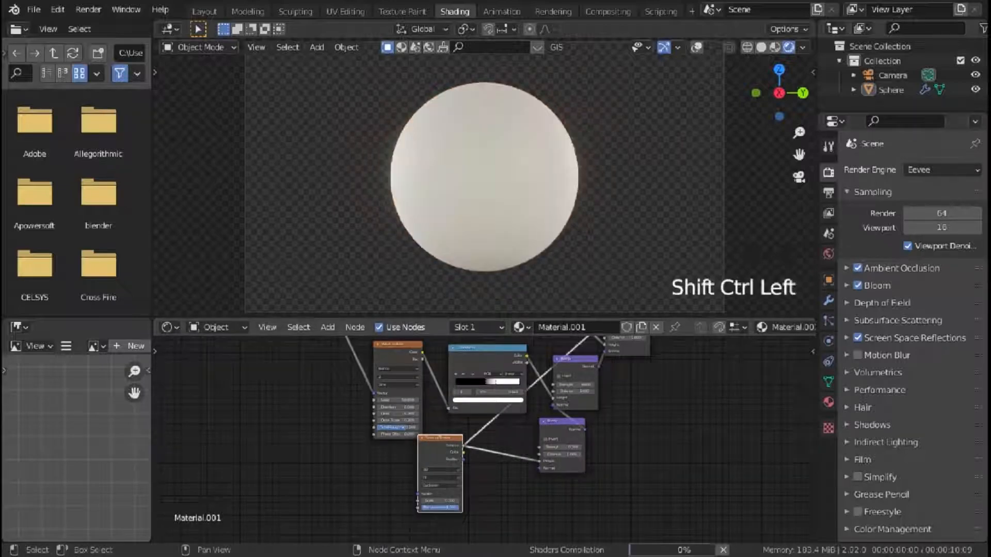
{"action": "left_click_drag", "start_coordinate": [443, 442], "coordinate": [467, 449]}
{"action": "key", "text": "shift+a"}
{"action": "left_click", "coordinate": [434, 387]}
{"action": "type", "text": "col"}
{"action": "left_click", "coordinate": [461, 419]}
{"action": "left_click", "coordinate": [482, 443]}
{"action": "scroll", "coordinate": [484, 441], "scroll_direction": "up", "scroll_amount": 7}
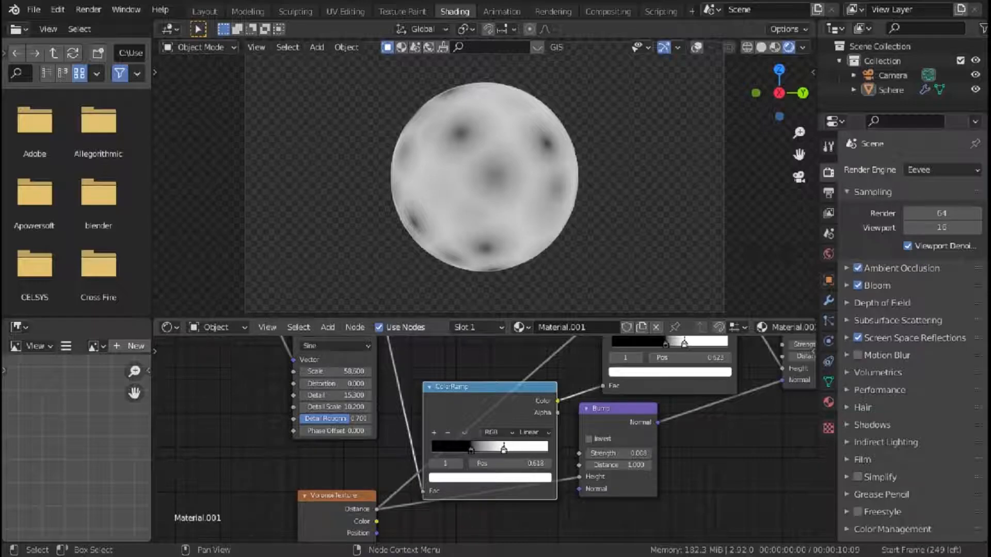
Step: Link the Voronoi Texture's Distance to the new ColorRamp's Fac and set the ramp's black stop to 0.350
{"action": "mouse_move", "coordinate": [488, 408]}
{"action": "left_mouse_down"}
{"action": "mouse_move", "coordinate": [519, 399]}
{"action": "mouse_move", "coordinate": [495, 408]}
{"action": "left_mouse_up"}
{"action": "left_click_drag", "start_coordinate": [430, 490], "coordinate": [453, 471]}
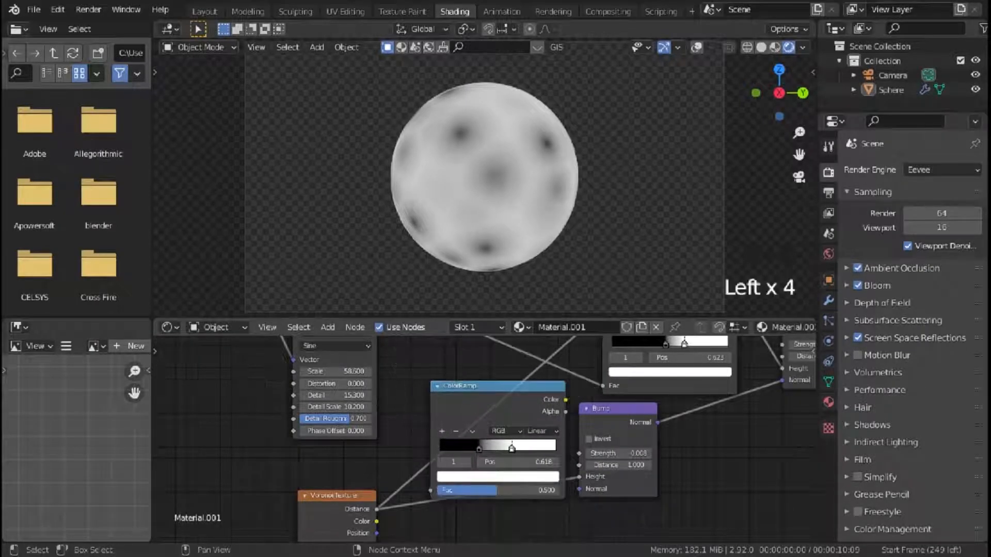
{"action": "left_click_drag", "start_coordinate": [489, 400], "coordinate": [481, 473]}
{"action": "scroll", "coordinate": [485, 454], "scroll_direction": "down", "scroll_amount": 2}
{"action": "middle_click_drag", "start_coordinate": [485, 475], "coordinate": [502, 390]}
{"action": "scroll", "coordinate": [496, 410], "scroll_direction": "up", "scroll_amount": 6}
{"action": "left_click_drag", "start_coordinate": [494, 410], "coordinate": [497, 410]}
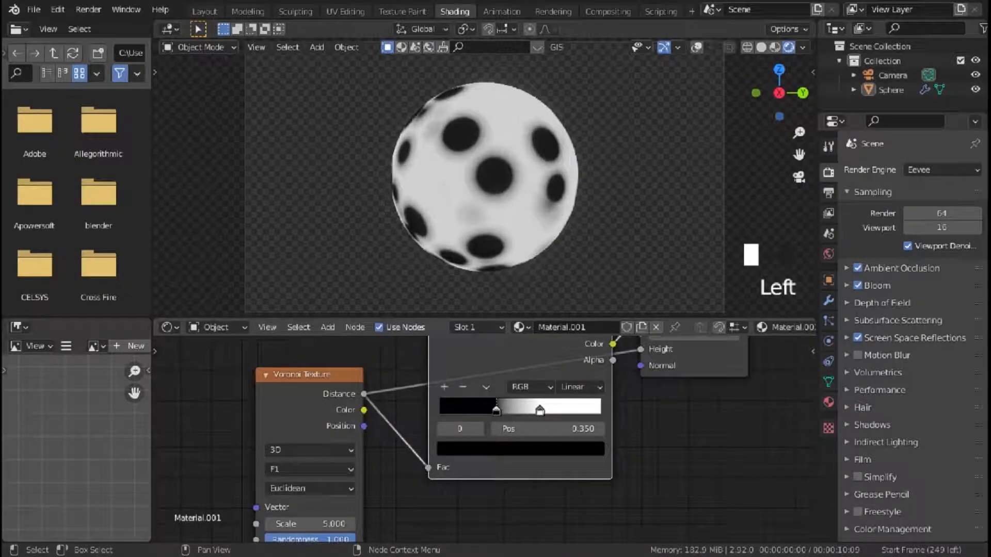
Step: Change the Voronoi Texture's feature output and bring its ColorRamp stops close together, with the white stop at 0.514
{"action": "left_click", "coordinate": [310, 470]}
{"action": "left_click", "coordinate": [305, 434]}
{"action": "middle_click_drag", "start_coordinate": [357, 483], "coordinate": [467, 443]}
{"action": "scroll", "coordinate": [467, 442], "scroll_direction": "up", "scroll_amount": 4}
{"action": "scroll", "coordinate": [490, 439], "scroll_direction": "down", "scroll_amount": 3}
{"action": "middle_click_drag", "start_coordinate": [568, 387], "coordinate": [522, 401]}
{"action": "left_click_drag", "start_coordinate": [566, 378], "coordinate": [591, 378]}
{"action": "middle_click_drag", "start_coordinate": [527, 207], "coordinate": [598, 207]}
{"action": "left_click_drag", "start_coordinate": [613, 377], "coordinate": [595, 378]}
Step: Raise the Voronoi Texture's scale for smaller, denser spots and inspect the pattern around the sphere
{"action": "scroll", "coordinate": [547, 217], "scroll_direction": "down", "scroll_amount": 2}
{"action": "middle_click_drag", "start_coordinate": [547, 216], "coordinate": [619, 217]}
{"action": "left_click_drag", "start_coordinate": [361, 499], "coordinate": [412, 499]}
{"action": "middle_click_drag", "start_coordinate": [558, 207], "coordinate": [364, 206]}
{"action": "scroll", "coordinate": [488, 206], "scroll_direction": "up", "scroll_amount": 1}
{"action": "scroll", "coordinate": [483, 438], "scroll_direction": "down", "scroll_amount": 4}
Step: Insert a Noise Texture between the Voronoi Texture and its ColorRamp, feeding the noise Color into the ramp's Fac
{"action": "left_click_drag", "start_coordinate": [395, 366], "coordinate": [299, 368]}
{"action": "key", "text": "shift+a"}
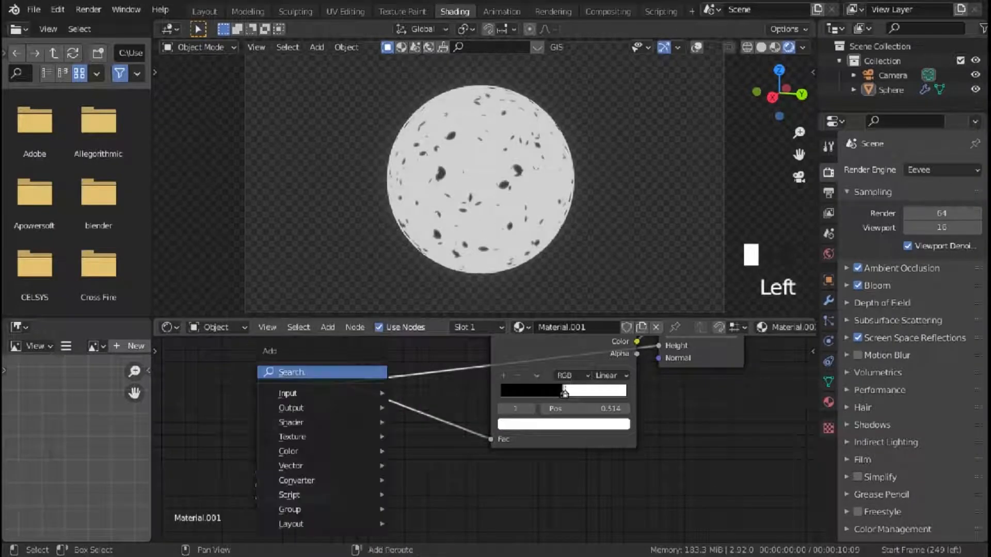
{"action": "left_click", "coordinate": [365, 371]}
{"action": "key", "text": "Return"}
{"action": "left_click", "coordinate": [398, 339]}
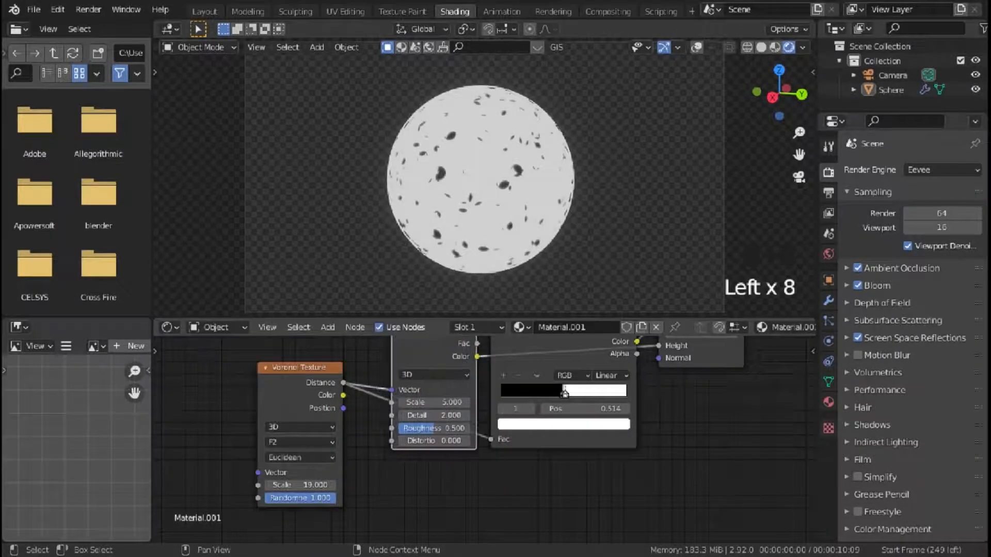
{"action": "left_click_drag", "start_coordinate": [610, 359], "coordinate": [611, 360]}
{"action": "left_click_drag", "start_coordinate": [435, 357], "coordinate": [408, 403]}
{"action": "scroll", "coordinate": [598, 393], "scroll_direction": "up", "scroll_amount": 1}
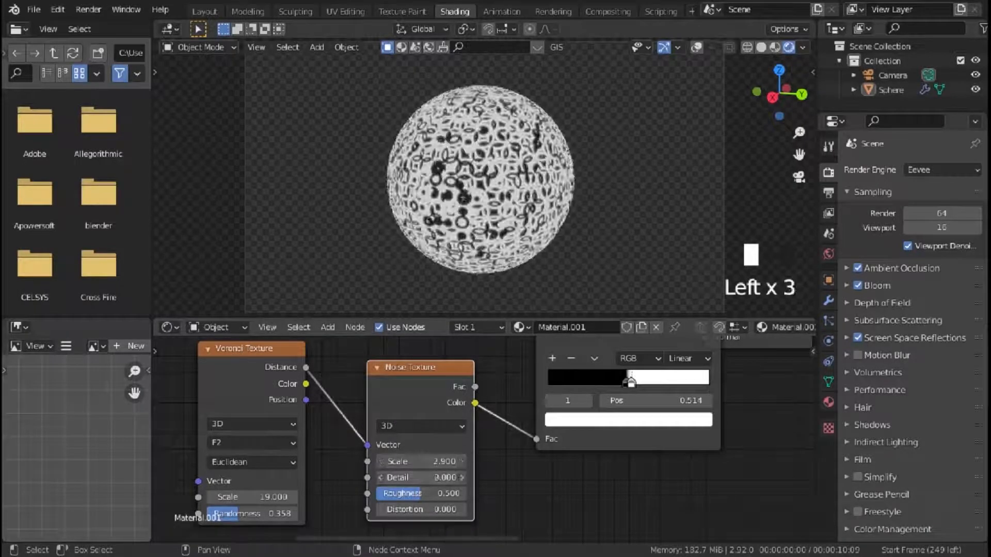
Step: Try a Voronoi Texture randomness of 0.492 and check the pattern around the sphere
{"action": "middle_click_drag", "start_coordinate": [516, 207], "coordinate": [537, 206]}
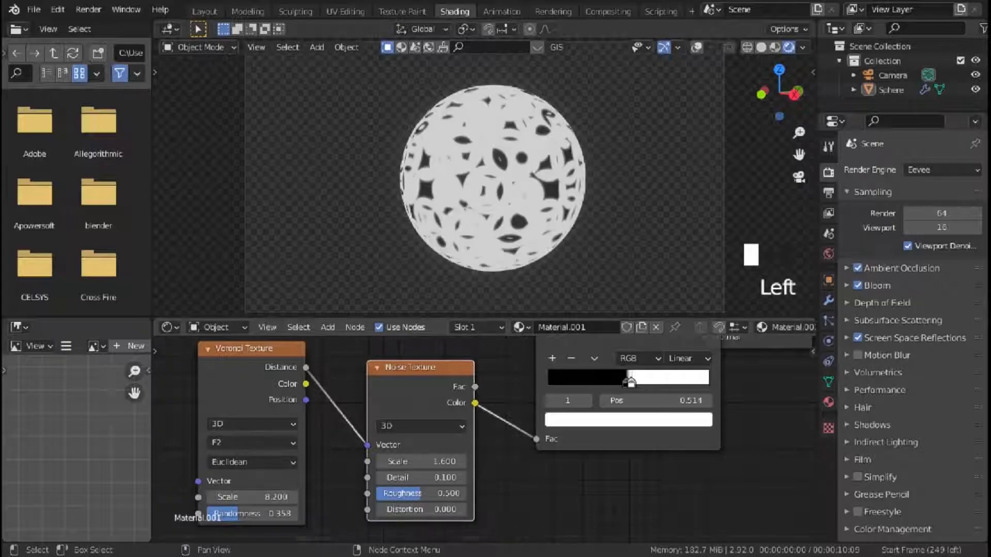
{"action": "left_click_drag", "start_coordinate": [268, 514], "coordinate": [251, 514]}
{"action": "scroll", "coordinate": [491, 206], "scroll_direction": "down", "scroll_amount": 3}
{"action": "middle_click_drag", "start_coordinate": [444, 207], "coordinate": [547, 206]}
{"action": "scroll", "coordinate": [490, 206], "scroll_direction": "up", "scroll_amount": 2}
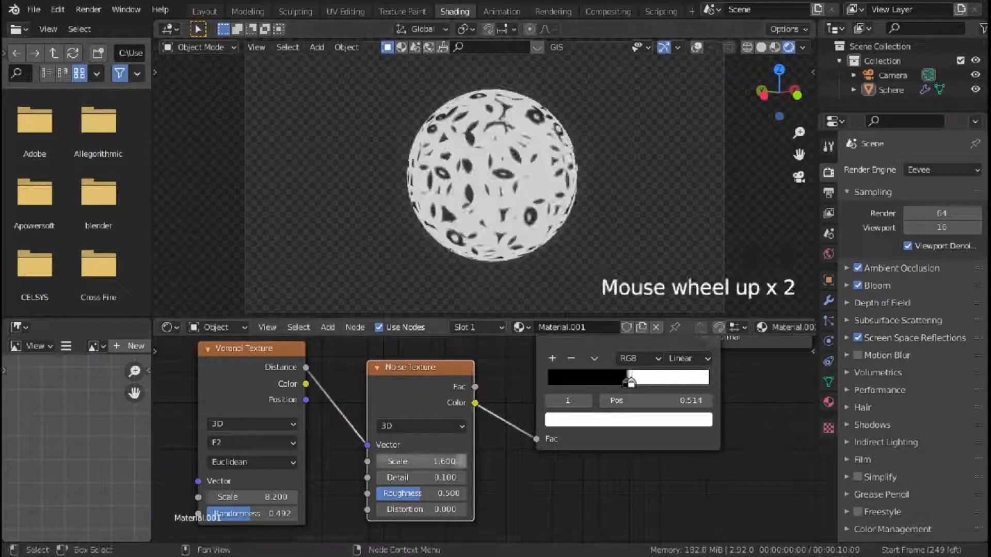
Step: Raise the new Noise Texture's detail to 16.000 and place the ColorRamp's black stop at 0.536
{"action": "left_click_drag", "start_coordinate": [421, 478], "coordinate": [485, 478]}
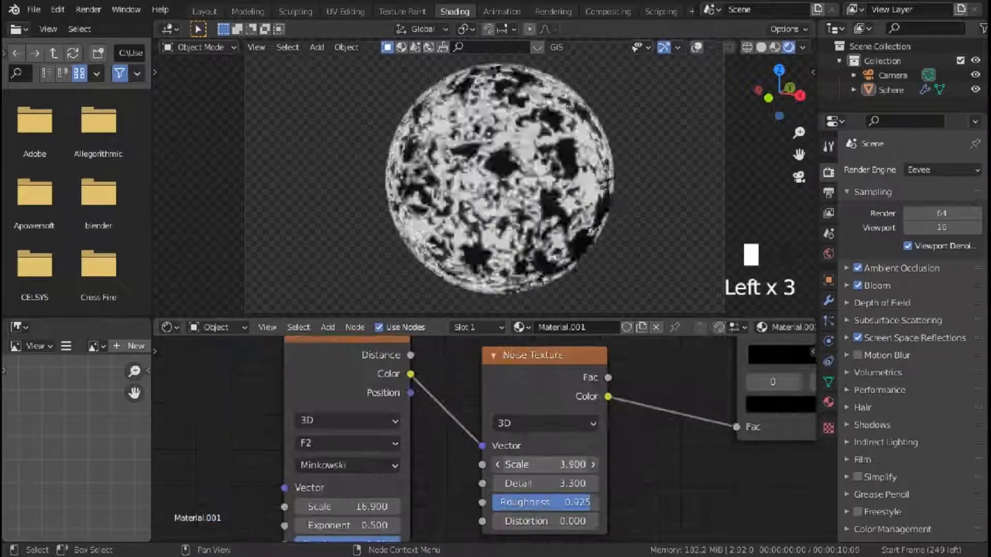
{"action": "left_click_drag", "start_coordinate": [545, 484], "coordinate": [594, 484]}
{"action": "scroll", "coordinate": [583, 465], "scroll_direction": "down", "scroll_amount": 4}
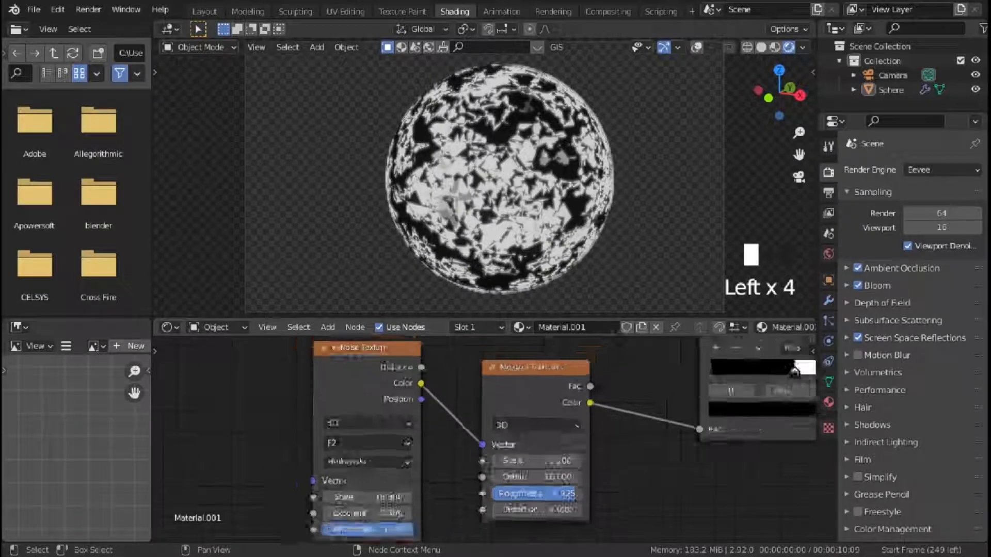
{"action": "middle_click_drag", "start_coordinate": [671, 439], "coordinate": [547, 443]}
{"action": "left_click_drag", "start_coordinate": [634, 385], "coordinate": [618, 385]}
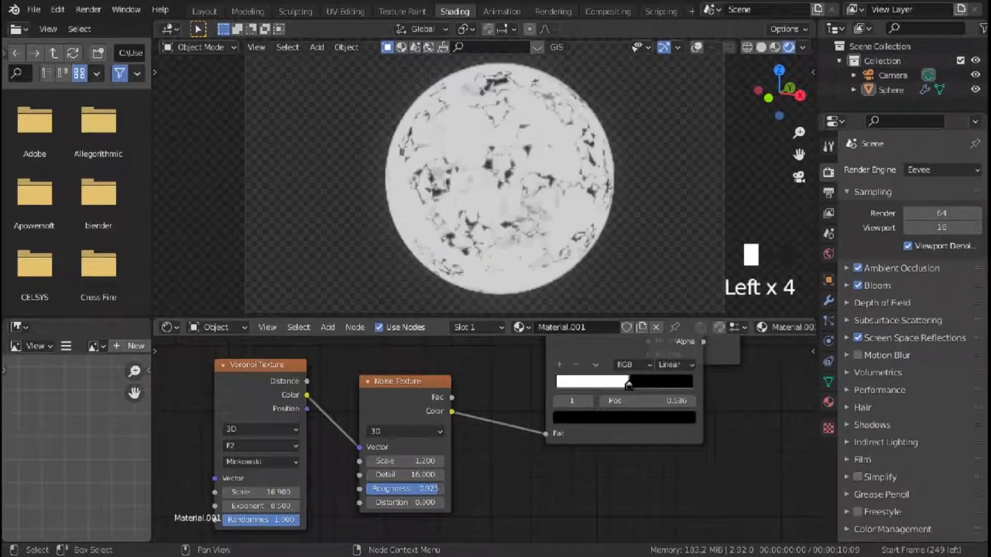
Step: Examine how the sparse dark crack pattern is distributed around the sphere, both close up and from a distance
{"action": "scroll", "coordinate": [490, 186], "scroll_direction": "down", "scroll_amount": 3}
{"action": "middle_click_drag", "start_coordinate": [455, 191], "coordinate": [583, 192]}
{"action": "scroll", "coordinate": [557, 191], "scroll_direction": "up", "scroll_amount": 5}
{"action": "scroll", "coordinate": [583, 192], "scroll_direction": "down", "scroll_amount": 4}
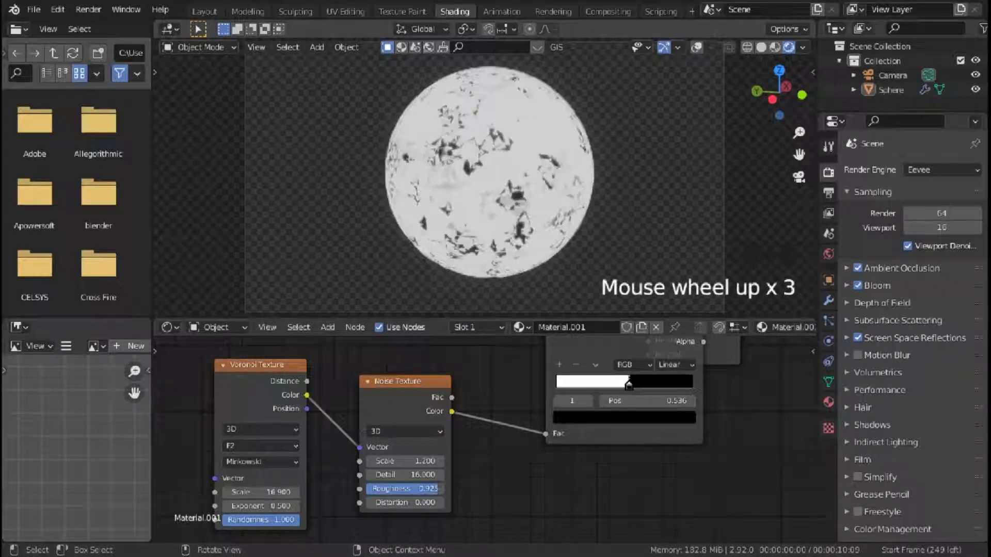
{"action": "scroll", "coordinate": [485, 181], "scroll_direction": "up", "scroll_amount": 3}
{"action": "middle_click_drag", "start_coordinate": [521, 180], "coordinate": [413, 180]}
{"action": "scroll", "coordinate": [444, 180], "scroll_direction": "down", "scroll_amount": 5}
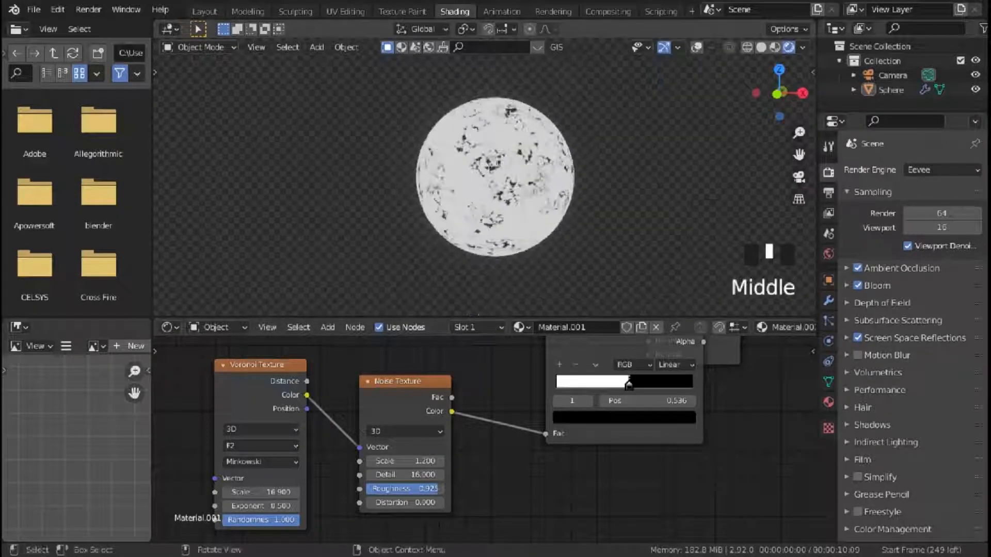
{"action": "scroll", "coordinate": [413, 180], "scroll_direction": "down", "scroll_amount": 4}
Step: Delete the preview node at the end of the node tree and reconnect the Principled BSDF to the Material Output
{"action": "scroll", "coordinate": [485, 439], "scroll_direction": "down", "scroll_amount": 2}
{"action": "middle_click_drag", "start_coordinate": [594, 413], "coordinate": [443, 452]}
{"action": "middle_click_drag", "start_coordinate": [542, 371], "coordinate": [465, 511]}
{"action": "middle_click_drag", "start_coordinate": [619, 328], "coordinate": [542, 341]}
{"action": "middle_click_drag", "start_coordinate": [696, 361], "coordinate": [384, 501]}
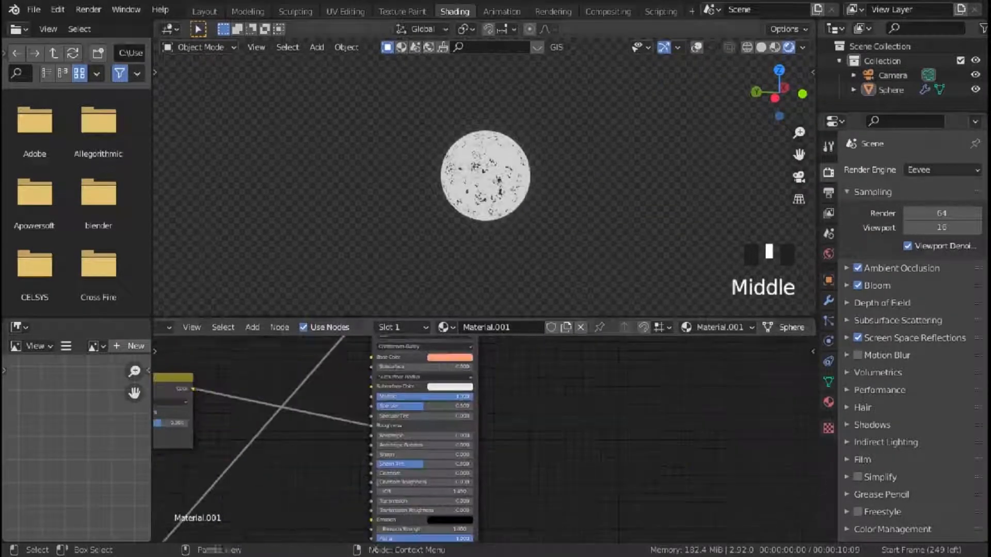
{"action": "middle_click_drag", "start_coordinate": [464, 356], "coordinate": [485, 519]}
{"action": "middle_click_drag", "start_coordinate": [309, 506], "coordinate": [449, 437]}
{"action": "scroll", "coordinate": [362, 465], "scroll_direction": "down", "scroll_amount": 1}
{"action": "left_click_drag", "start_coordinate": [353, 470], "coordinate": [494, 506]}
{"action": "key", "text": "x"}
{"action": "scroll", "coordinate": [495, 454], "scroll_direction": "down", "scroll_amount": 1}
{"action": "left_click_drag", "start_coordinate": [537, 419], "coordinate": [502, 430]}
{"action": "scroll", "coordinate": [493, 429], "scroll_direction": "down", "scroll_amount": 3}
{"action": "middle_click_drag", "start_coordinate": [380, 480], "coordinate": [549, 343]}
{"action": "scroll", "coordinate": [438, 459], "scroll_direction": "down", "scroll_amount": 5}
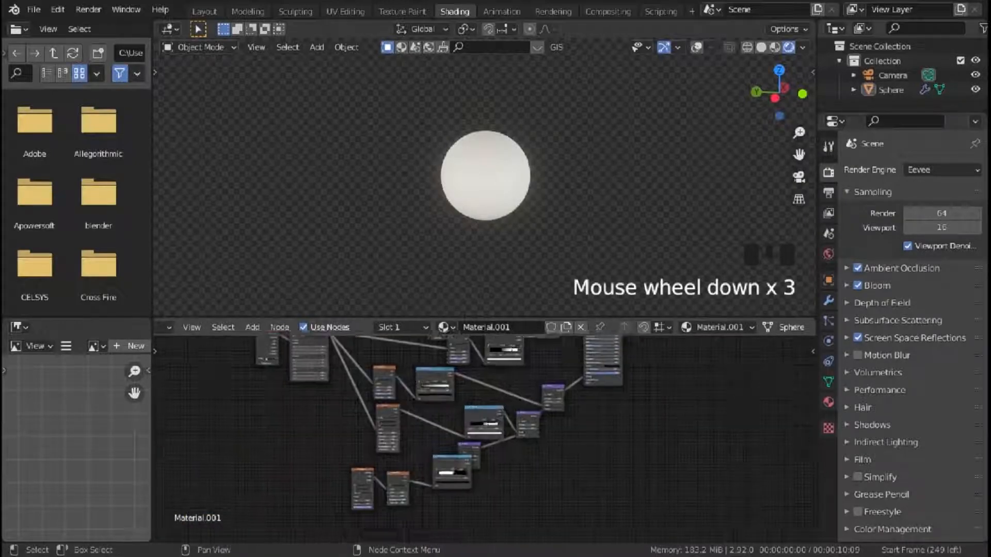
Step: Move the newest Bump node clear of the crack ColorRamp and link the ramp's Color to the Bump's Height
{"action": "scroll", "coordinate": [426, 508], "scroll_direction": "up", "scroll_amount": 7}
{"action": "middle_click_drag", "start_coordinate": [429, 503], "coordinate": [440, 496]}
{"action": "mouse_move", "coordinate": [477, 416]}
{"action": "left_mouse_down"}
{"action": "mouse_move", "coordinate": [440, 421]}
{"action": "mouse_move", "coordinate": [487, 415]}
{"action": "left_mouse_up"}
{"action": "scroll", "coordinate": [490, 443], "scroll_direction": "up", "scroll_amount": 5}
{"action": "left_click_drag", "start_coordinate": [516, 382], "coordinate": [628, 392]}
{"action": "scroll", "coordinate": [619, 397], "scroll_direction": "down", "scroll_amount": 8}
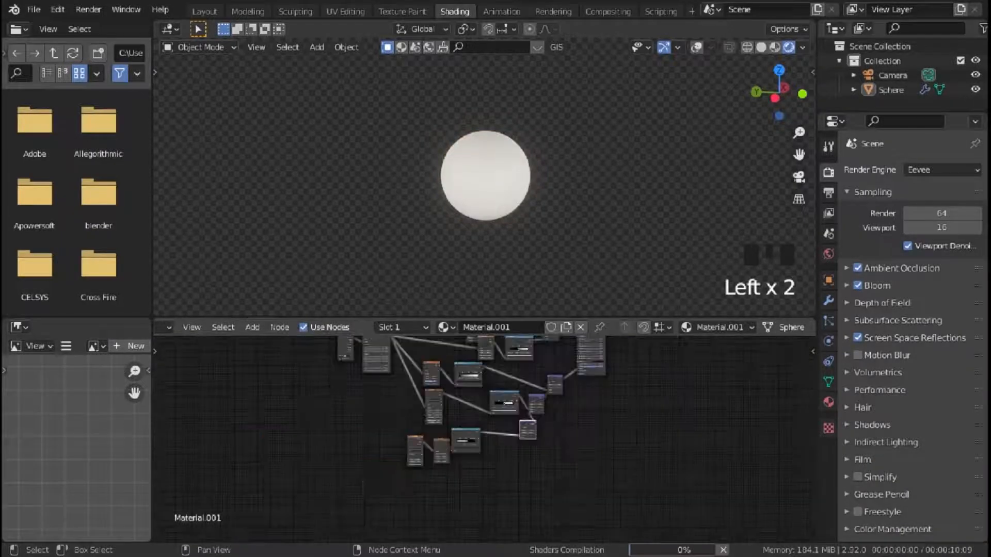
Step: Set the strength of the Bump node driven by the crack pattern to 0.092
{"action": "middle_click_drag", "start_coordinate": [619, 397], "coordinate": [568, 445]}
{"action": "scroll", "coordinate": [486, 175], "scroll_direction": "up", "scroll_amount": 1}
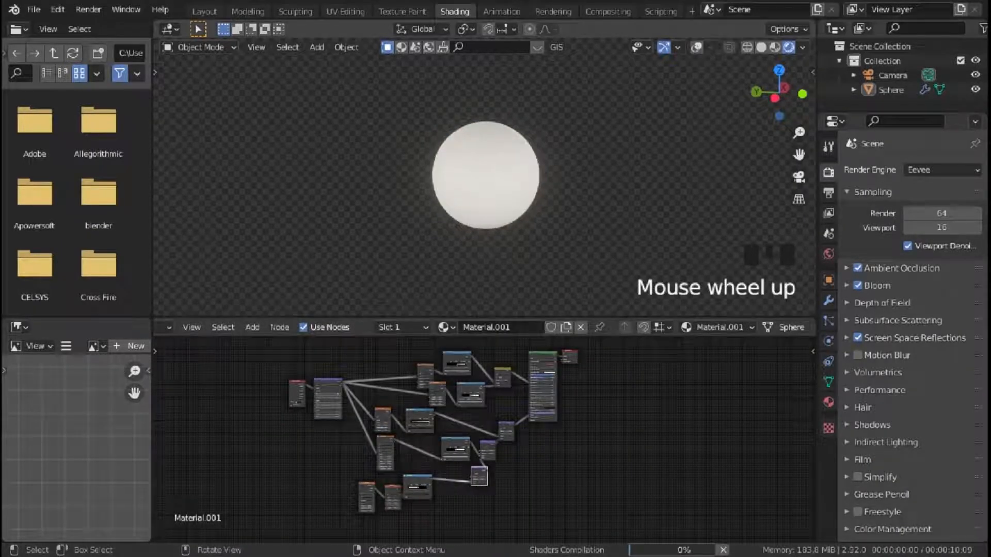
{"action": "scroll", "coordinate": [486, 175], "scroll_direction": "up", "scroll_amount": 1}
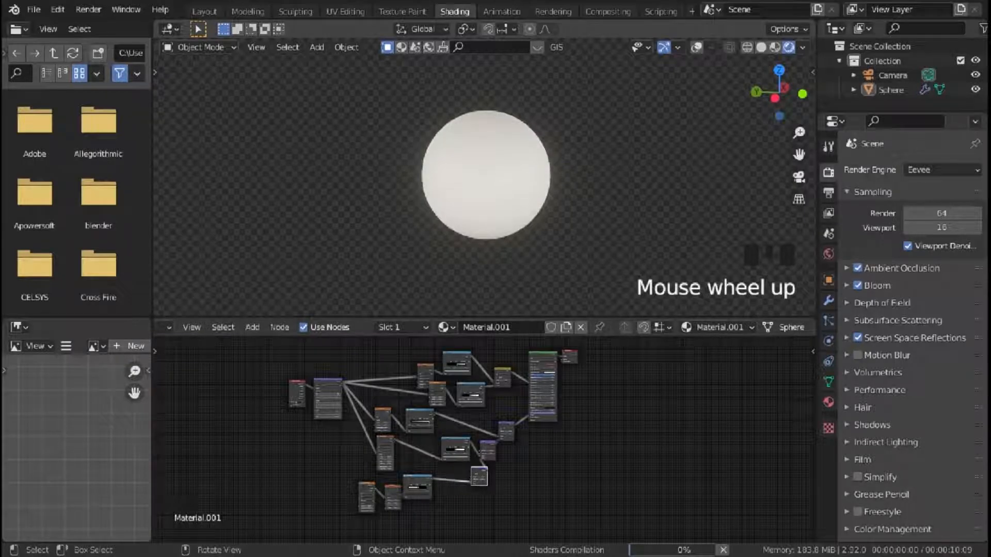
{"action": "scroll", "coordinate": [486, 176], "scroll_direction": "up", "scroll_amount": 3}
{"action": "scroll", "coordinate": [474, 499], "scroll_direction": "up", "scroll_amount": 10}
{"action": "left_click", "coordinate": [498, 386]}
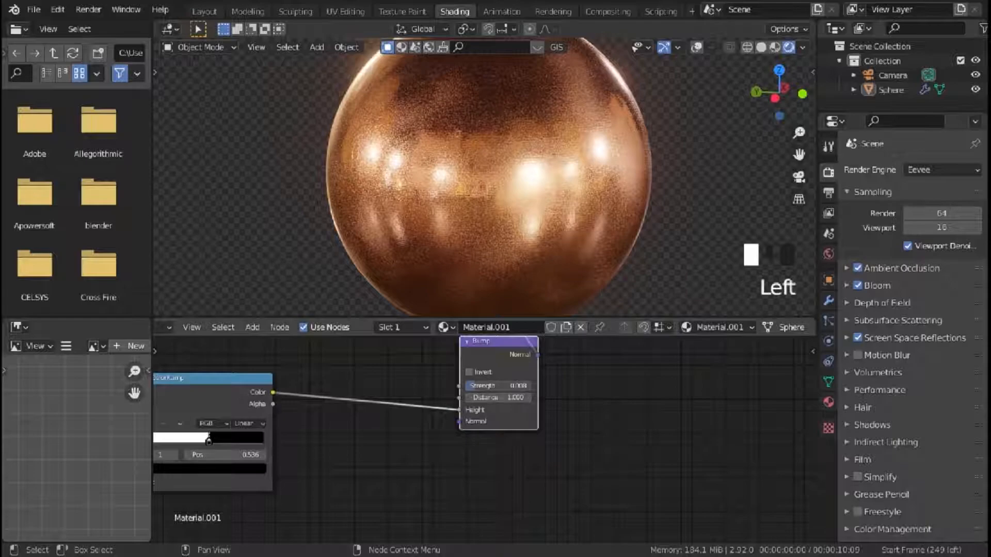
{"action": "left_click_drag", "start_coordinate": [483, 386], "coordinate": [500, 386]}
{"action": "scroll", "coordinate": [498, 373], "scroll_direction": "up", "scroll_amount": 7}
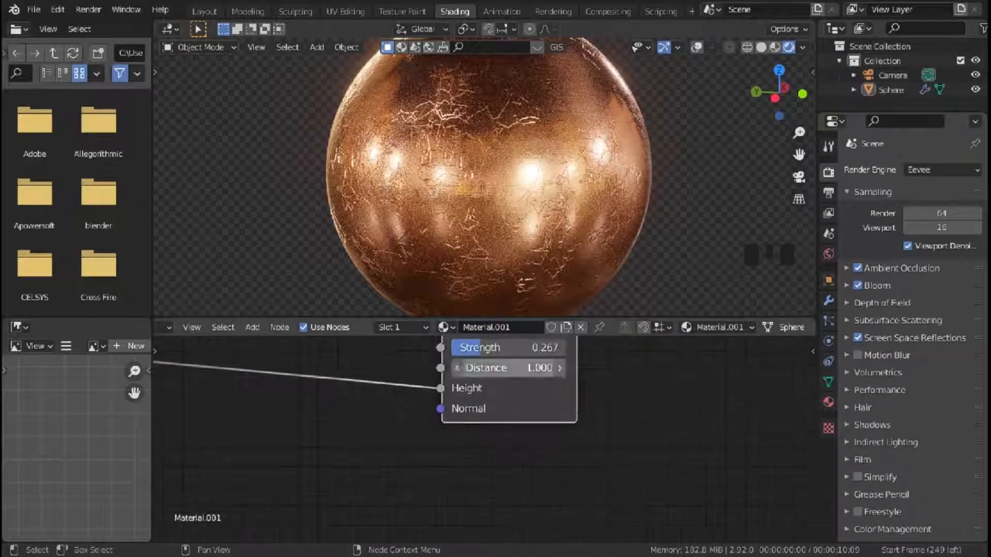
{"action": "left_click_drag", "start_coordinate": [500, 347], "coordinate": [470, 347]}
{"action": "scroll", "coordinate": [485, 176], "scroll_direction": "down", "scroll_amount": 2}
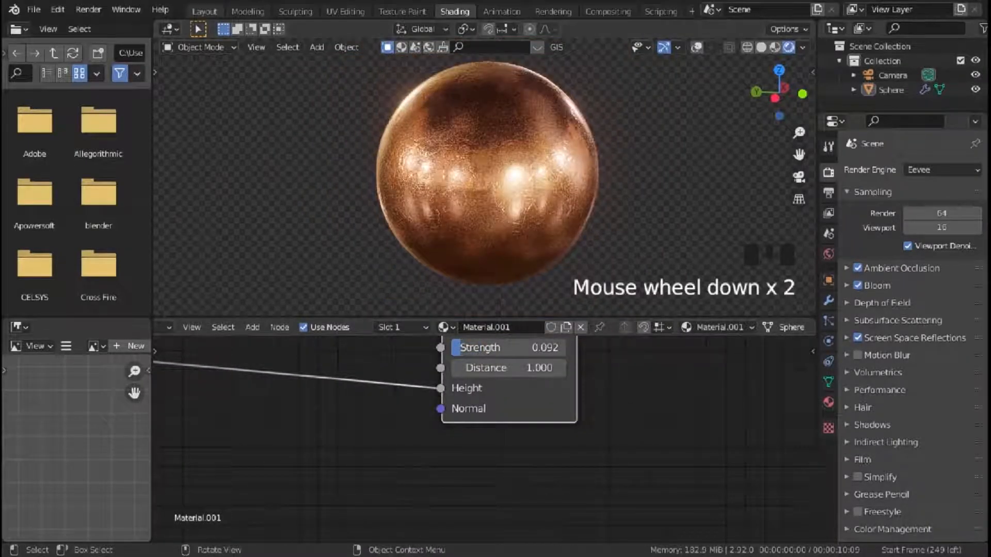
Step: Switch to the Layout workspace, select the camera and set its depth of field F-Stop to 0.7
{"action": "left_click", "coordinate": [205, 11]}
{"action": "scroll", "coordinate": [415, 263], "scroll_direction": "down", "scroll_amount": 1}
{"action": "scroll", "coordinate": [416, 263], "scroll_direction": "up", "scroll_amount": 1}
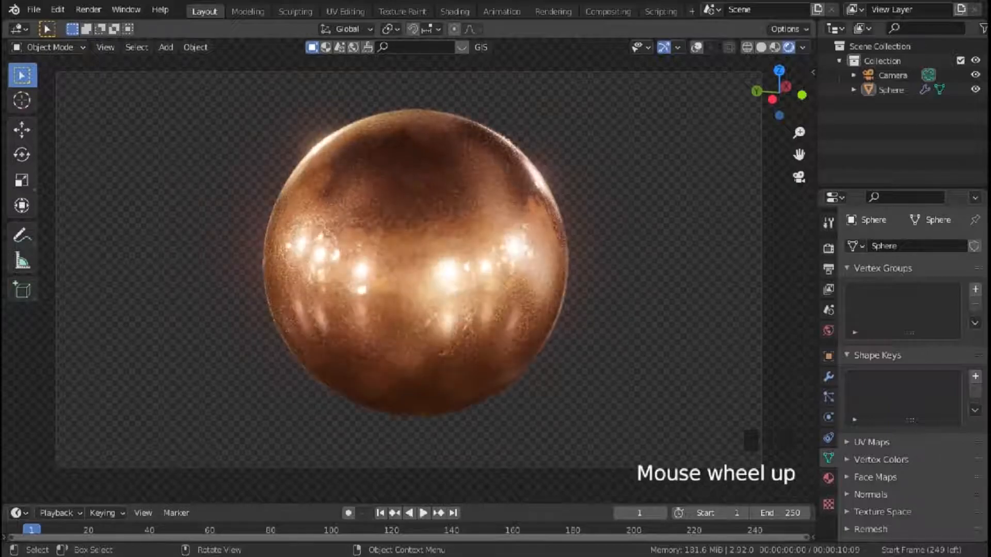
{"action": "left_click", "coordinate": [893, 76]}
{"action": "left_click_drag", "start_coordinate": [931, 507], "coordinate": [938, 507]}
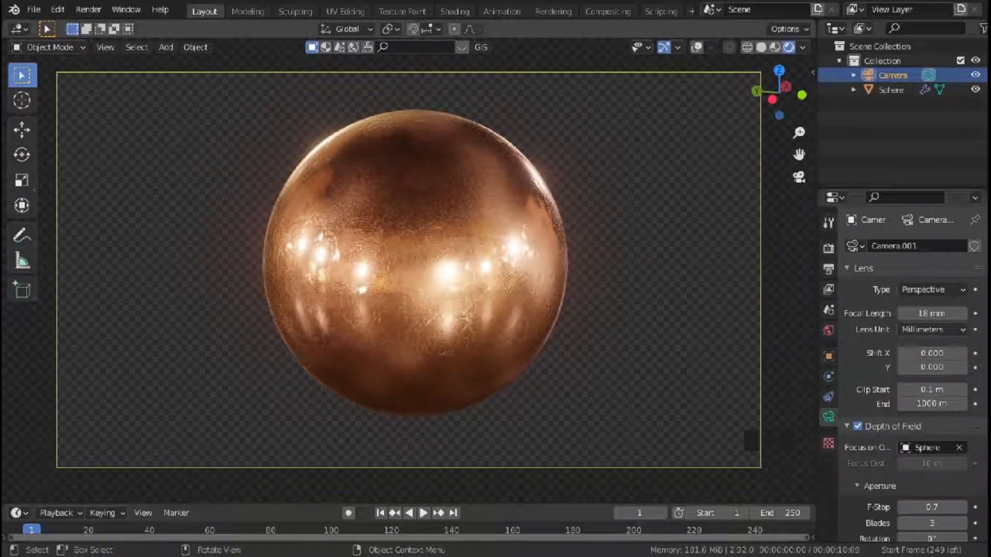
Step: Preview the sphere with the Cycles render engine and set the engine back to Eevee
{"action": "left_click", "coordinate": [829, 249]}
{"action": "left_click", "coordinate": [942, 246]}
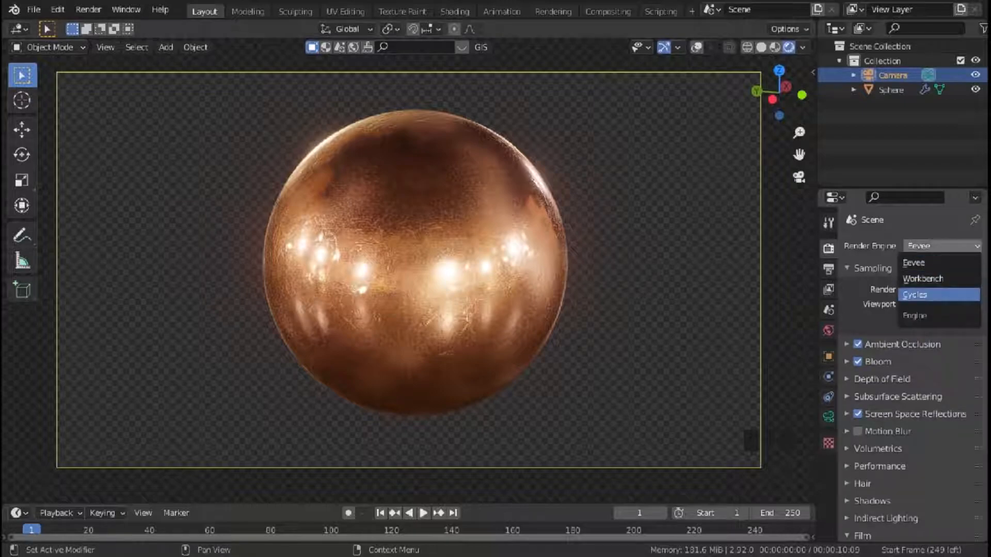
{"action": "left_click", "coordinate": [936, 294]}
{"action": "key", "text": "ctrl+shift+q"}
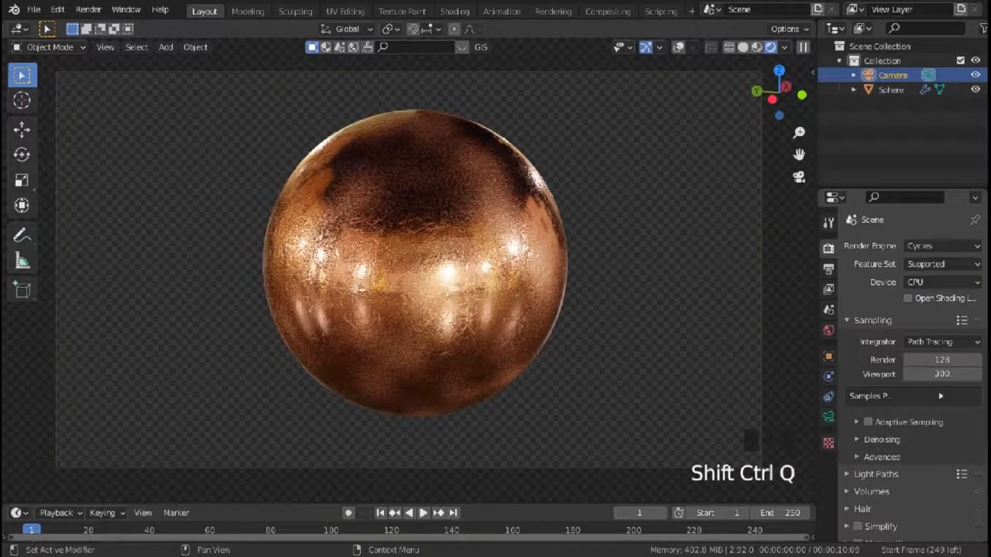
{"action": "left_click", "coordinate": [942, 246]}
{"action": "left_click", "coordinate": [924, 261]}
Step: Return to the Shading workspace, select the sphere and move the uppermost Noise Texture node away from its ColorRamp
{"action": "left_click", "coordinate": [455, 12]}
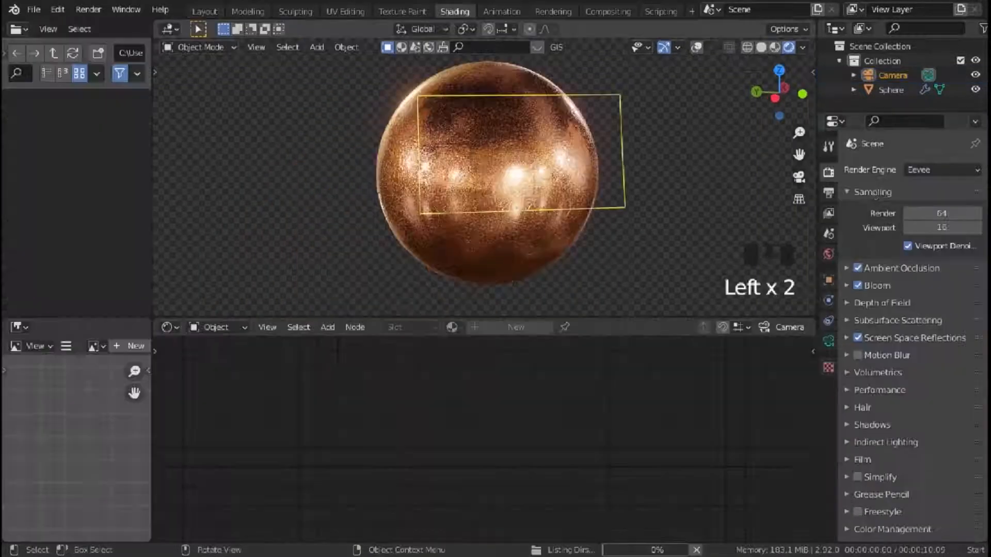
{"action": "left_click", "coordinate": [891, 90]}
{"action": "scroll", "coordinate": [169, 473], "scroll_direction": "down", "scroll_amount": 3}
{"action": "scroll", "coordinate": [521, 402], "scroll_direction": "down", "scroll_amount": 5}
{"action": "middle_click_drag", "start_coordinate": [522, 402], "coordinate": [550, 526]}
{"action": "scroll", "coordinate": [481, 440], "scroll_direction": "up", "scroll_amount": 12}
{"action": "middle_click_drag", "start_coordinate": [482, 400], "coordinate": [488, 487]}
{"action": "scroll", "coordinate": [477, 440], "scroll_direction": "down", "scroll_amount": 7}
{"action": "left_click_drag", "start_coordinate": [431, 414], "coordinate": [381, 375]}
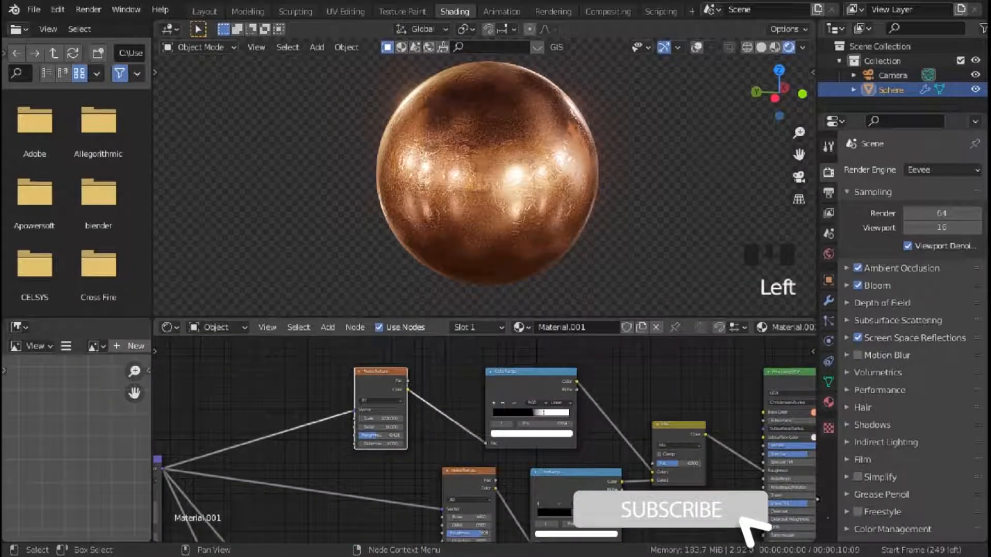
Step: Raise the roughness of the Noise Texture with scale 1000 to about 0.65
{"action": "scroll", "coordinate": [480, 439], "scroll_direction": "up", "scroll_amount": 13}
{"action": "middle_click_drag", "start_coordinate": [293, 415], "coordinate": [366, 430]}
{"action": "left_click_drag", "start_coordinate": [356, 455], "coordinate": [391, 454]}
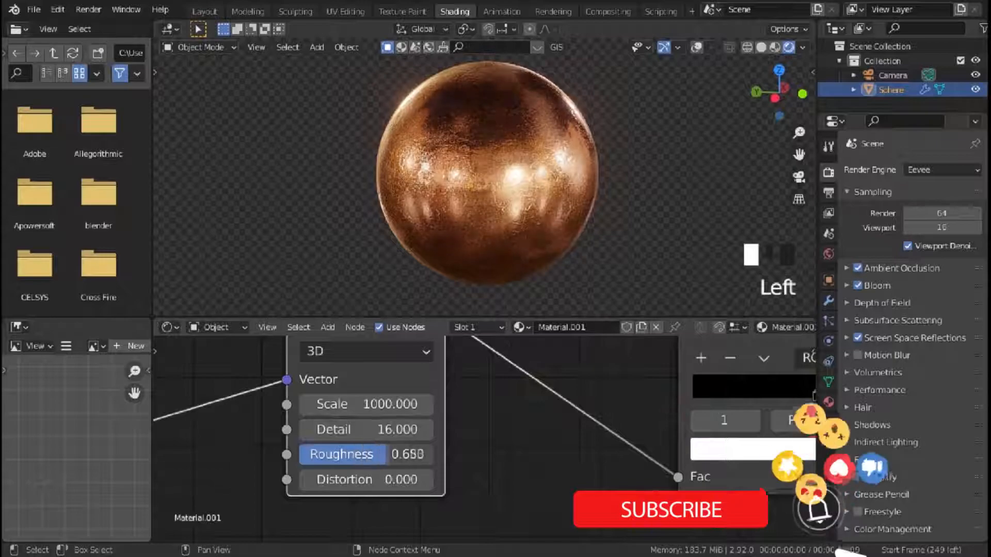
Step: Review the rest of the node tree and examine the copper surface's scratches and grain up close
{"action": "scroll", "coordinate": [421, 207], "scroll_direction": "up", "scroll_amount": 3}
{"action": "scroll", "coordinate": [480, 439], "scroll_direction": "down", "scroll_amount": 6}
{"action": "middle_click_drag", "start_coordinate": [542, 475], "coordinate": [421, 250]}
{"action": "scroll", "coordinate": [480, 438], "scroll_direction": "down", "scroll_amount": 13}
{"action": "scroll", "coordinate": [421, 207], "scroll_direction": "down", "scroll_amount": 3}
{"action": "middle_click_drag", "start_coordinate": [420, 206], "coordinate": [506, 196]}
{"action": "scroll", "coordinate": [489, 198], "scroll_direction": "up", "scroll_amount": 5}
{"action": "scroll", "coordinate": [489, 198], "scroll_direction": "up", "scroll_amount": 2}
{"action": "scroll", "coordinate": [489, 199], "scroll_direction": "down", "scroll_amount": 1}
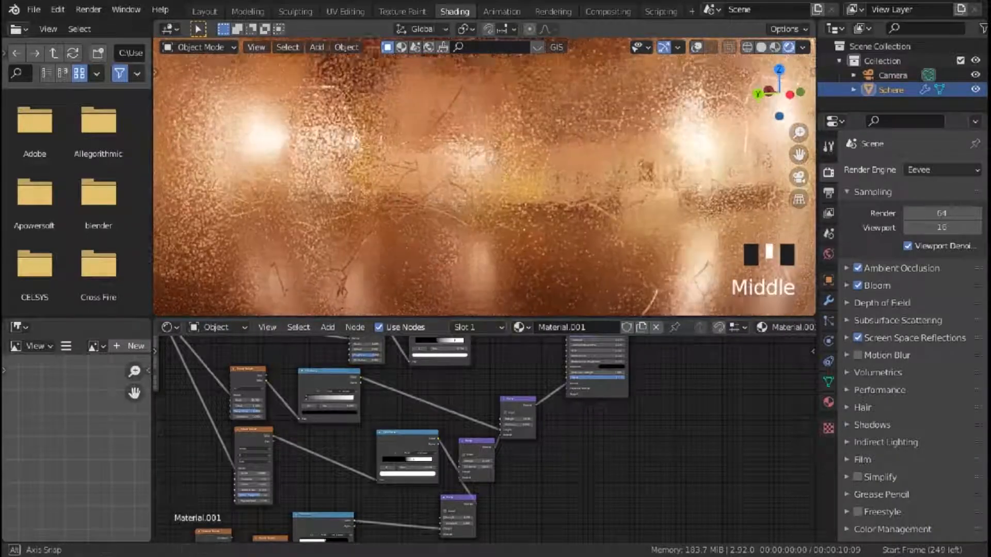